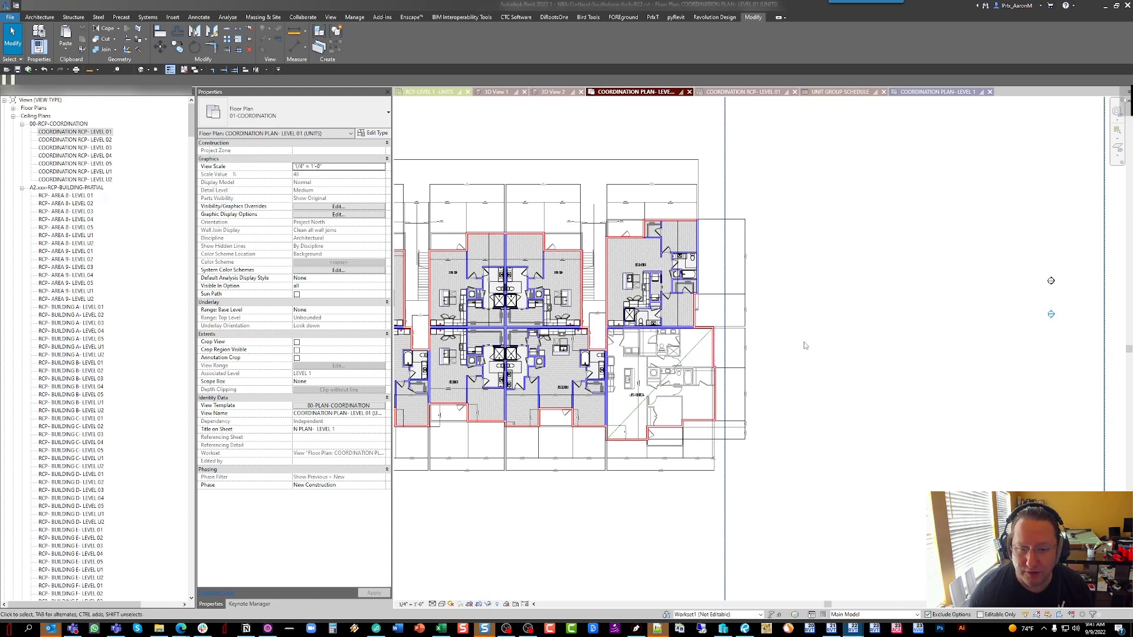
# Temporarily isolate the C.1320.EC model group in the Level 01 units plan, and restore the full view
pyautogui.scroll(4, 651, 339)
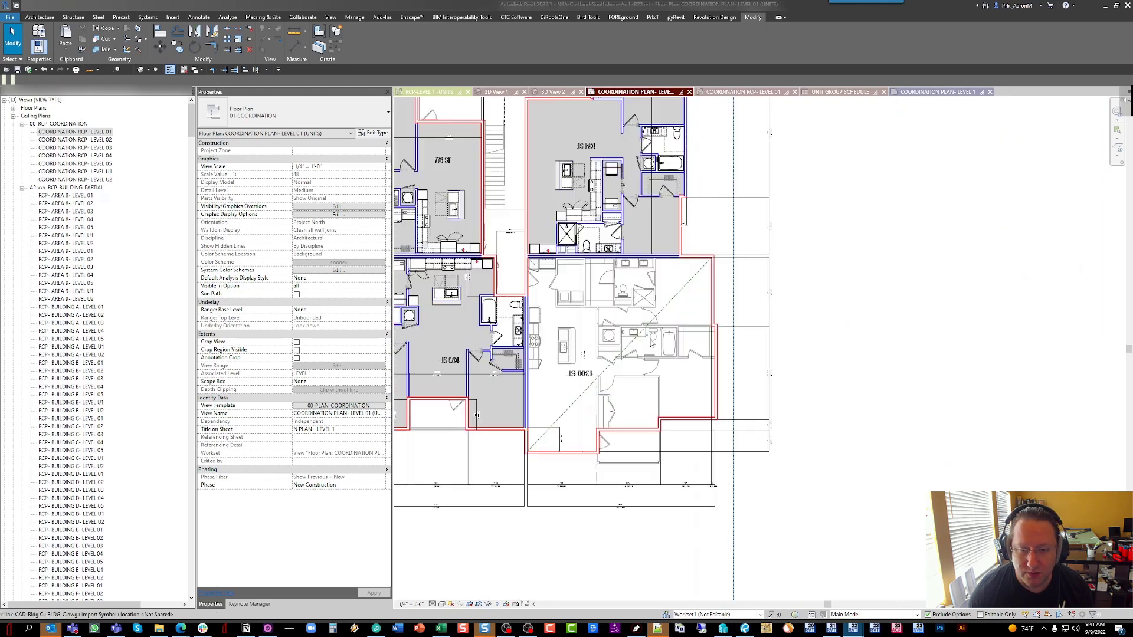
pyautogui.click(692, 295)
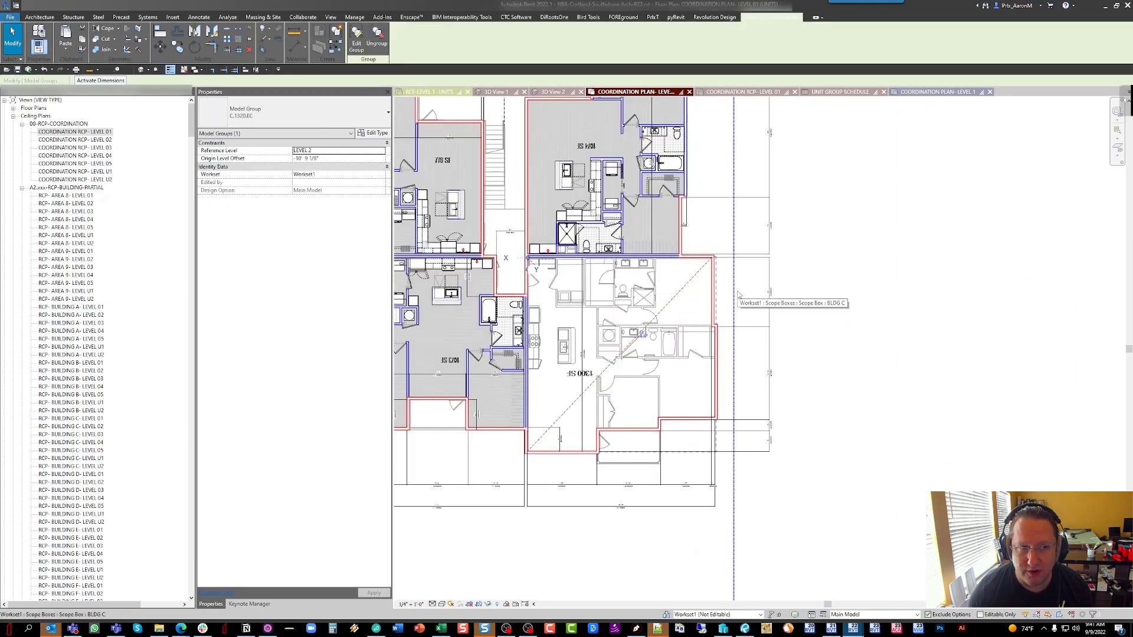
pyautogui.click(489, 604)
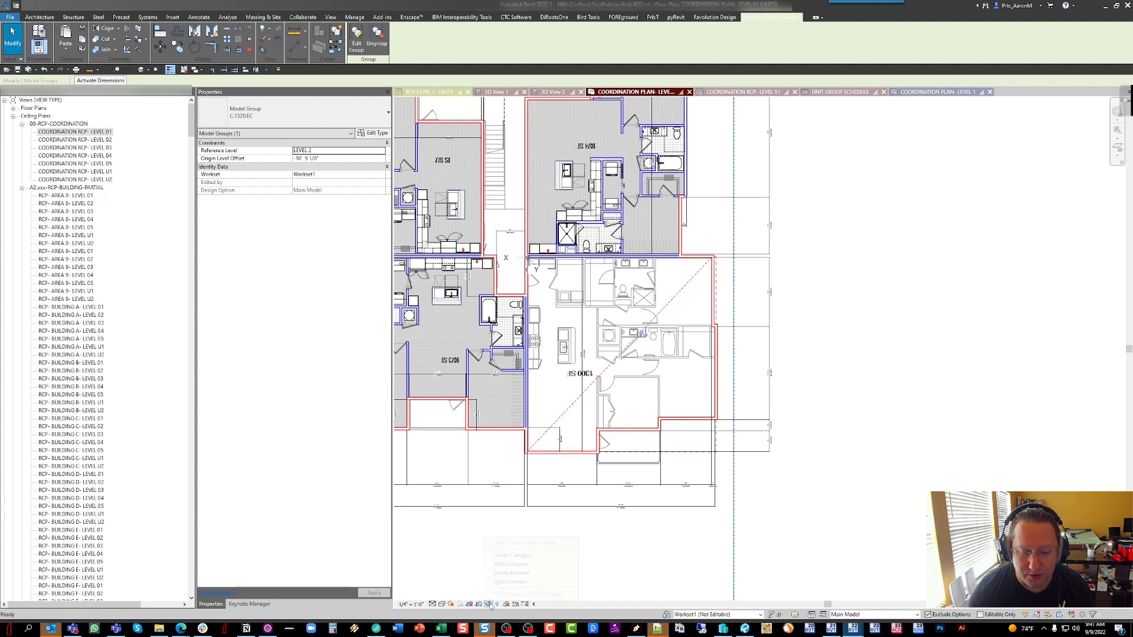
pyautogui.click(511, 574)
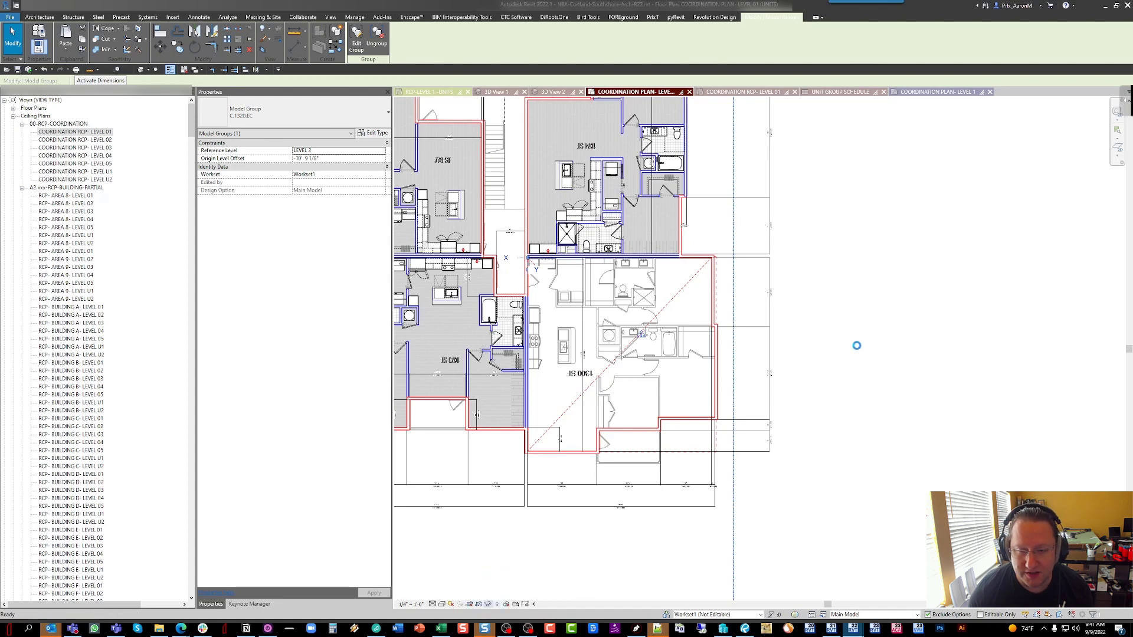
pyautogui.click(882, 328)
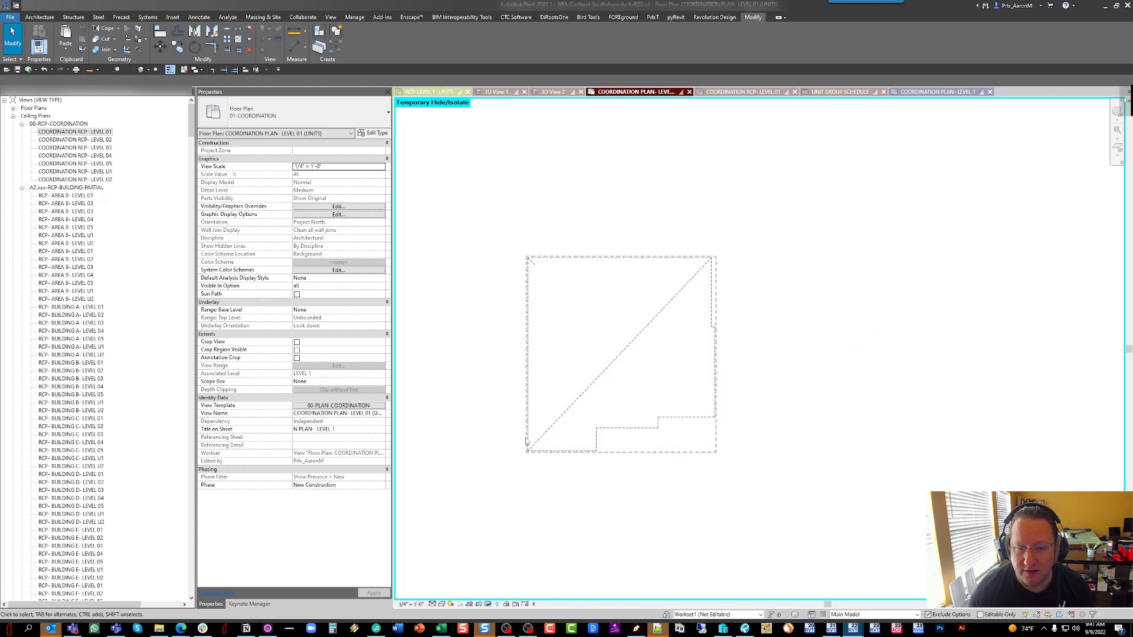
pyautogui.click(489, 604)
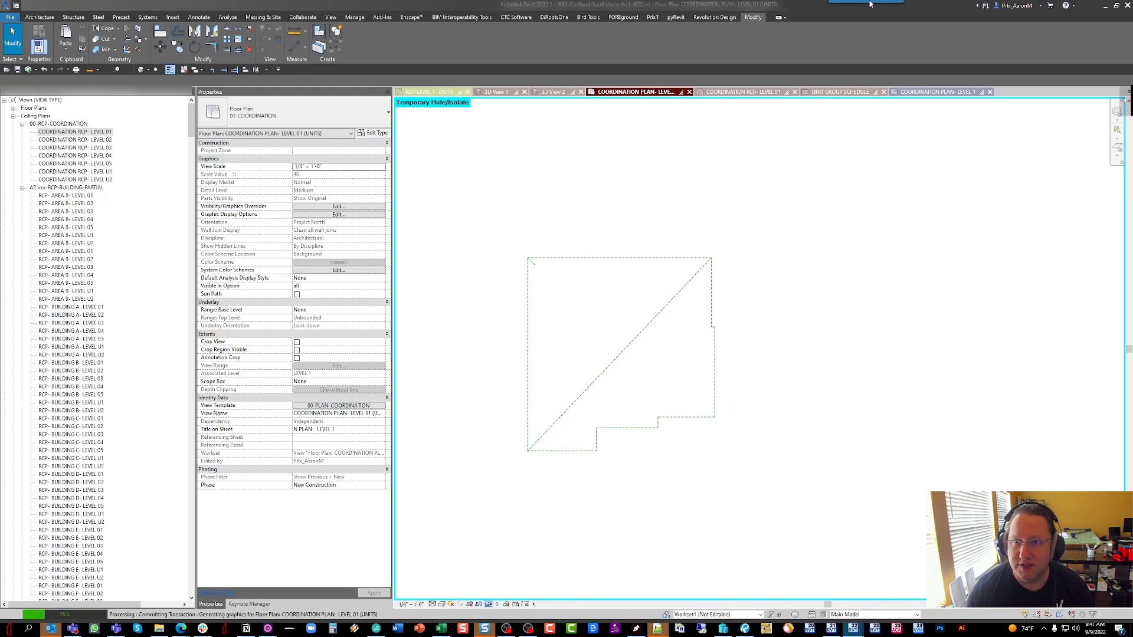
# Sketch a red building outline divided into two rows of units beside the plan, with two blue unit layouts below it
pyautogui.click(1124, 104)
pyautogui.click(1056, 108)
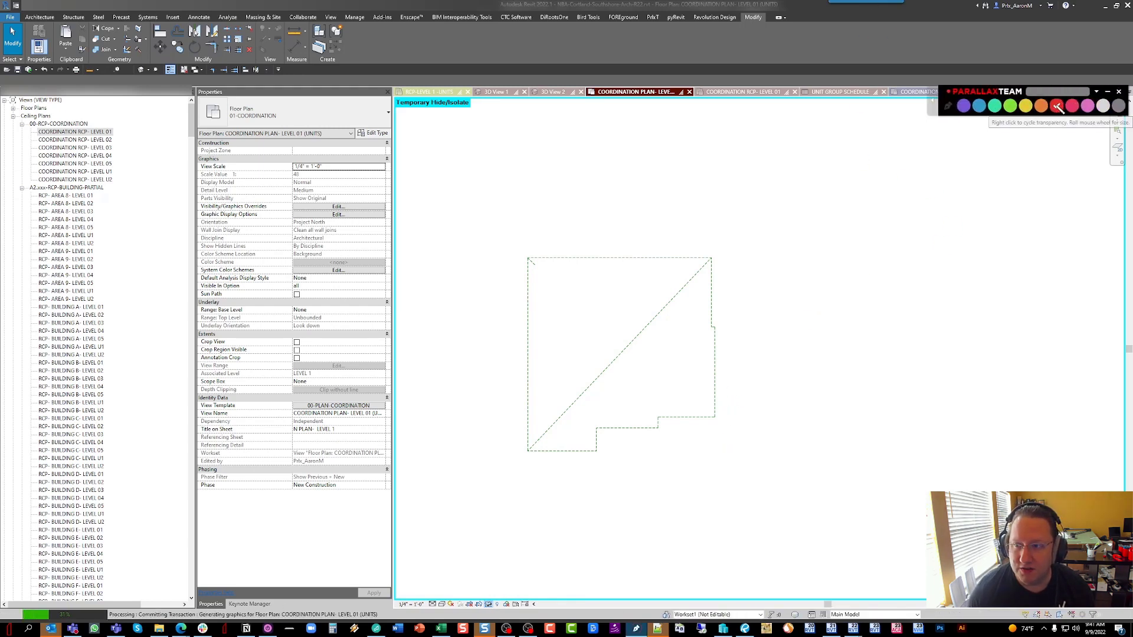
pyautogui.moveTo(794, 187)
pyautogui.mouseDown()
pyautogui.moveTo(795, 210)
pyautogui.moveTo(826, 242)
pyautogui.moveTo(936, 243)
pyautogui.moveTo(949, 184)
pyautogui.moveTo(790, 190)
pyautogui.moveTo(946, 216)
pyautogui.moveTo(833, 213)
pyautogui.moveTo(819, 243)
pyautogui.moveTo(908, 239)
pyautogui.mouseUp()
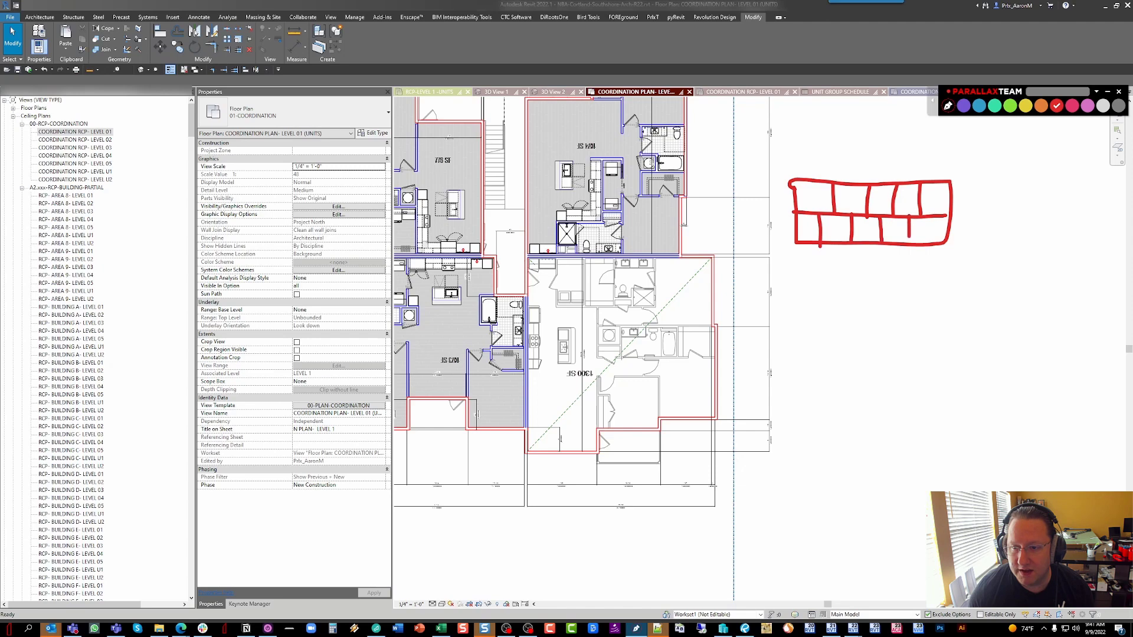
pyautogui.click(979, 106)
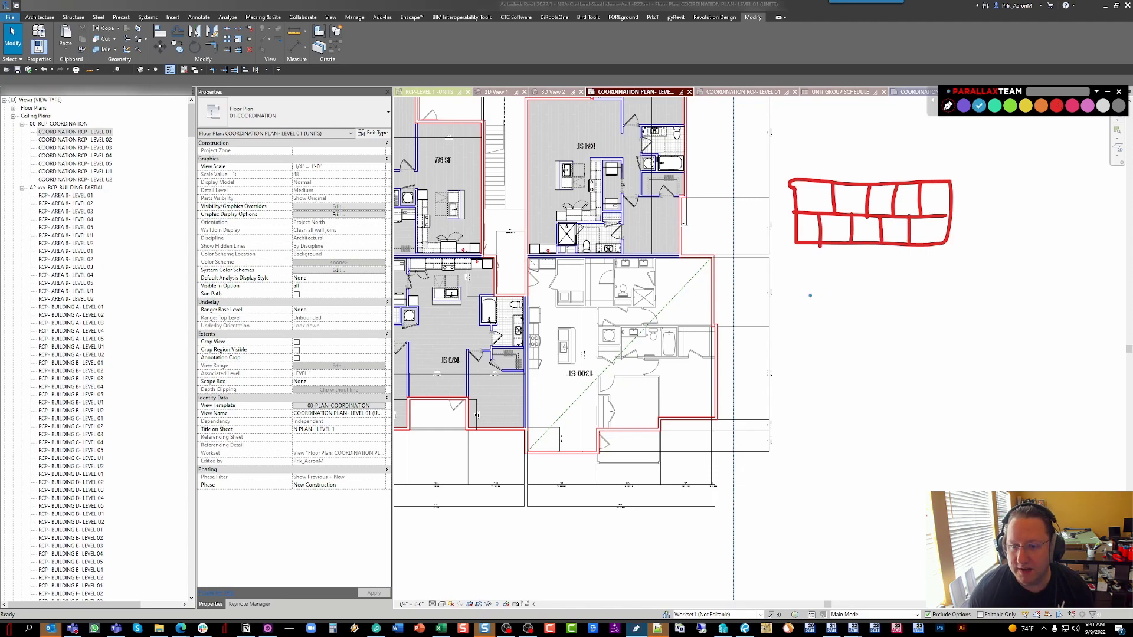
pyautogui.moveTo(837, 317)
pyautogui.mouseDown()
pyautogui.moveTo(822, 292)
pyautogui.moveTo(850, 318)
pyautogui.moveTo(901, 318)
pyautogui.moveTo(876, 291)
pyautogui.moveTo(850, 290)
pyautogui.moveTo(861, 316)
pyautogui.moveTo(899, 304)
pyautogui.mouseUp()
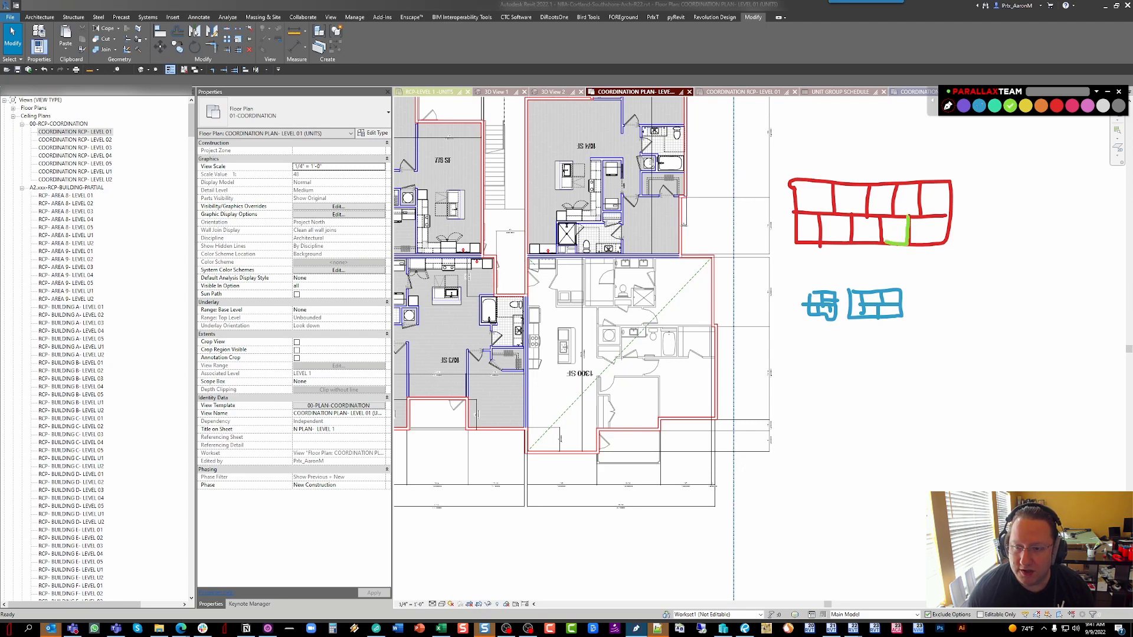
# Mark one sketched unit in green with an arrow to a separate copy detailed in blue, and clear the annotations
pyautogui.moveTo(879, 218); pyautogui.dragTo(906, 216)
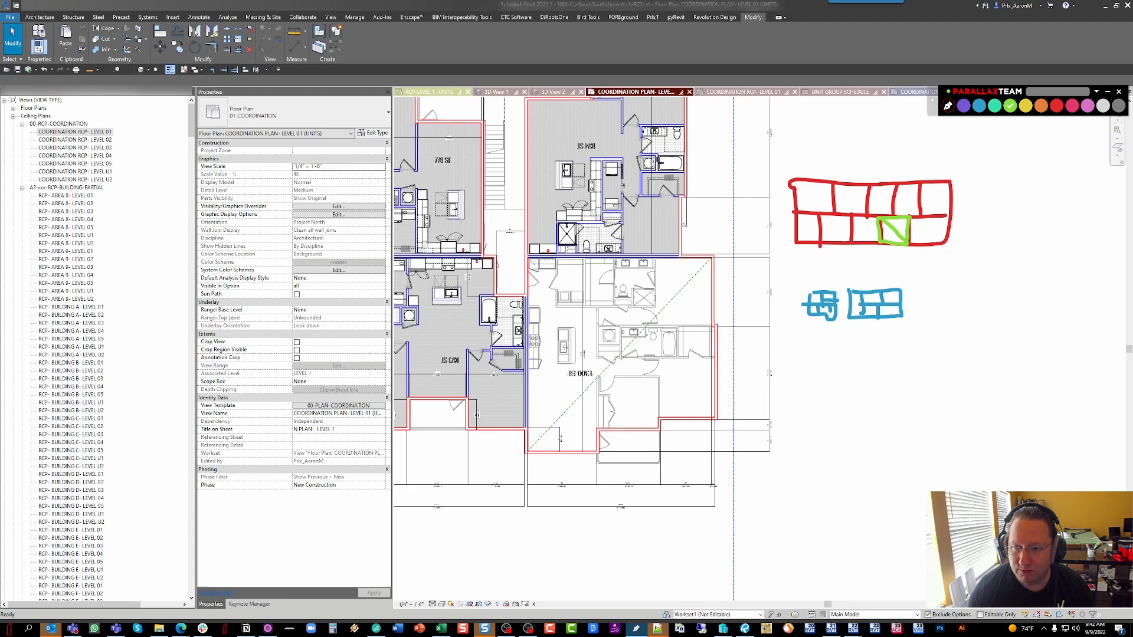
pyautogui.moveTo(895, 247)
pyautogui.mouseDown()
pyautogui.moveTo(999, 292)
pyautogui.moveTo(1011, 376)
pyautogui.moveTo(1027, 351)
pyautogui.moveTo(992, 349)
pyautogui.moveTo(1013, 363)
pyautogui.mouseUp()
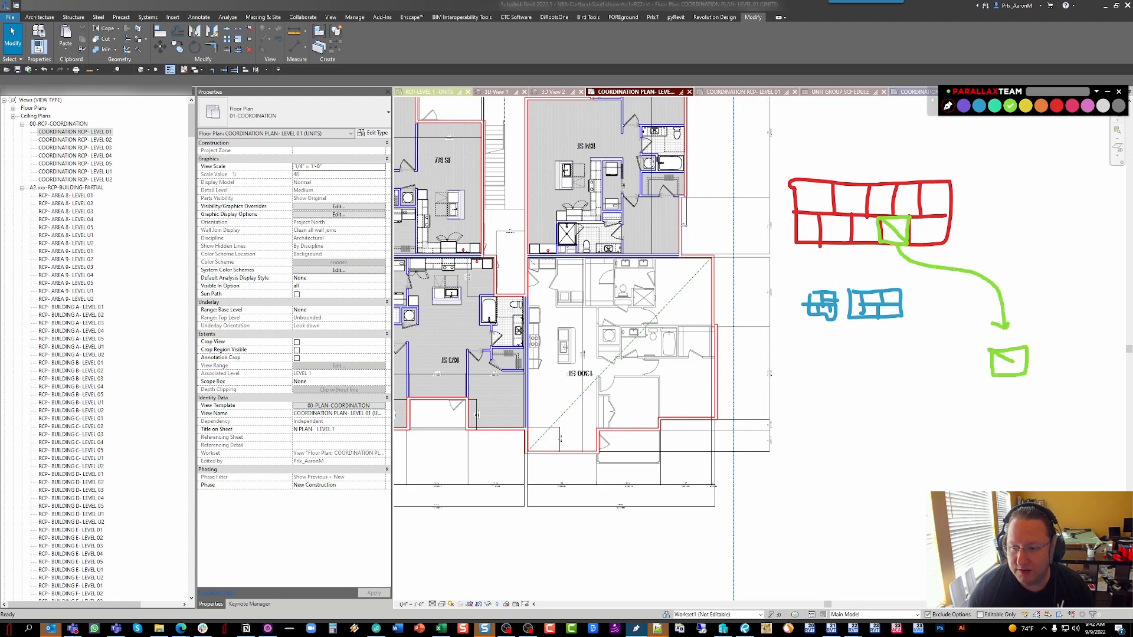
pyautogui.click(979, 106)
pyautogui.moveTo(993, 370)
pyautogui.mouseDown()
pyautogui.moveTo(1016, 376)
pyautogui.moveTo(1025, 347)
pyautogui.moveTo(994, 348)
pyautogui.mouseUp()
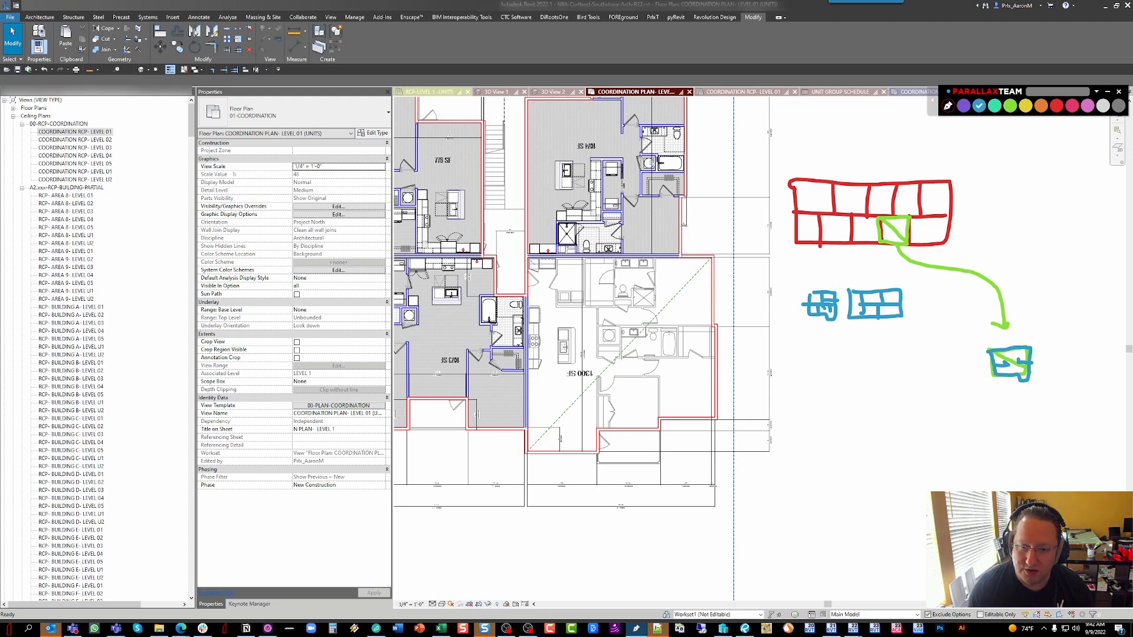
pyautogui.click(947, 107)
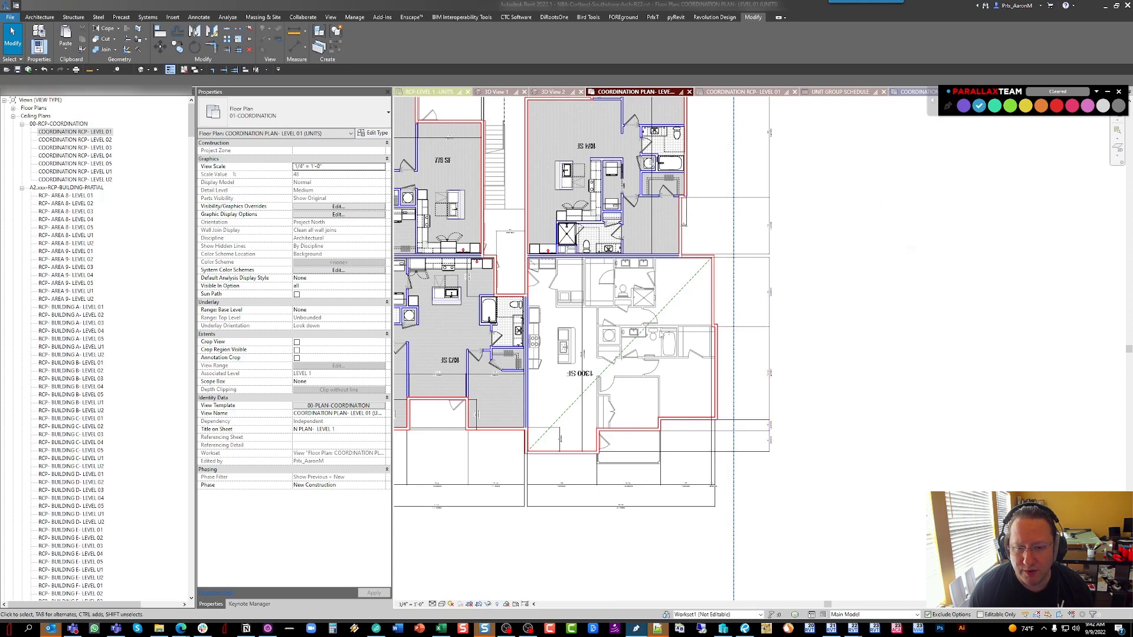
# Compare the C.1320.EC group placed in the building with its group instance at the C.1320.EC (RECONCILED) unit cell
pyautogui.click(670, 302)
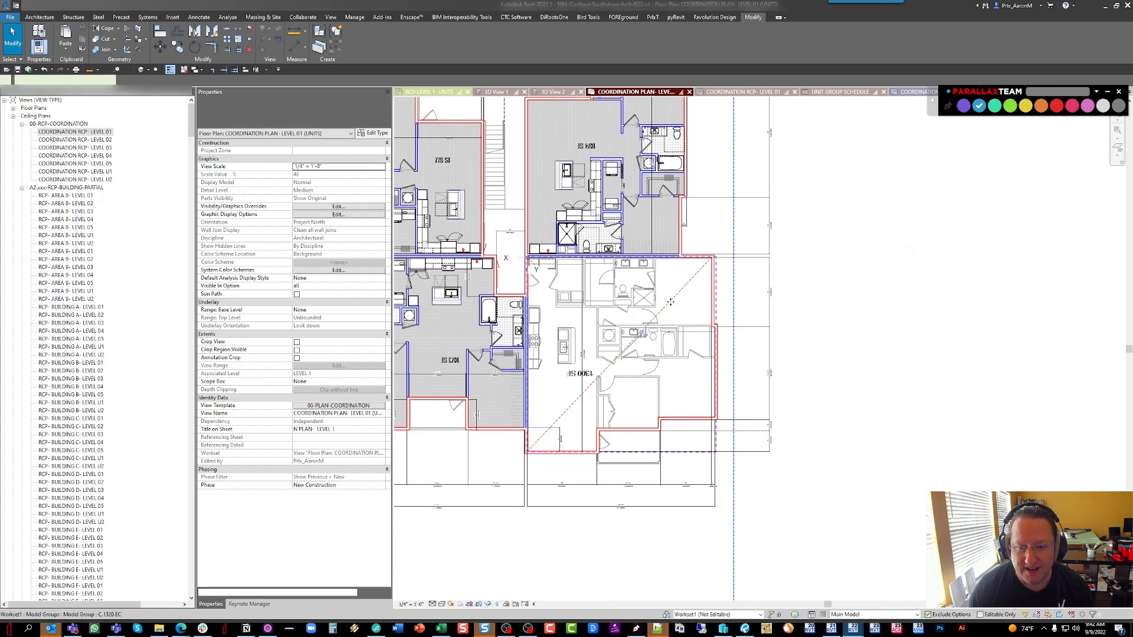
pyautogui.scroll(-5, 670, 302)
pyautogui.scroll(-4, 852, 334)
pyautogui.moveTo(852, 334); pyautogui.dragTo(246, 268, button='middle')
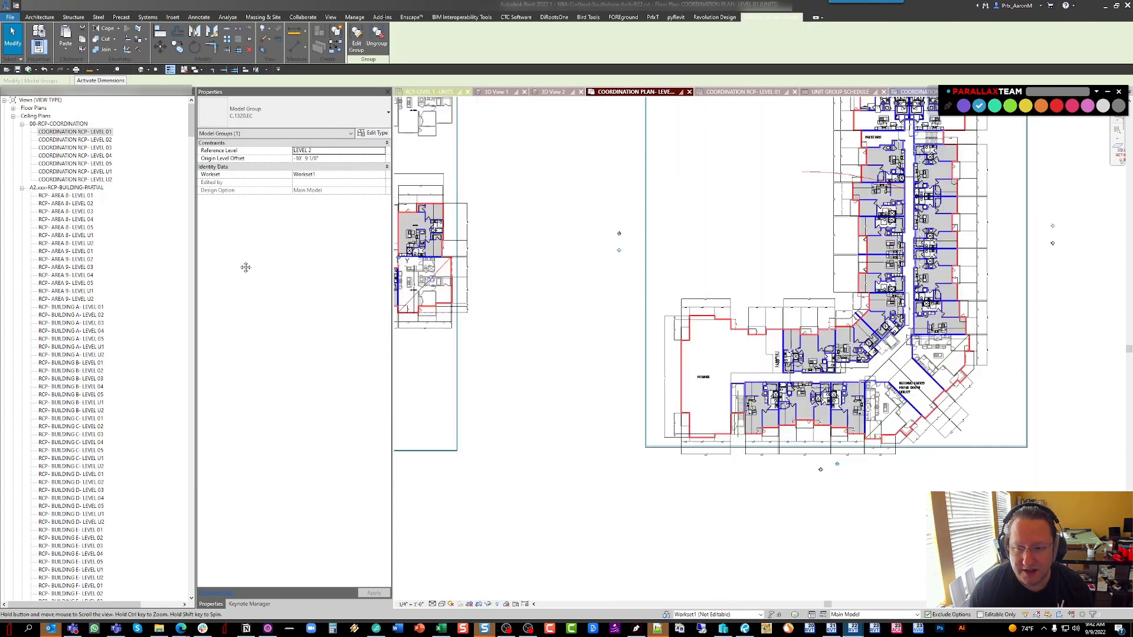
pyautogui.moveTo(957, 311); pyautogui.dragTo(141, 344, button='middle')
pyautogui.moveTo(872, 322); pyautogui.dragTo(361, 335, button='middle')
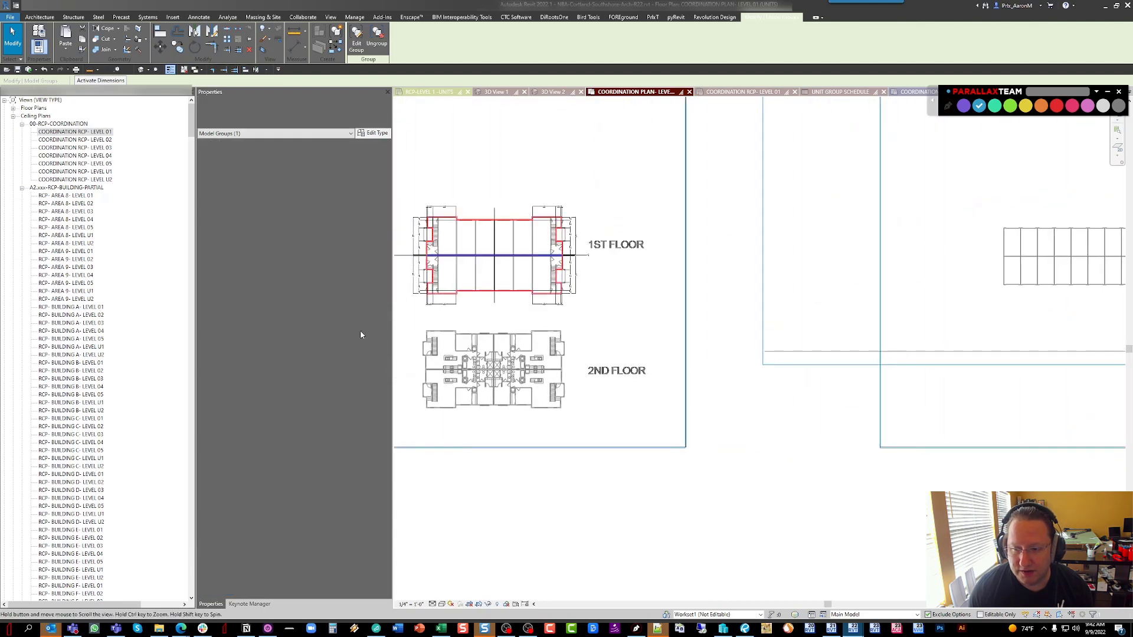
pyautogui.moveTo(820, 341); pyautogui.dragTo(385, 354, button='middle')
pyautogui.moveTo(812, 352); pyautogui.dragTo(282, 318, button='middle')
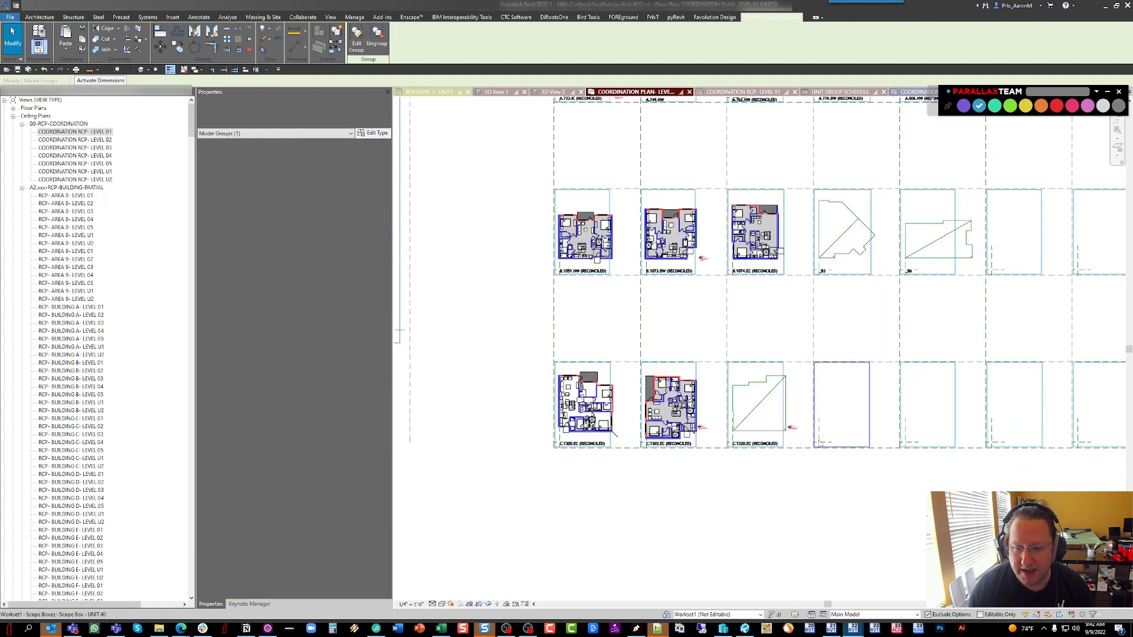
pyautogui.scroll(3, 774, 444)
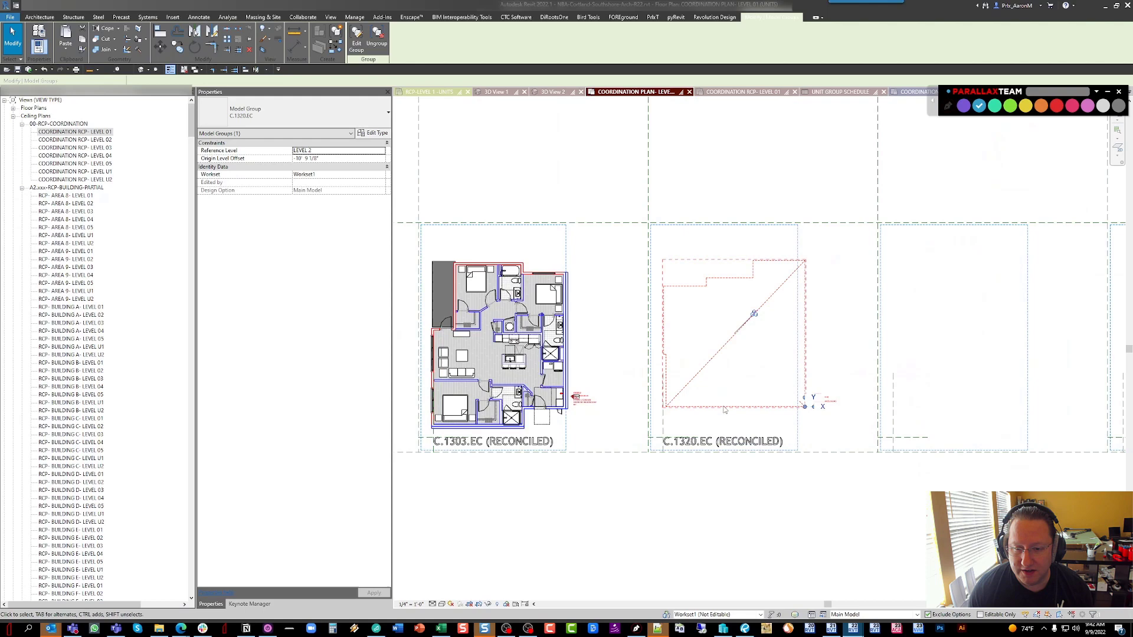
pyautogui.moveTo(725, 389)
pyautogui.mouseDown(button='middle')
pyautogui.moveTo(695, 383)
pyautogui.moveTo(710, 385)
pyautogui.mouseUp(button='middle')
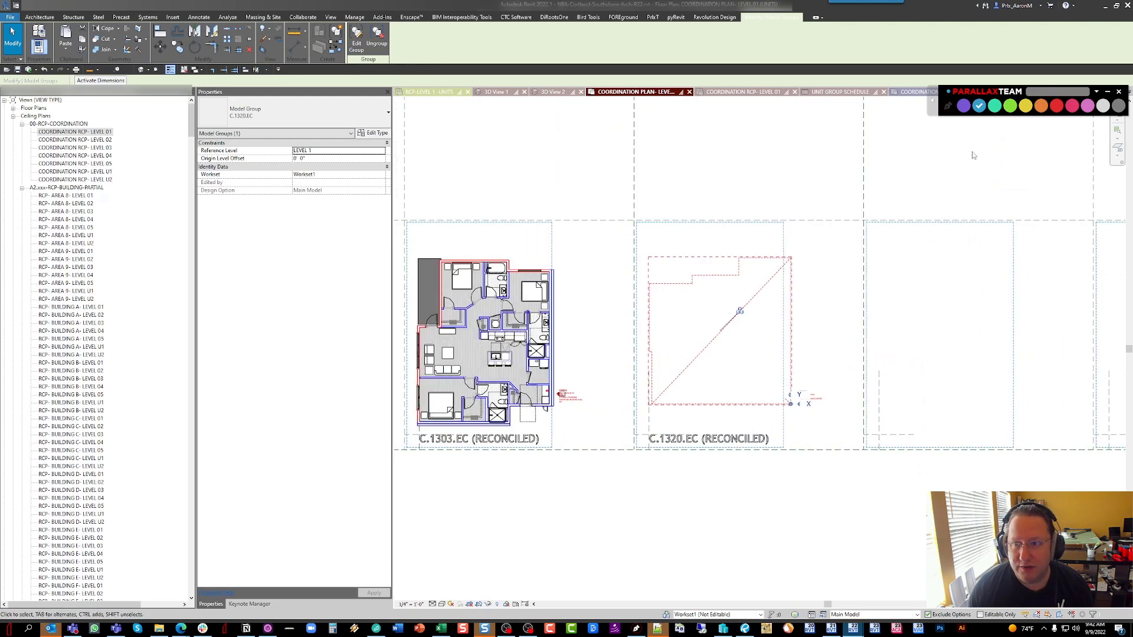
# Underline the C.1320.EC group type name in blue, clear the mark, and put away the annotation tool
pyautogui.click(979, 107)
pyautogui.moveTo(233, 123); pyautogui.dragTo(264, 124)
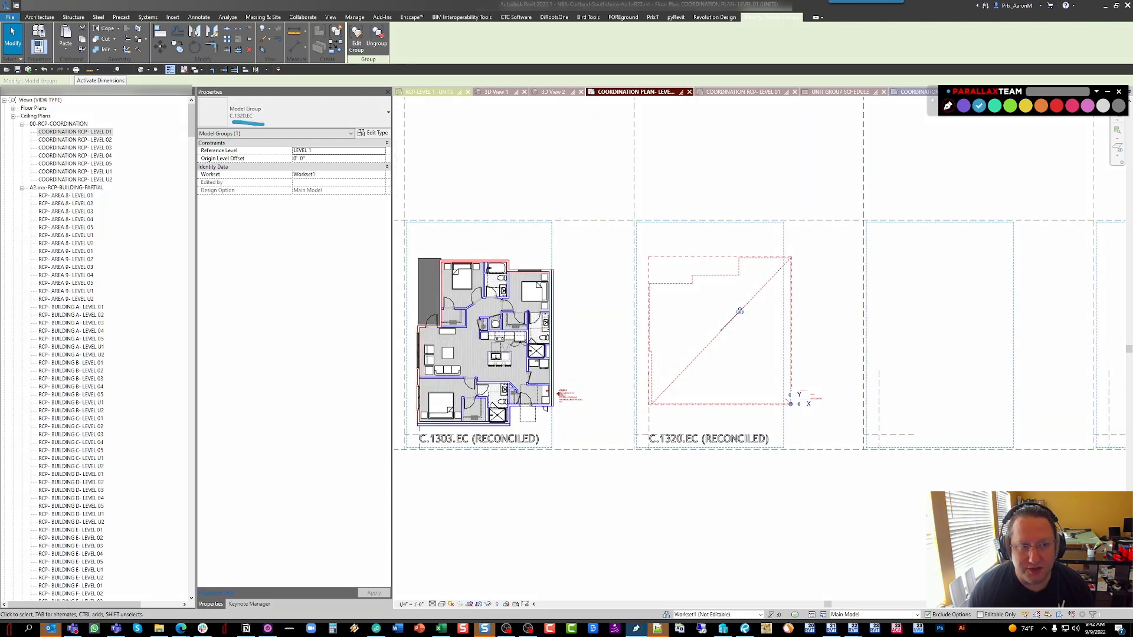
pyautogui.click(948, 102)
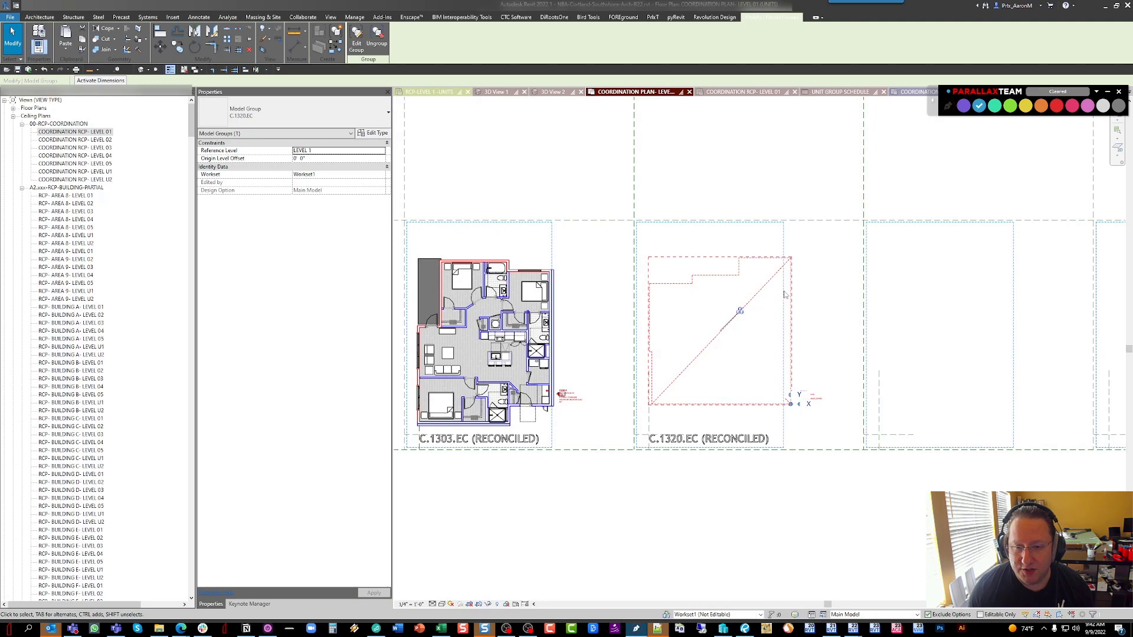
pyautogui.click(931, 102)
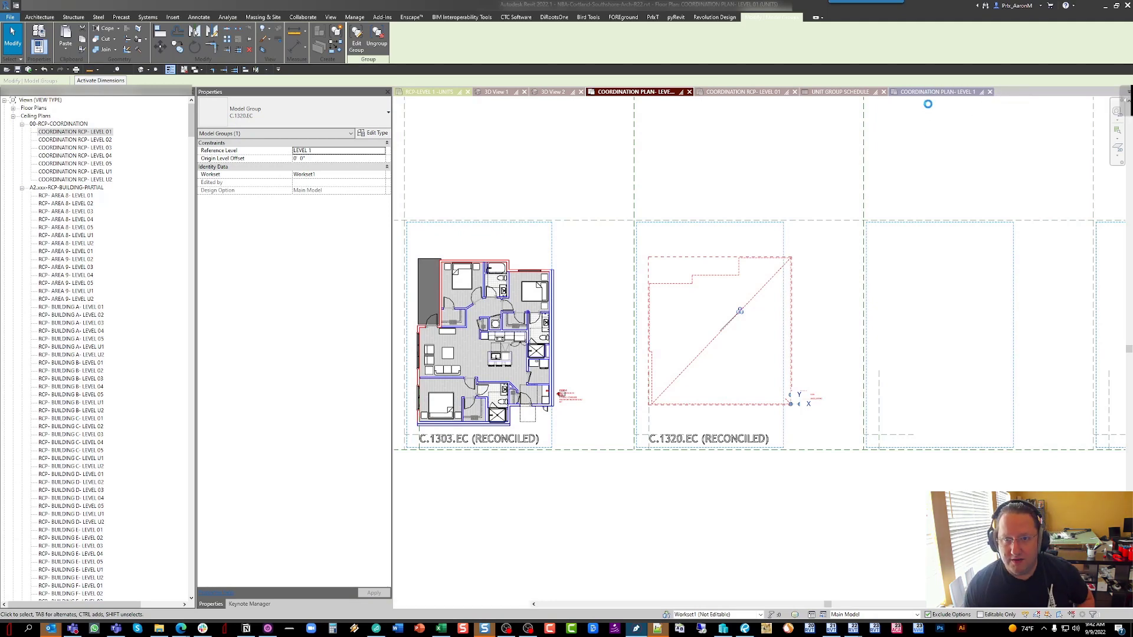
pyautogui.click(928, 105)
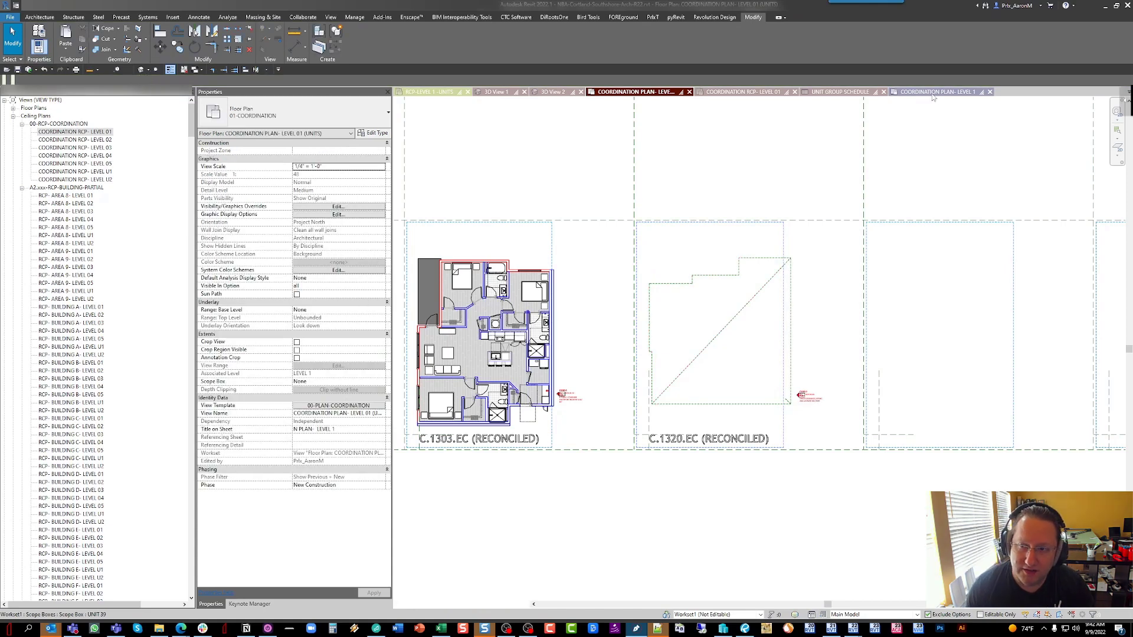
# Switch to the COORDINATION PLAN- LEVEL 1 view at the C.1320.EC (RECONCILED) unit, dismissing the save reminder
pyautogui.click(932, 93)
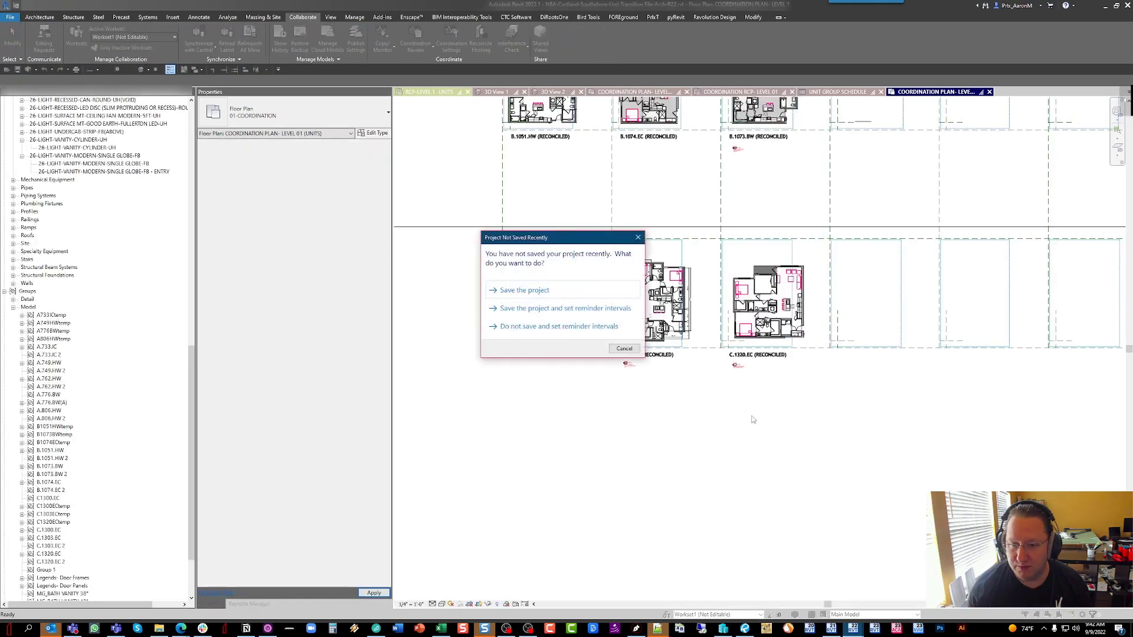
pyautogui.press('Escape')
pyautogui.scroll(3, 804, 325)
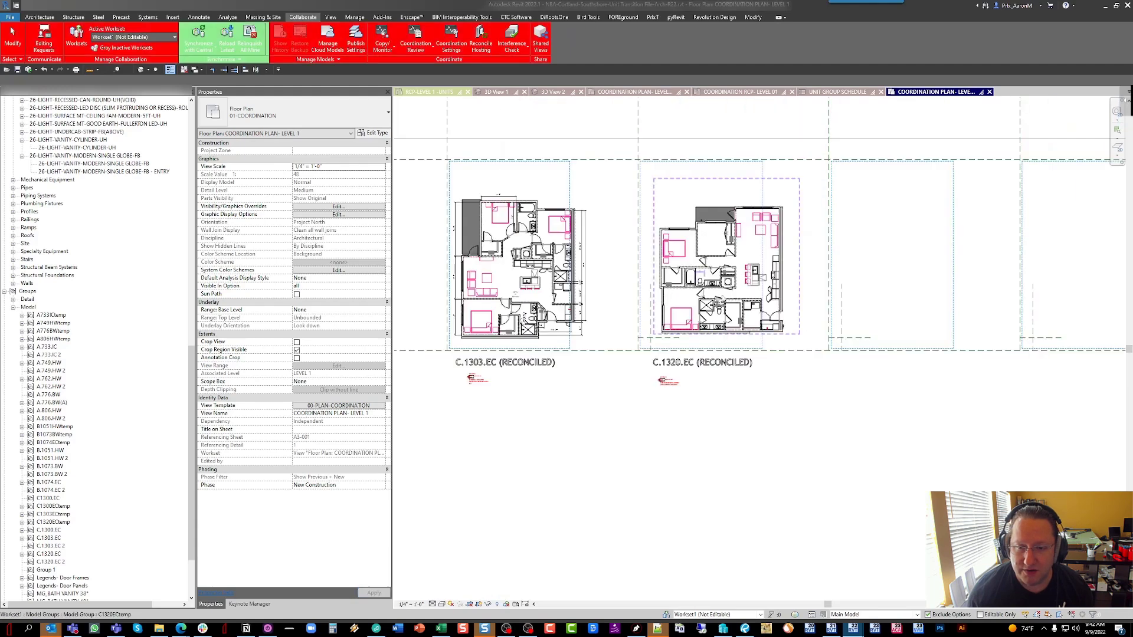
# Examine the overlapping C1320ECtemp and C.1320.EC model groups in the C.1320.EC (RECONCILED) unit by selecting each one
pyautogui.click(719, 290)
pyautogui.press('Escape')
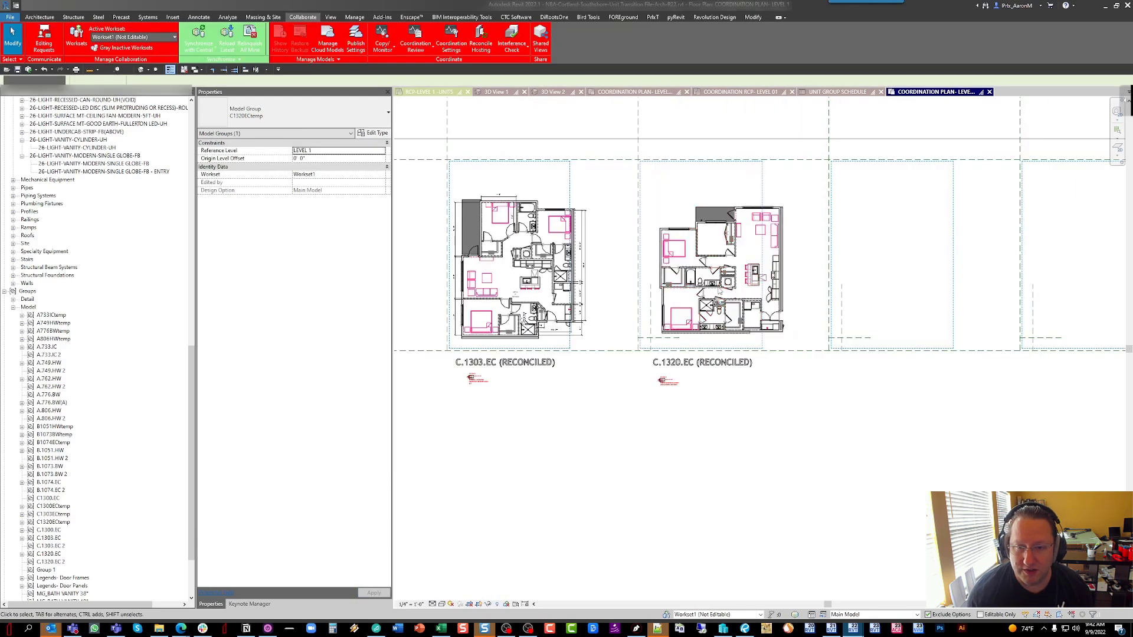
pyautogui.scroll(2, 691, 317)
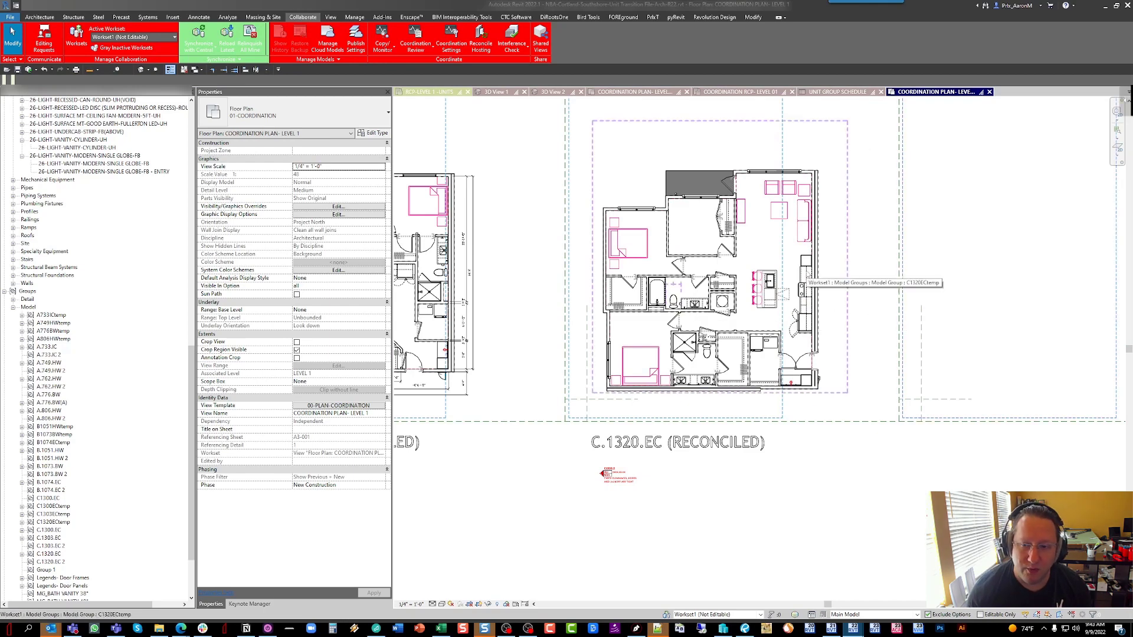
pyautogui.click(813, 275)
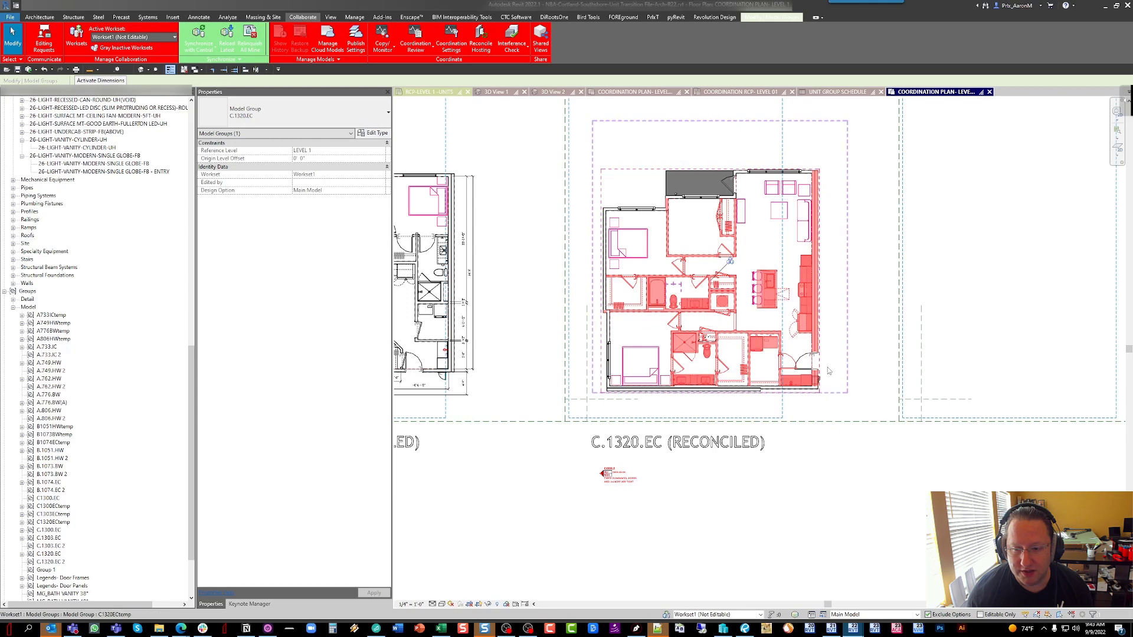
pyautogui.scroll(5, 826, 367)
pyautogui.scroll(-2, 826, 367)
pyautogui.moveTo(790, 314); pyautogui.dragTo(777, 378, button='middle')
pyautogui.scroll(-1, 759, 404)
pyautogui.press('Escape')
pyautogui.click(644, 285)
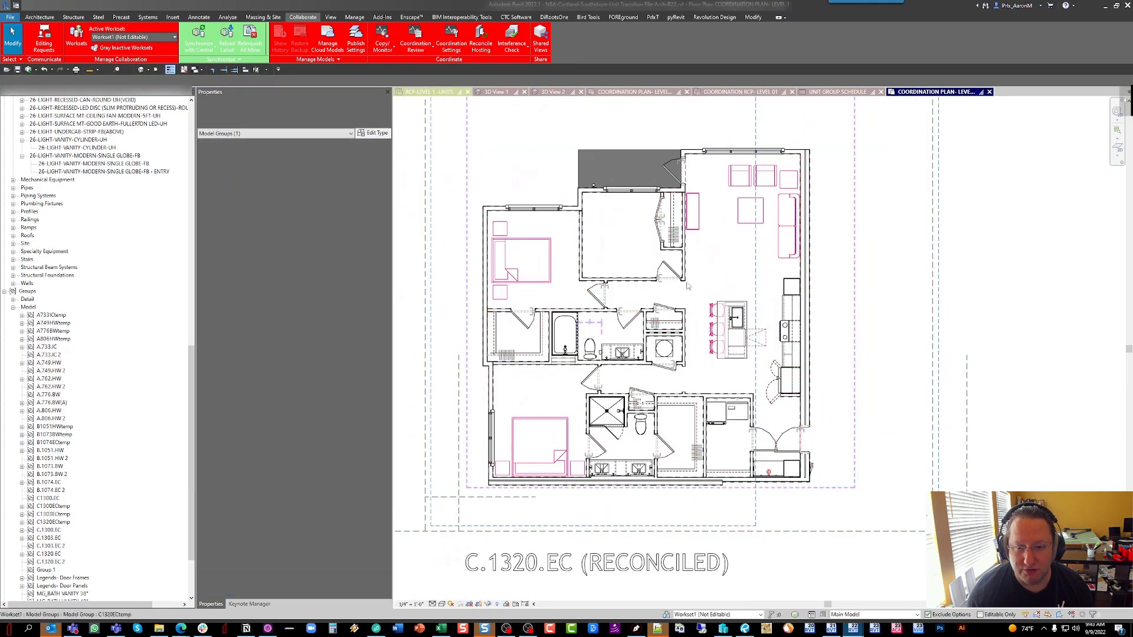
pyautogui.click(685, 278)
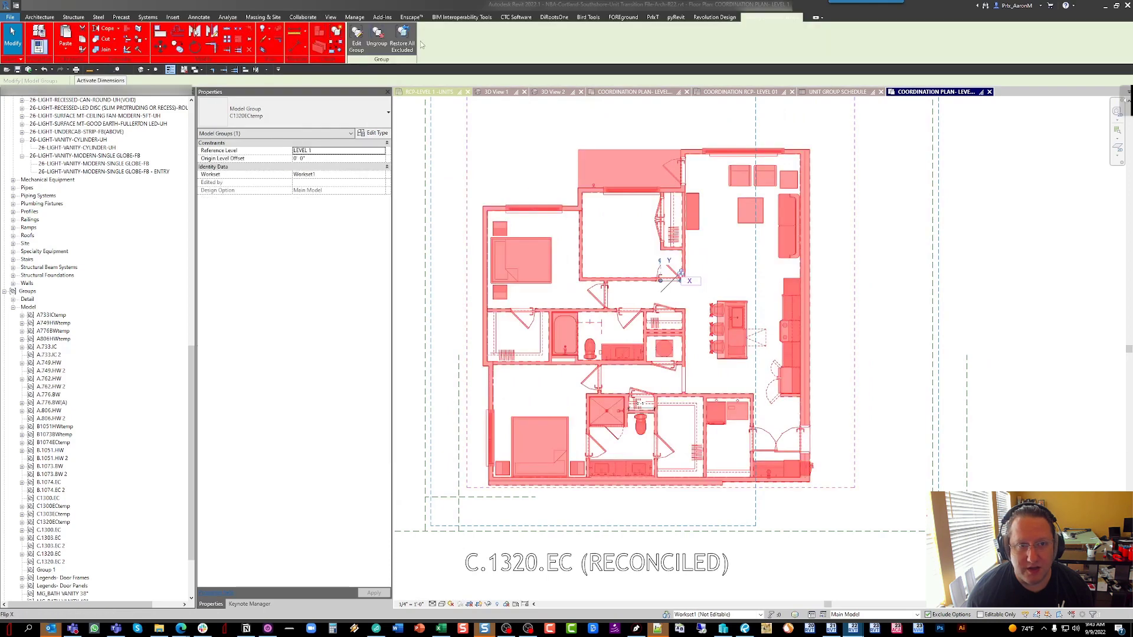
# Synchronize the unit transition file with the central model, relinquishing borrowed elements
pyautogui.click(303, 16)
pyautogui.press('Escape')
pyautogui.click(686, 227)
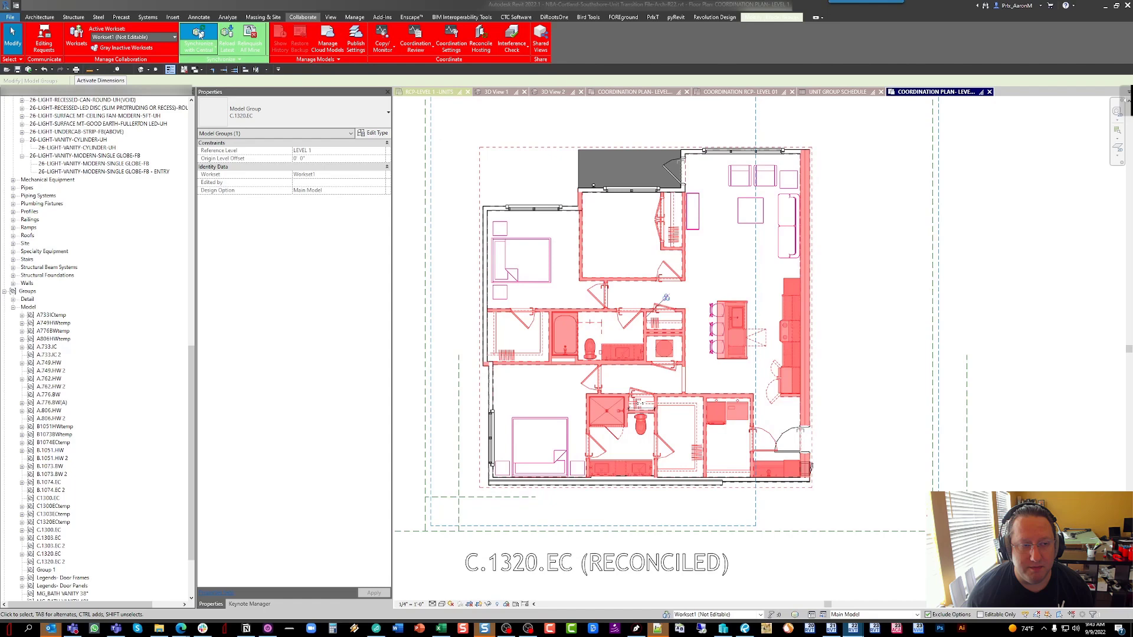
pyautogui.press('Escape')
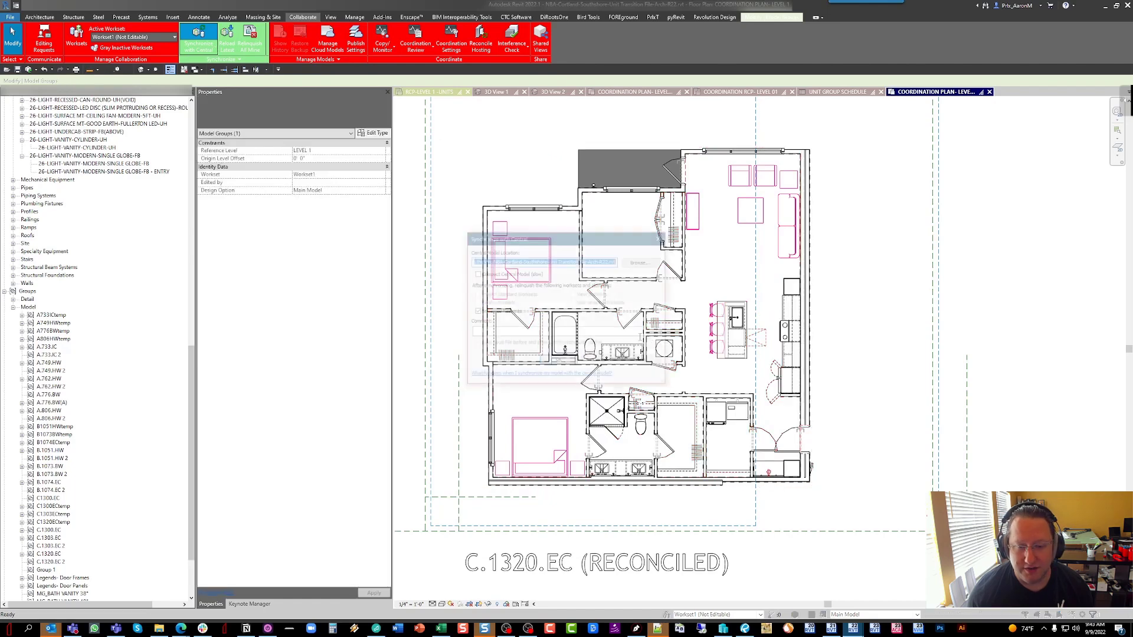
pyautogui.press('s')
pyautogui.press('y')
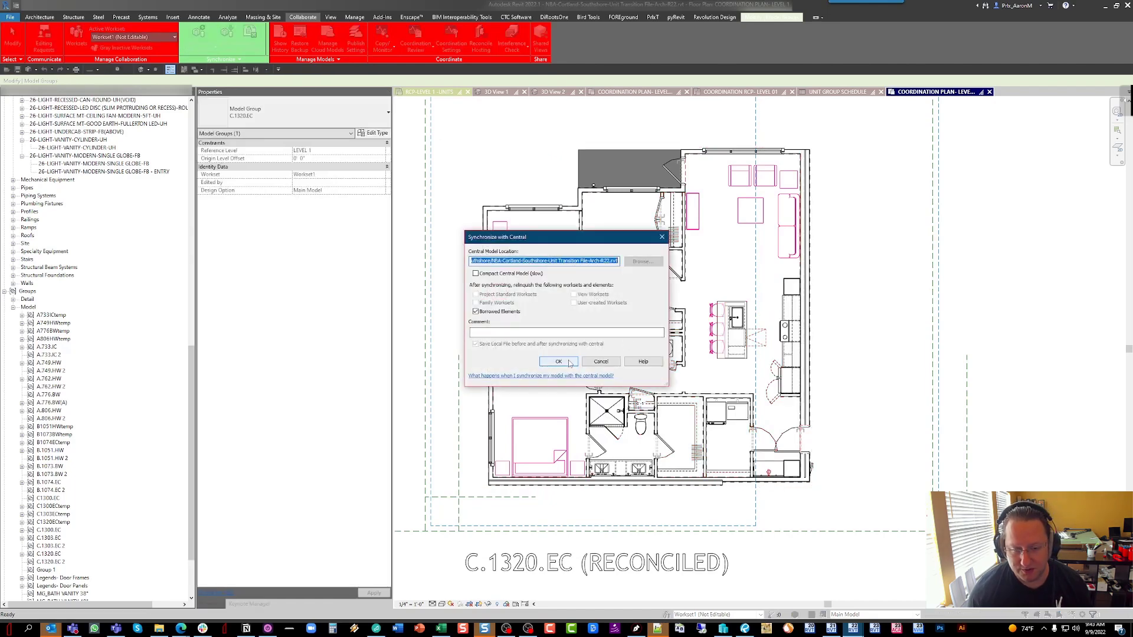
pyautogui.click(569, 362)
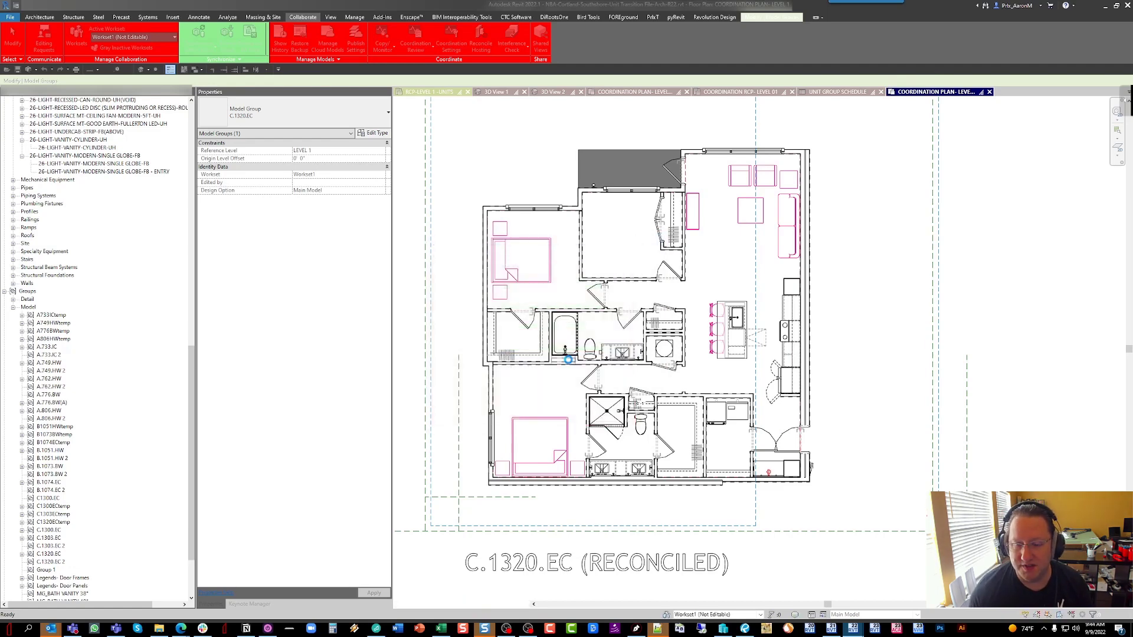
# Edit the C.1320.EC group to remove the demising wall on the kitchen and entry side, and finish the group edit
pyautogui.click(800, 311)
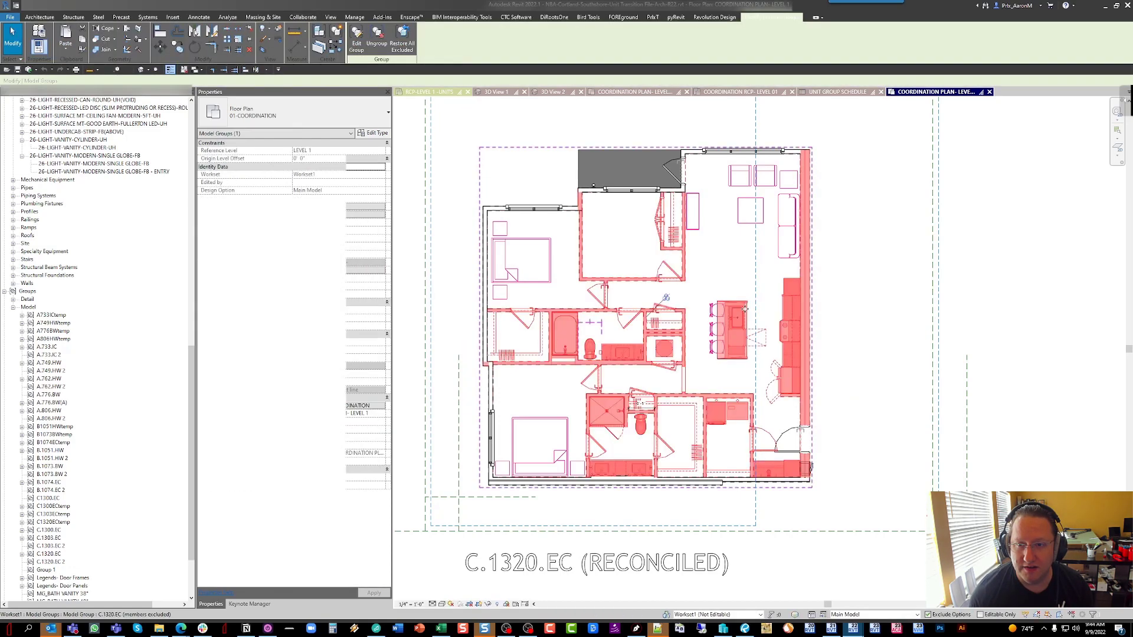
pyautogui.click(357, 39)
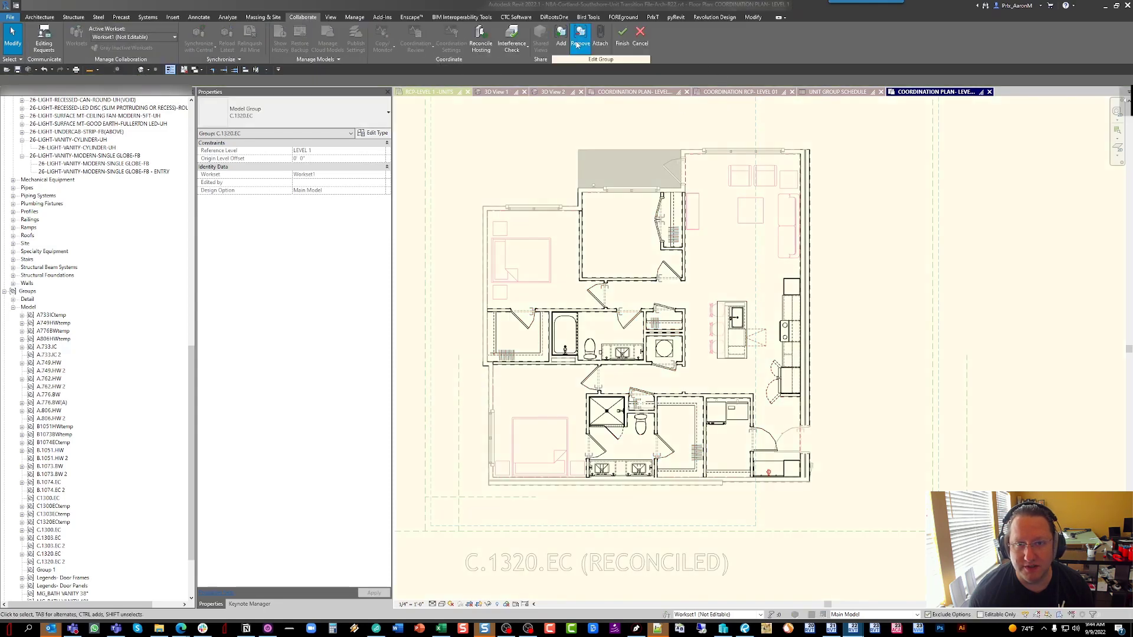
pyautogui.click(580, 39)
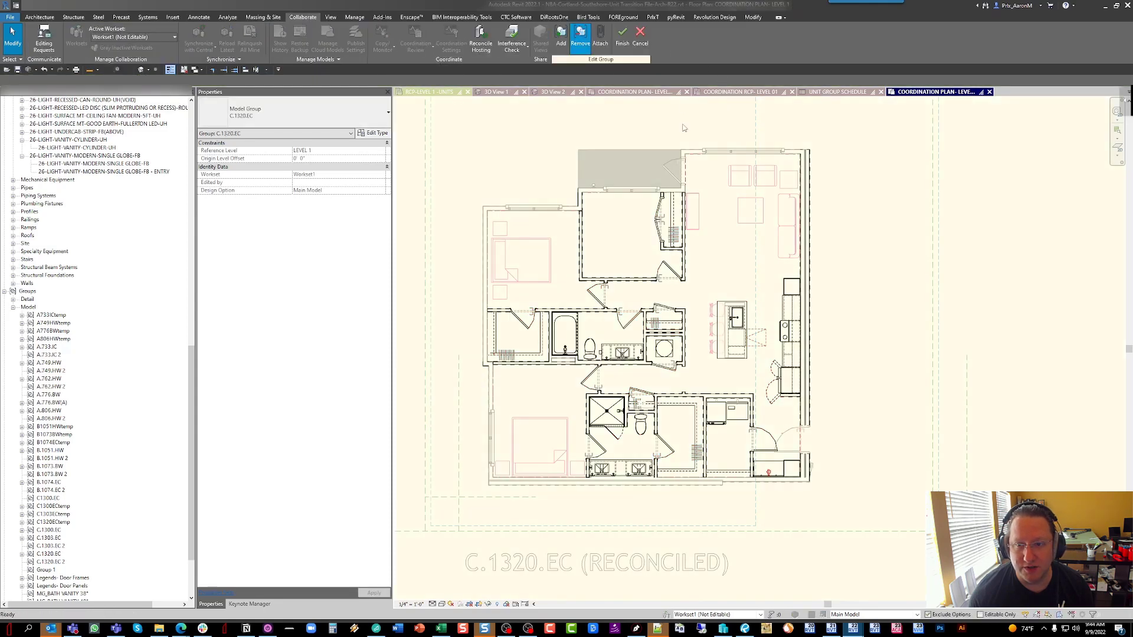
pyautogui.click(834, 288)
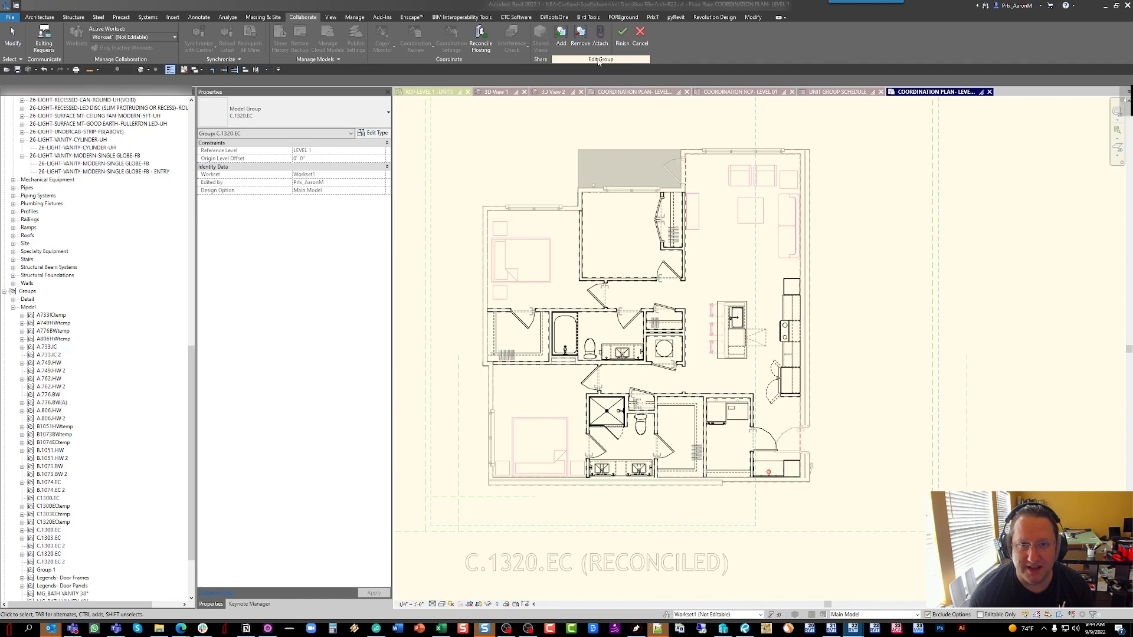
pyautogui.click(621, 39)
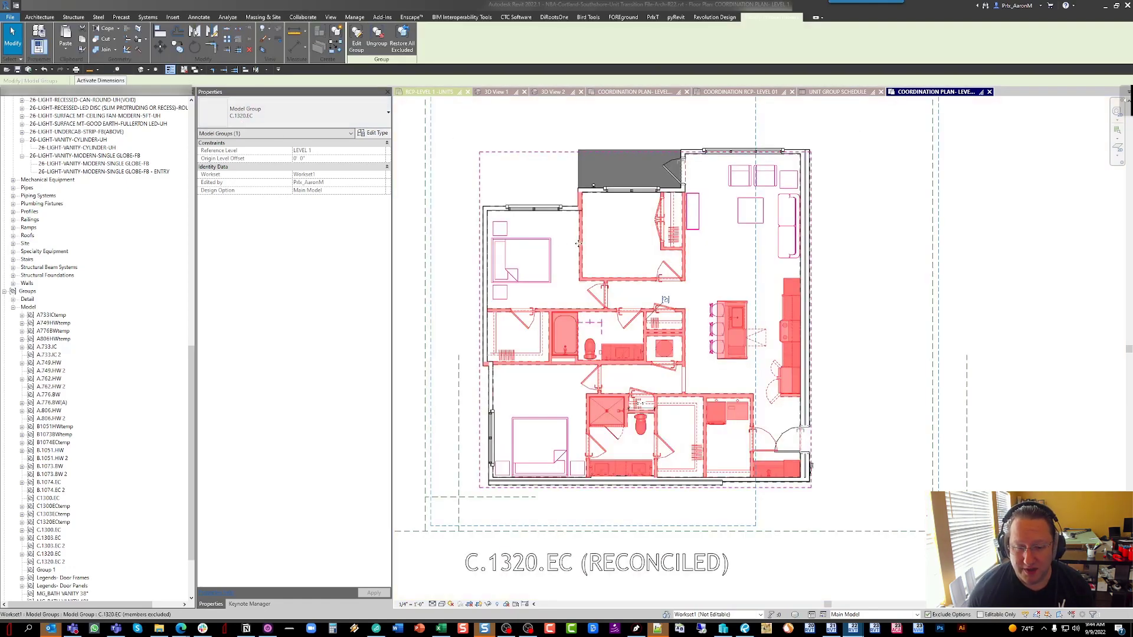
pyautogui.press('Escape')
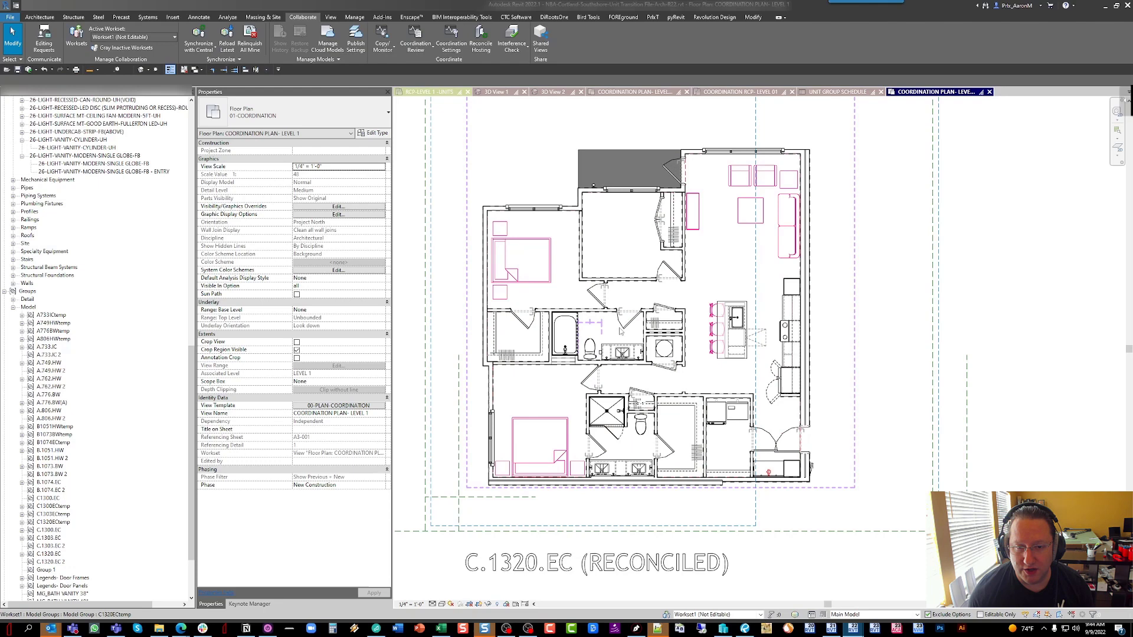
# Compare the members of the C1320ECtemp group and the edited C.1320.EC group by selecting each in turn
pyautogui.click(524, 210)
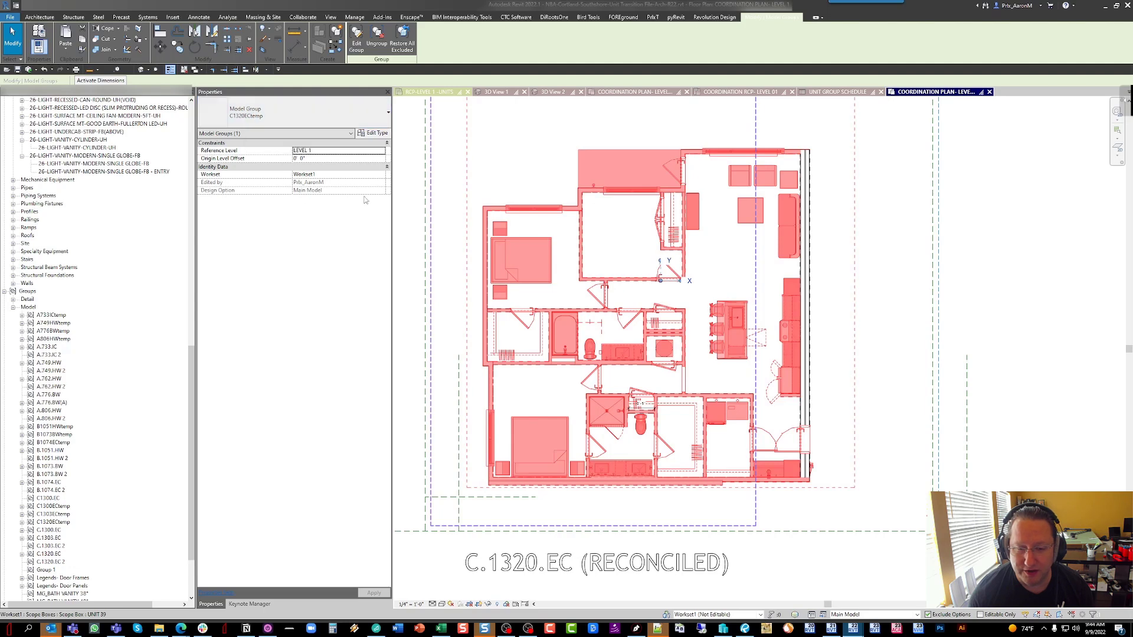
pyautogui.press('Escape')
pyautogui.click(614, 284)
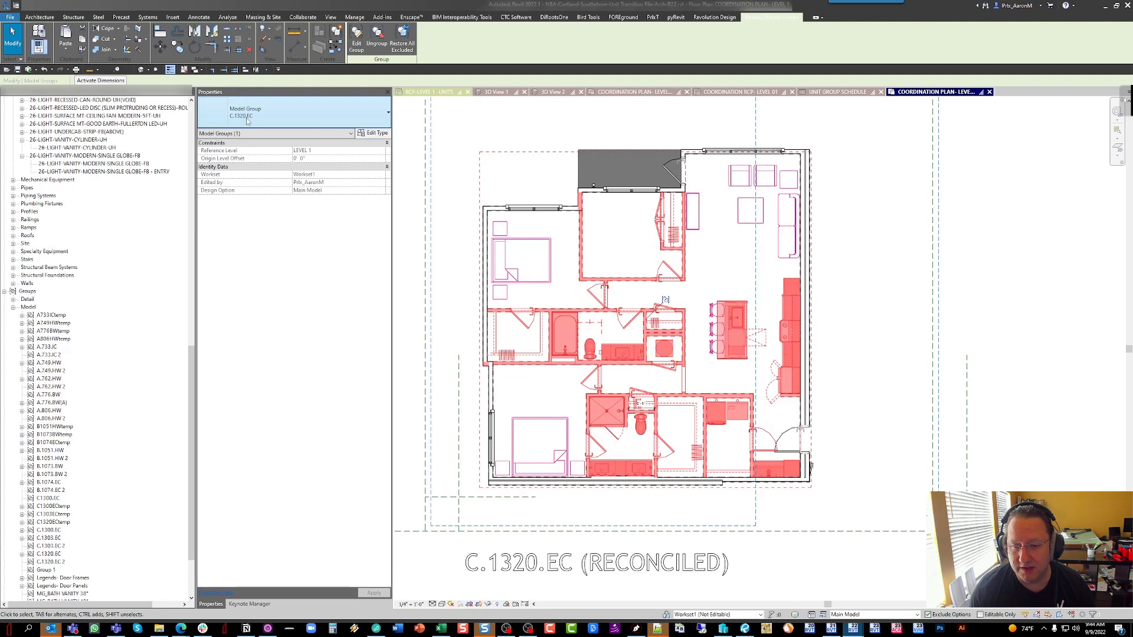
pyautogui.press('Escape')
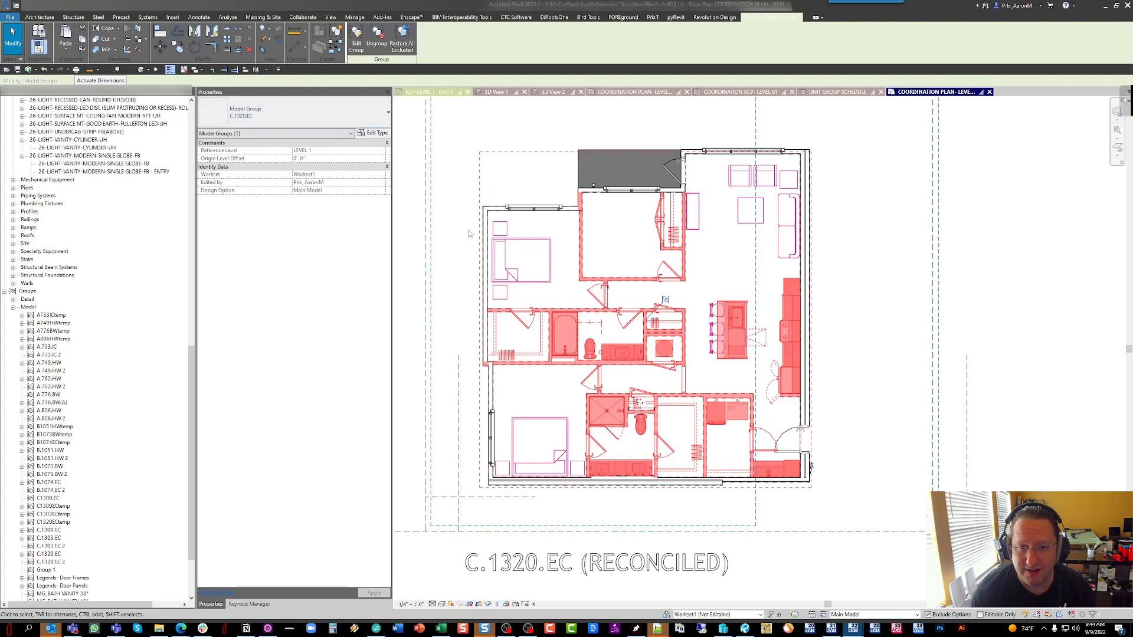
pyautogui.click(808, 186)
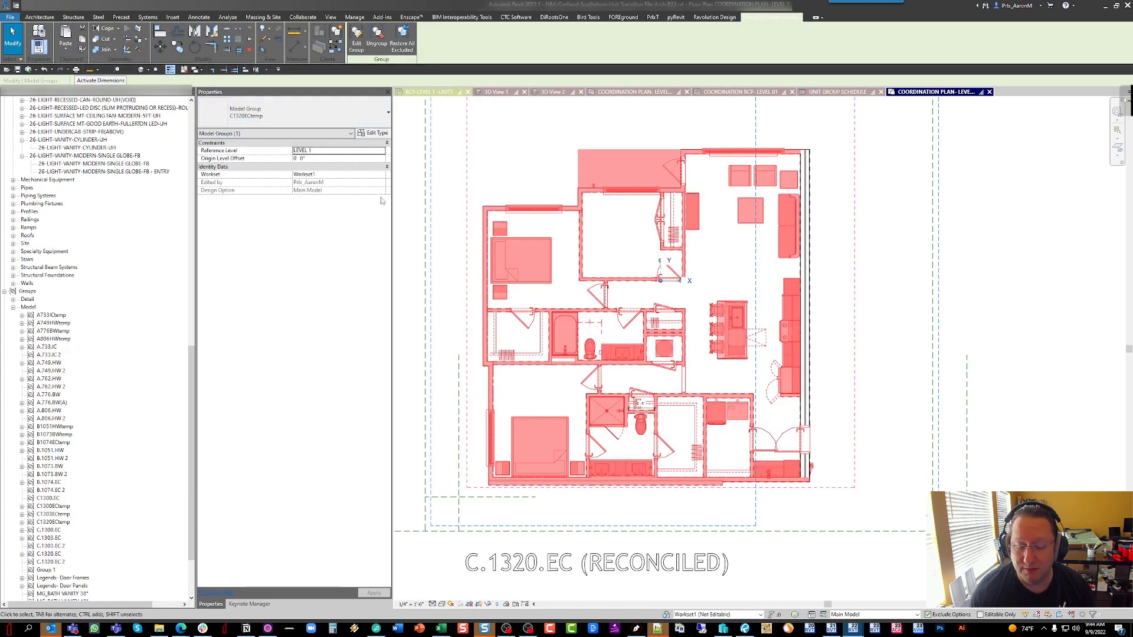
pyautogui.press('Escape')
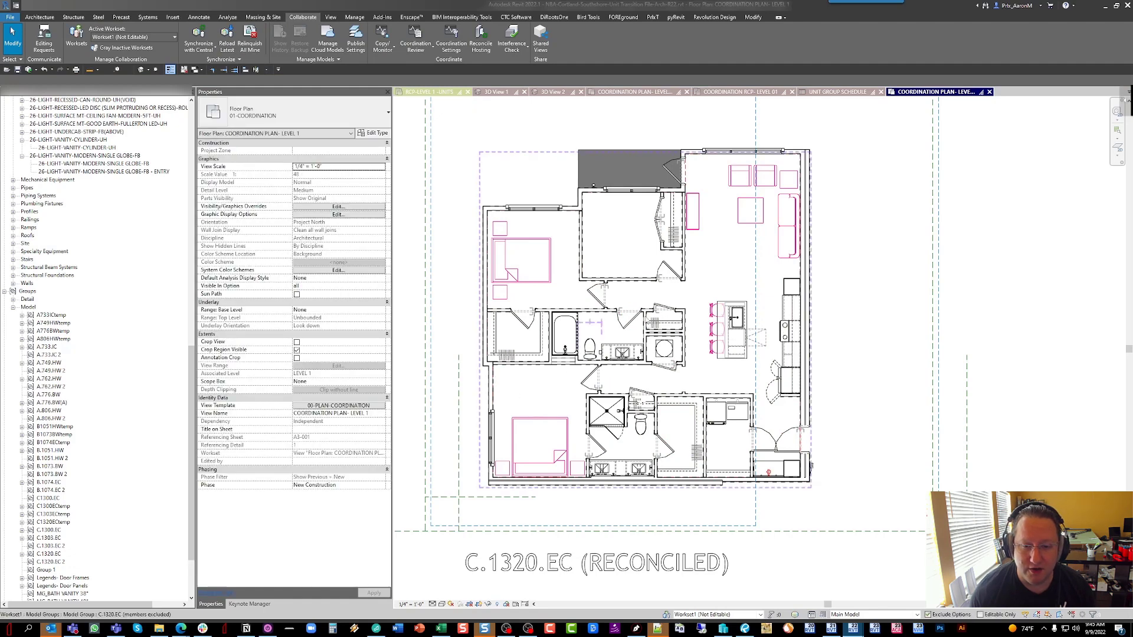
# Restore all excluded elements of the C.1320.EC group in the reconciled unit
pyautogui.click(734, 317)
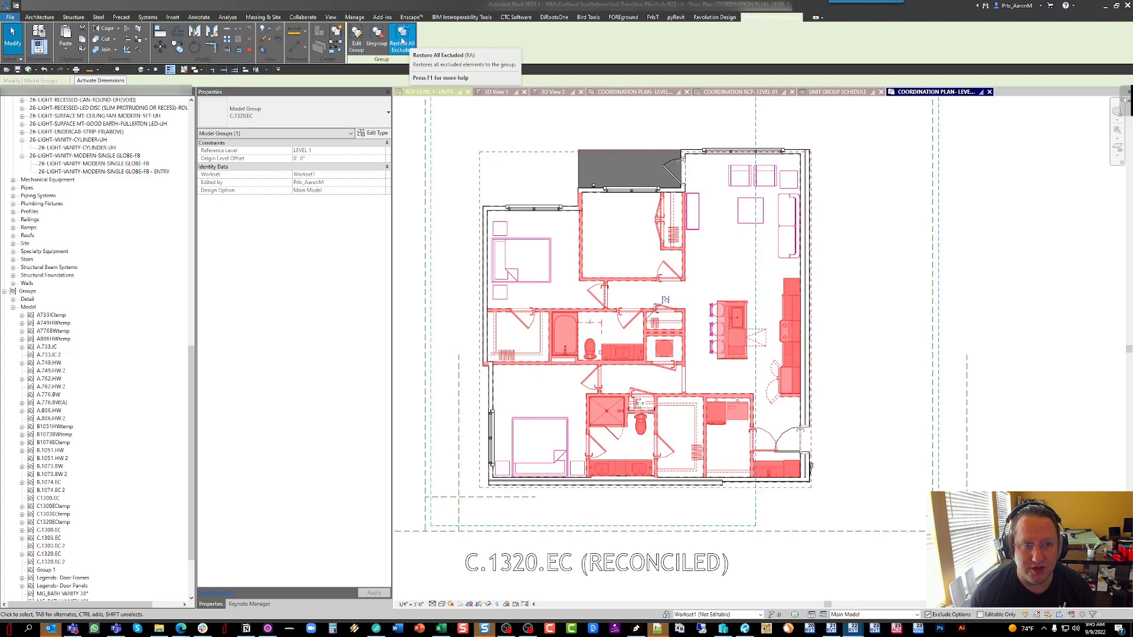
pyautogui.click(402, 40)
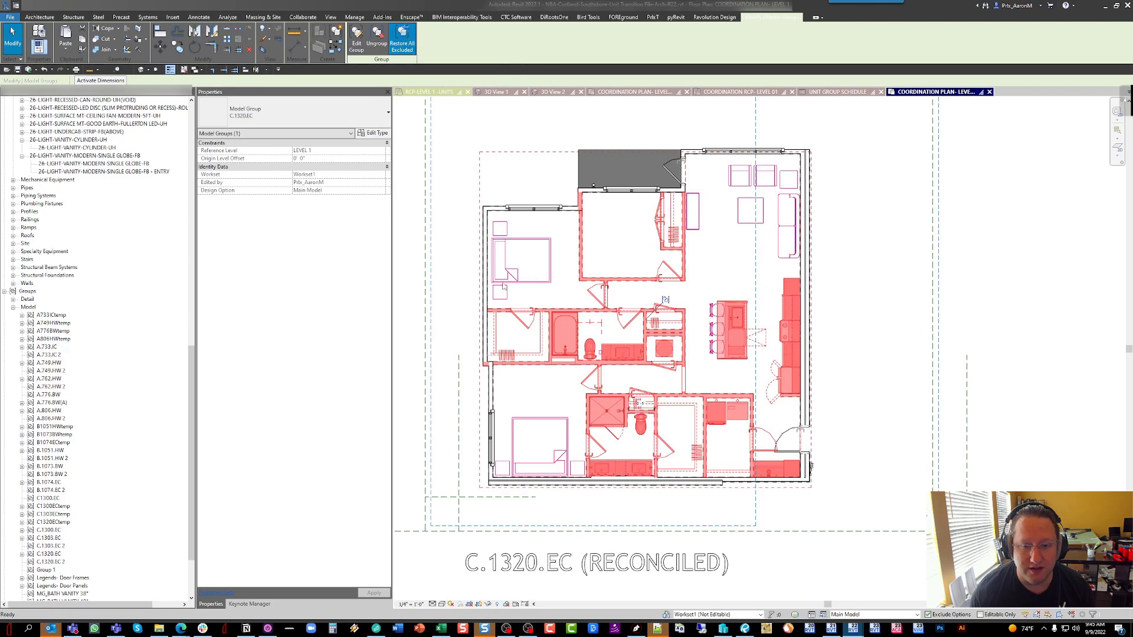
pyautogui.press('Escape')
pyautogui.click(592, 339)
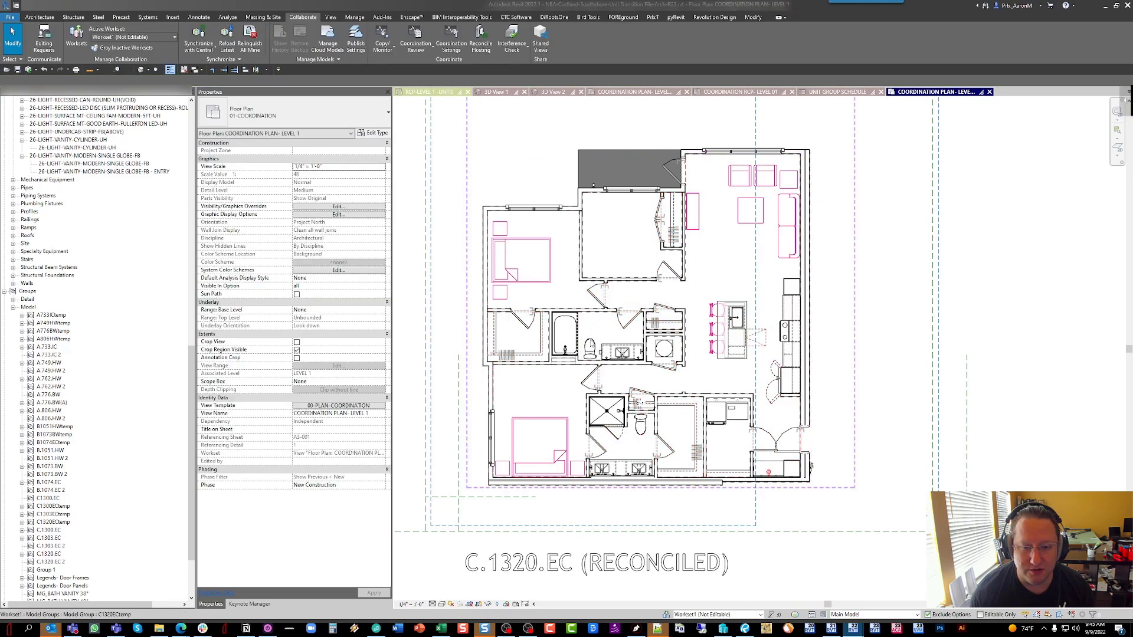
pyautogui.press('Escape')
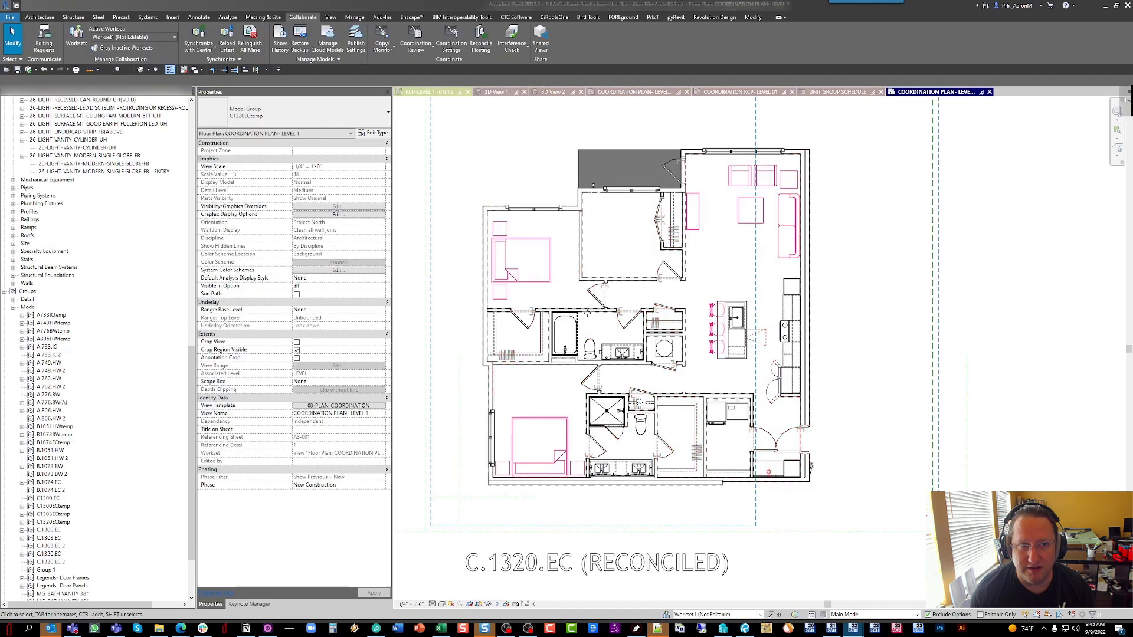
# Inspect the extent of the C1320ECtemp group within the C.1320.EC (RECONCILED) unit cell
pyautogui.scroll(-3, 581, 283)
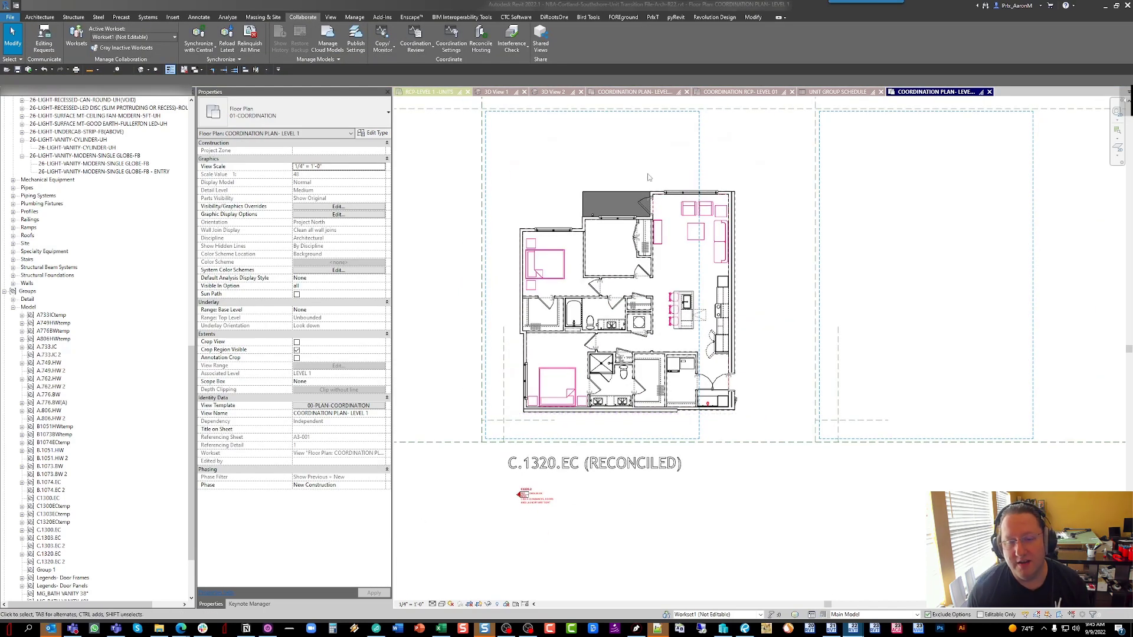
pyautogui.click(653, 194)
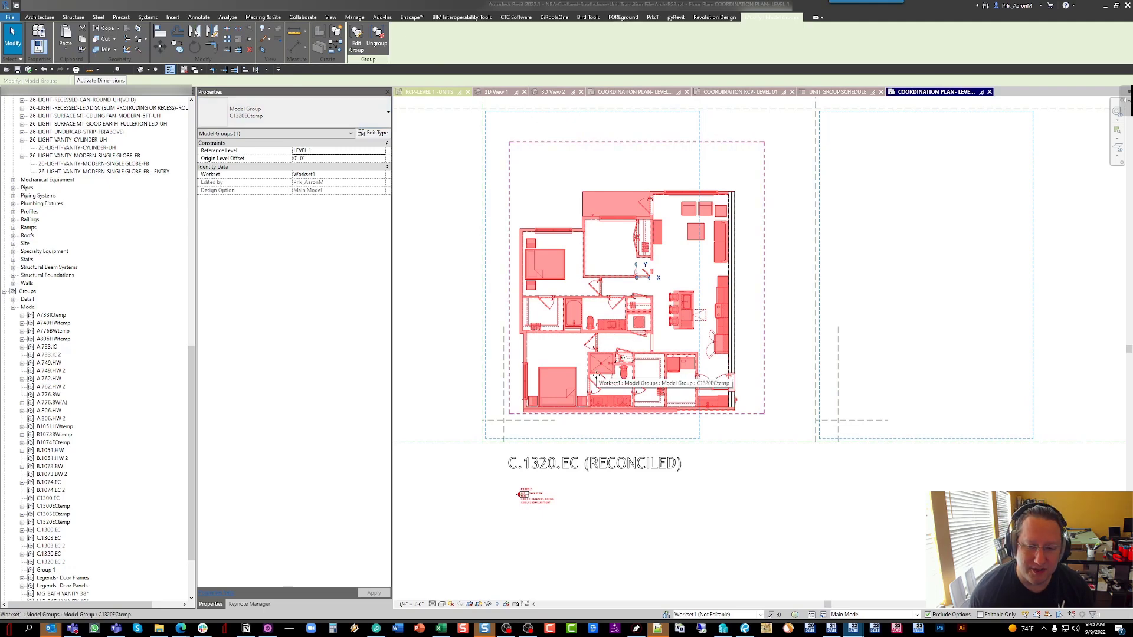
pyautogui.press('Escape')
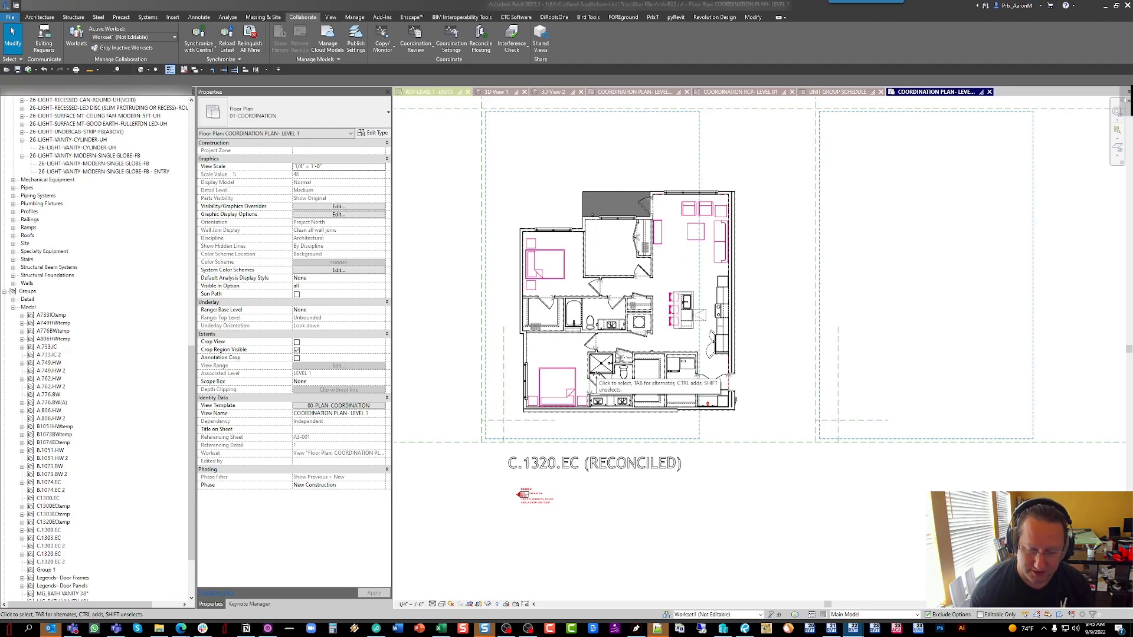
pyautogui.scroll(2, 609, 280)
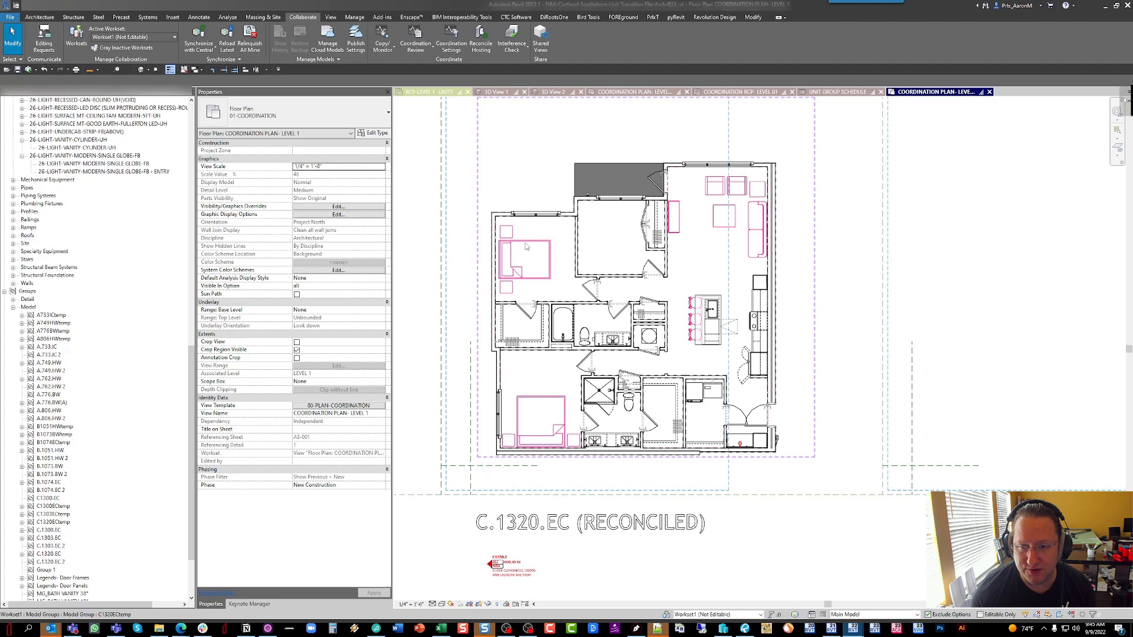
pyautogui.scroll(-2, 561, 248)
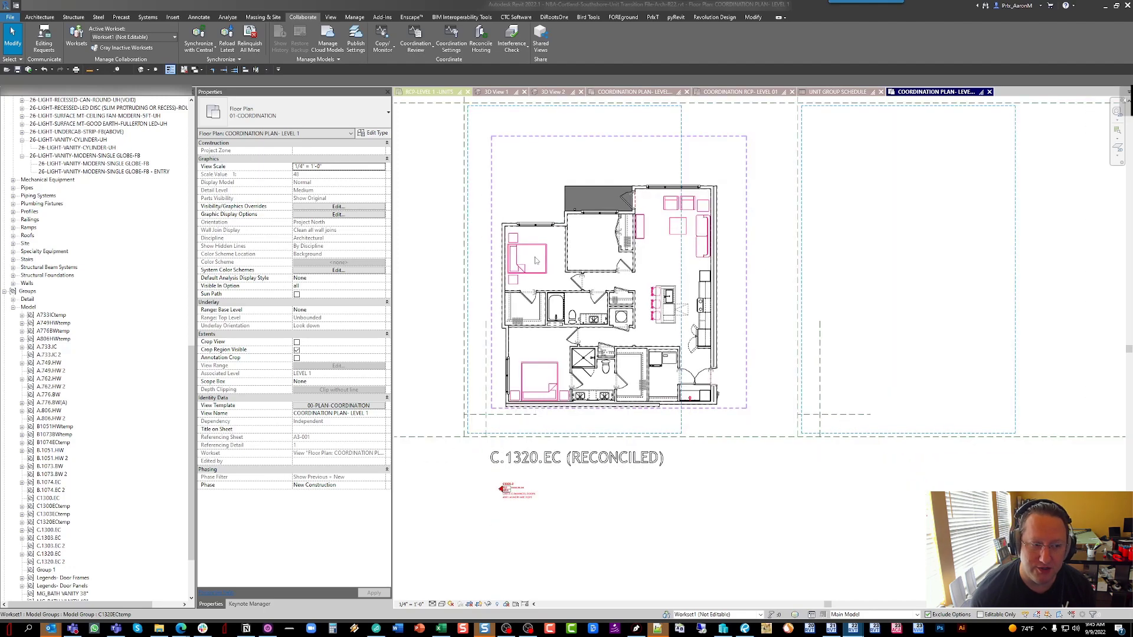
pyautogui.click(587, 233)
pyautogui.click(736, 225)
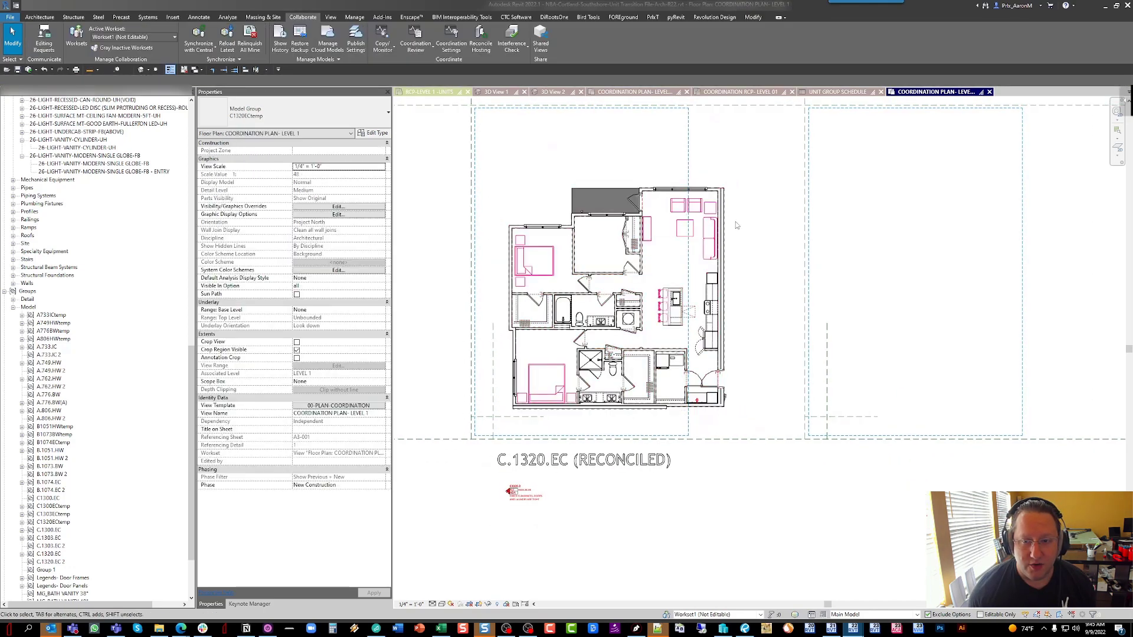
# Open the C1320ECtemp group for editing and try to add the demising wall beside the kitchen to it
pyautogui.click(656, 185)
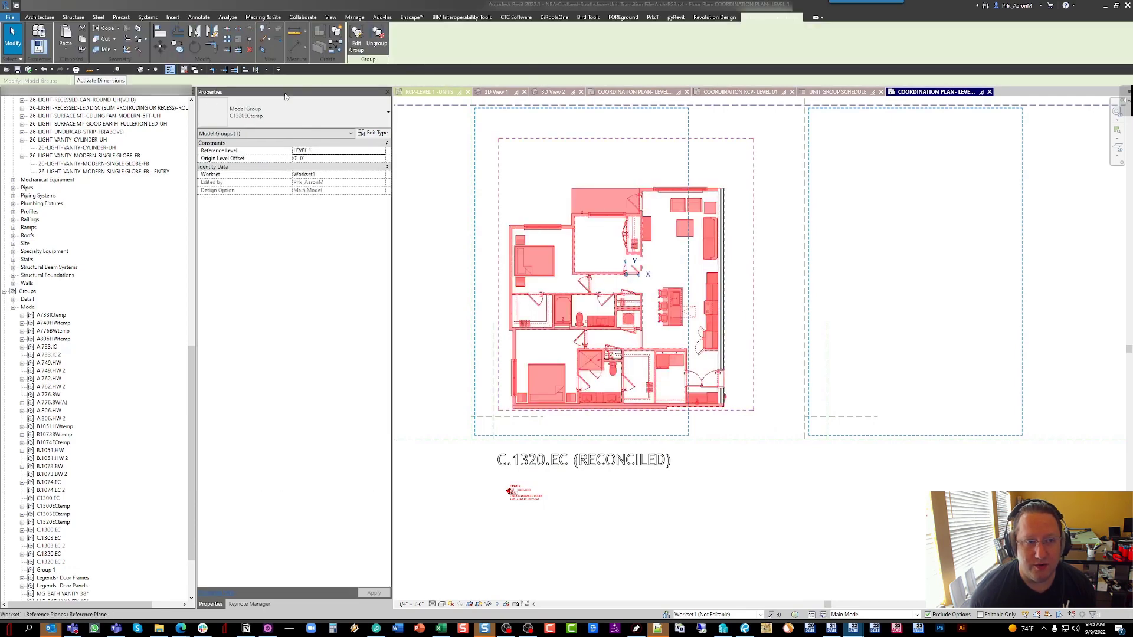
pyautogui.click(356, 38)
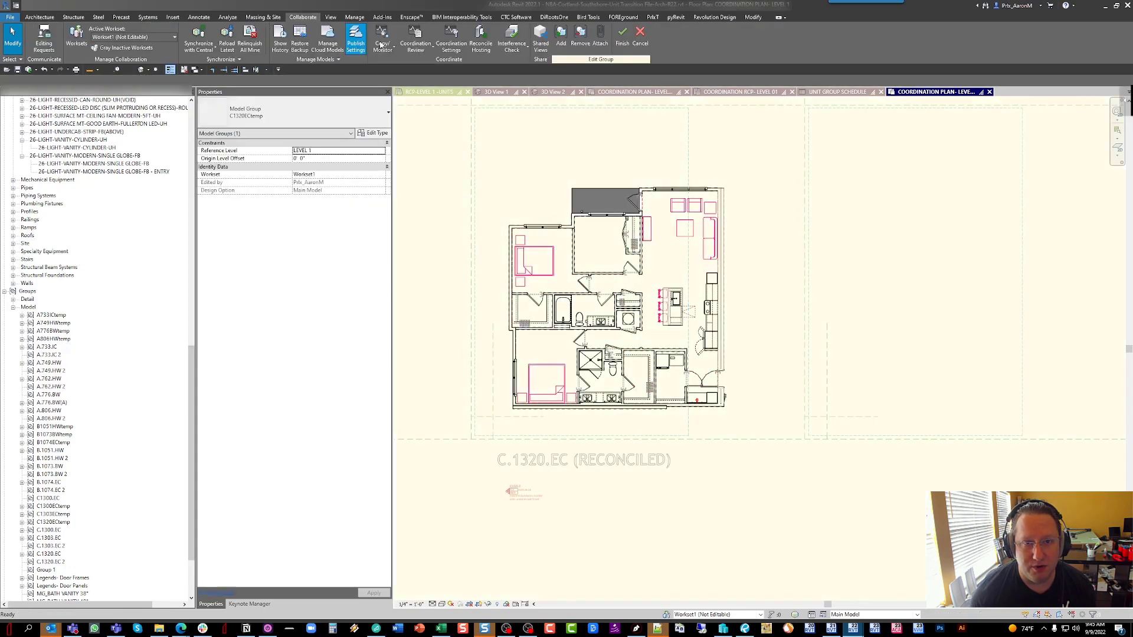
pyautogui.click(561, 36)
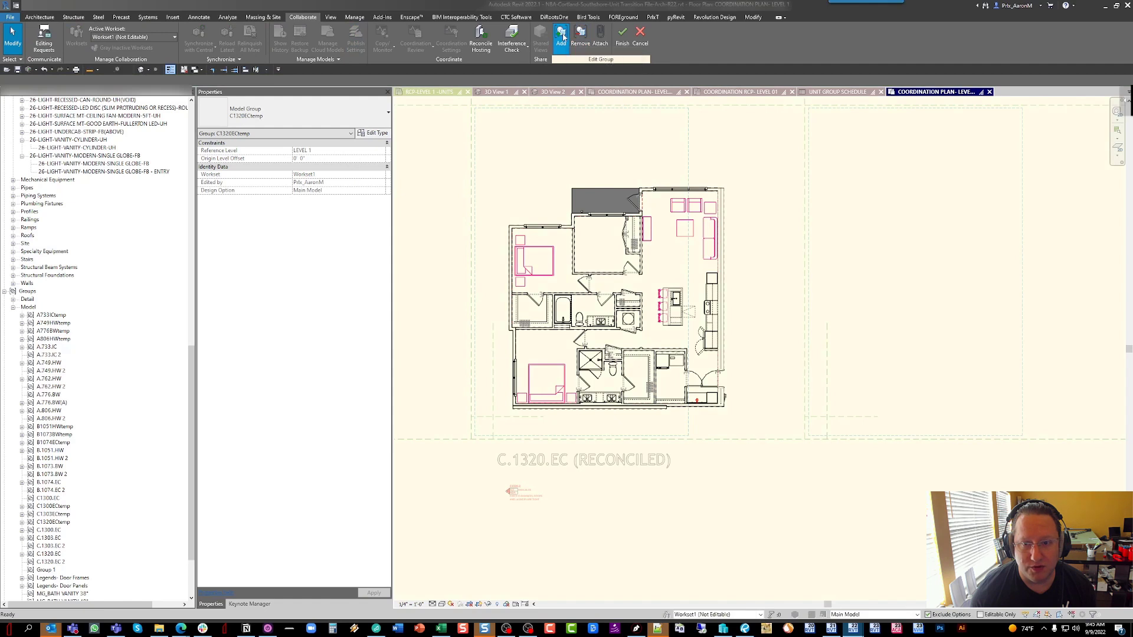
pyautogui.click(722, 253)
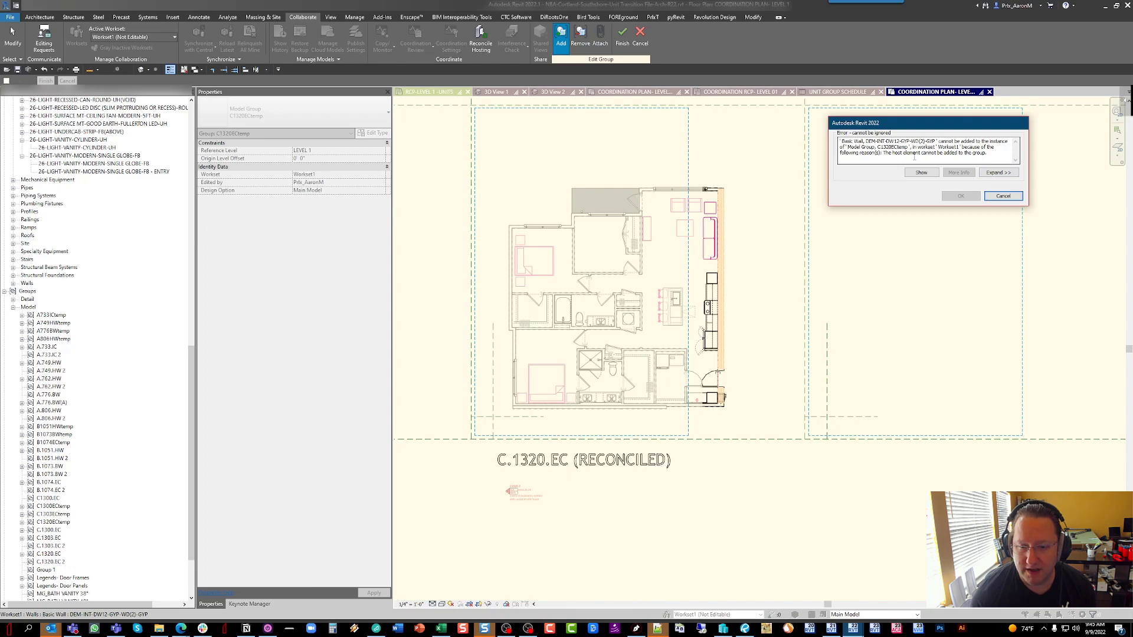
pyautogui.click(1003, 195)
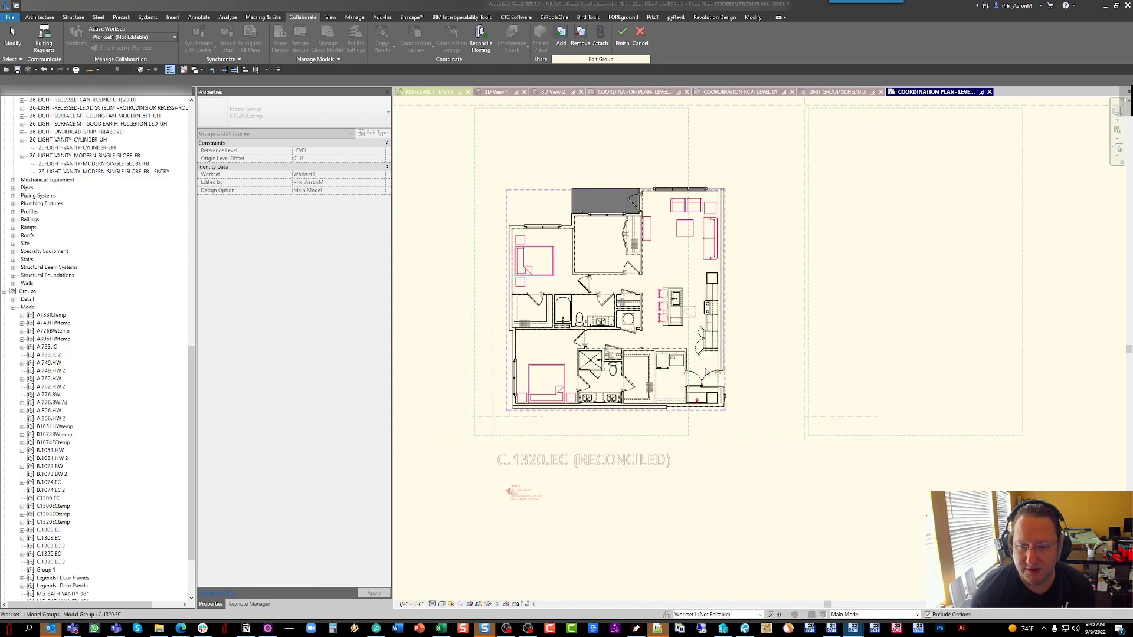
# Inspect the nested C.1320.EC group and the trash access door hosted in the demising wall near the unit entry
pyautogui.click(708, 391)
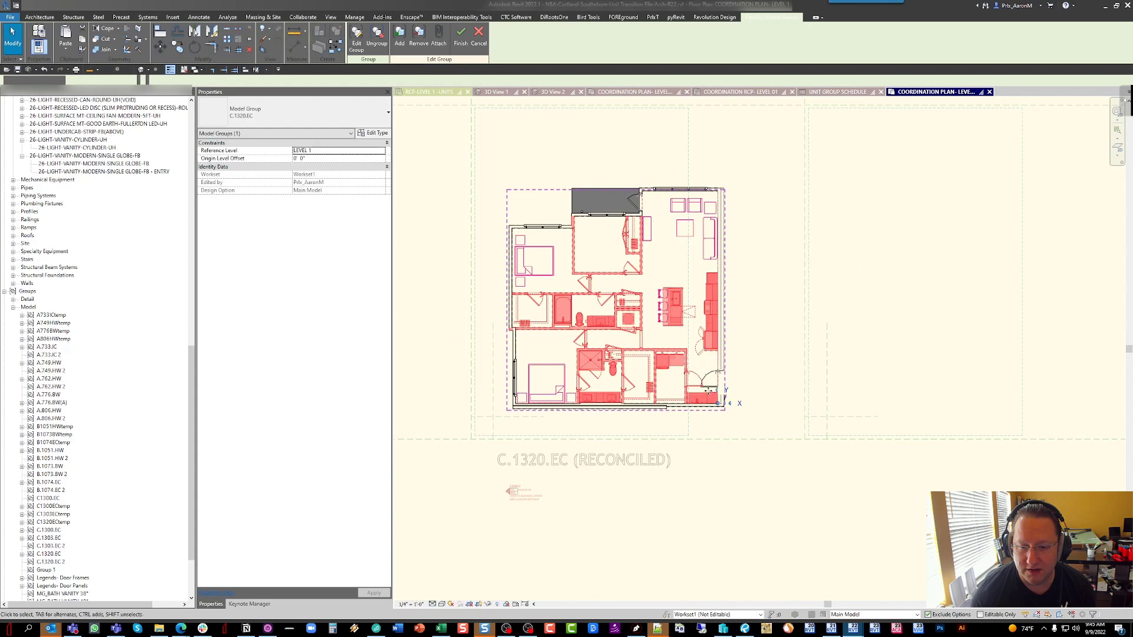
pyautogui.press('Escape')
pyautogui.scroll(3, 708, 391)
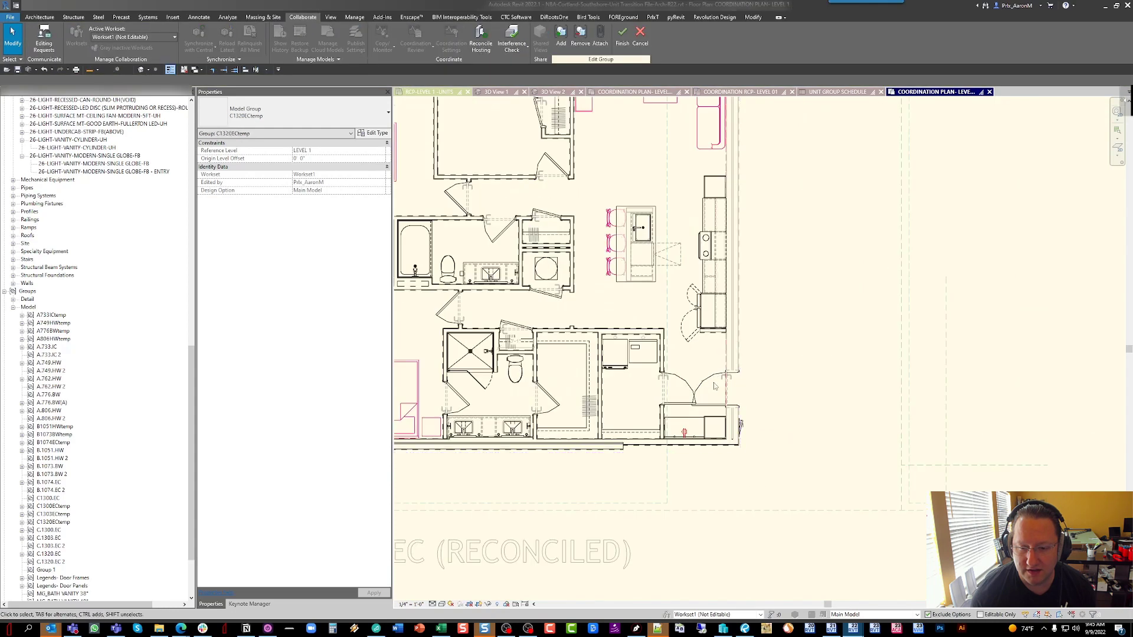
pyautogui.click(748, 429)
pyautogui.press('Escape')
pyautogui.moveTo(748, 430); pyautogui.dragTo(722, 424, button='middle')
pyautogui.scroll(-3, 706, 320)
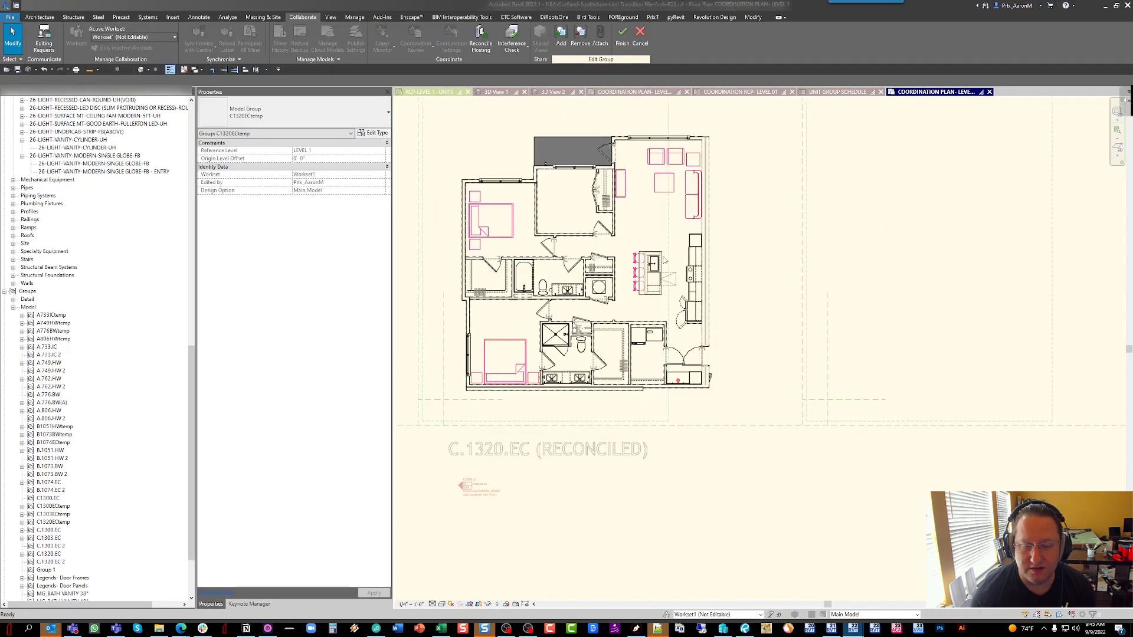
# Check in add mode for unit elements left outside the C1320ECtemp group, and finish editing the group
pyautogui.moveTo(664, 259); pyautogui.dragTo(696, 294, button='middle')
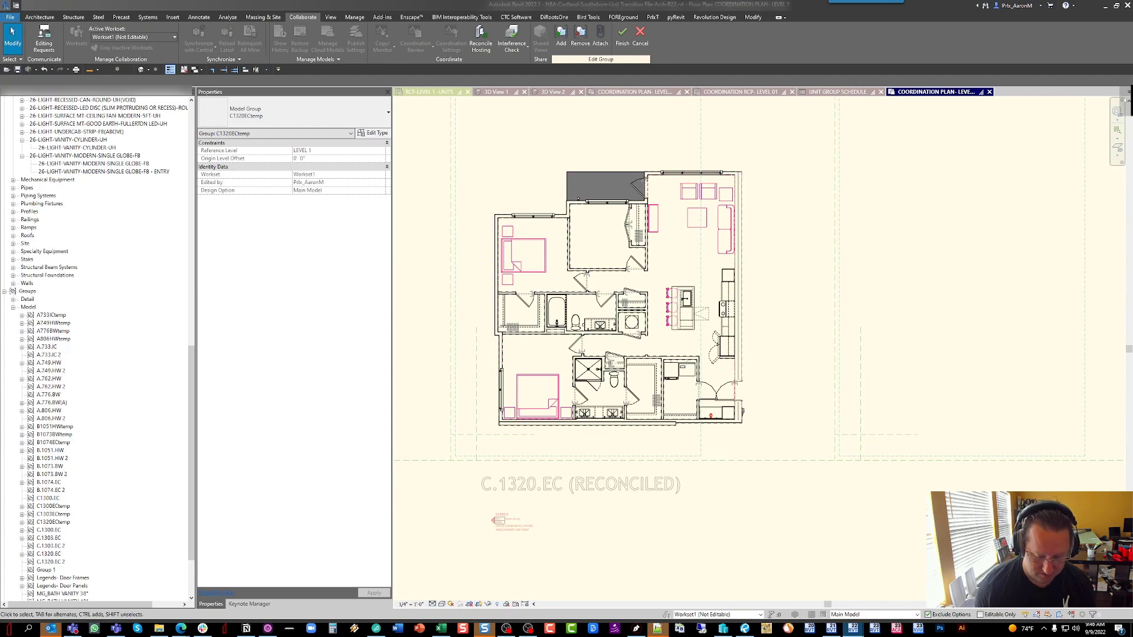
pyautogui.press('a')
pyautogui.press('p')
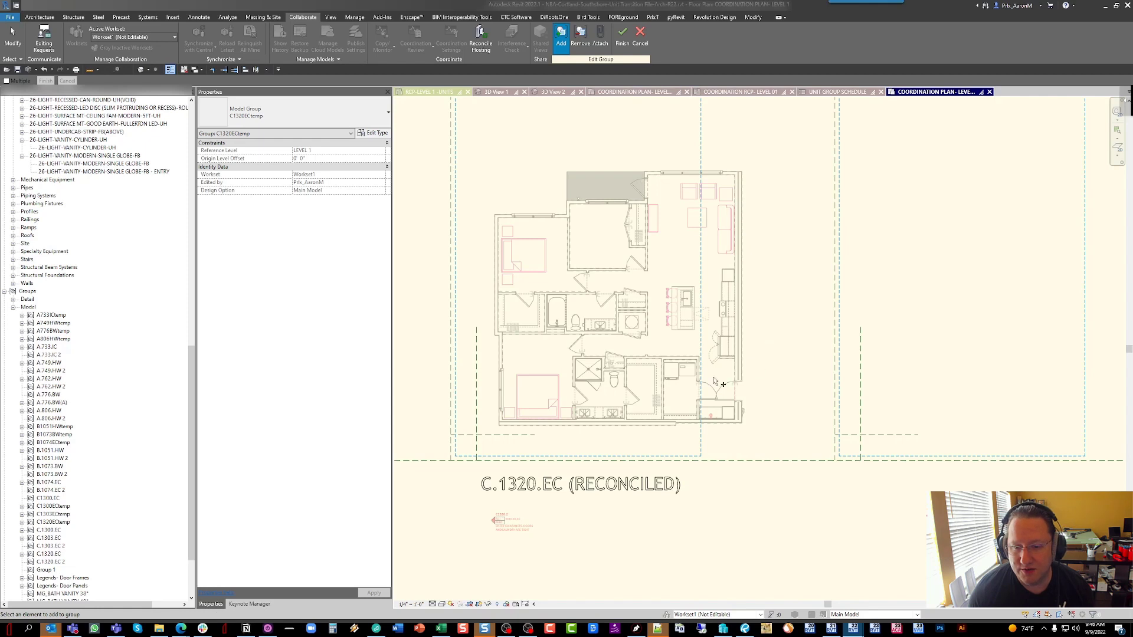
pyautogui.press('Escape')
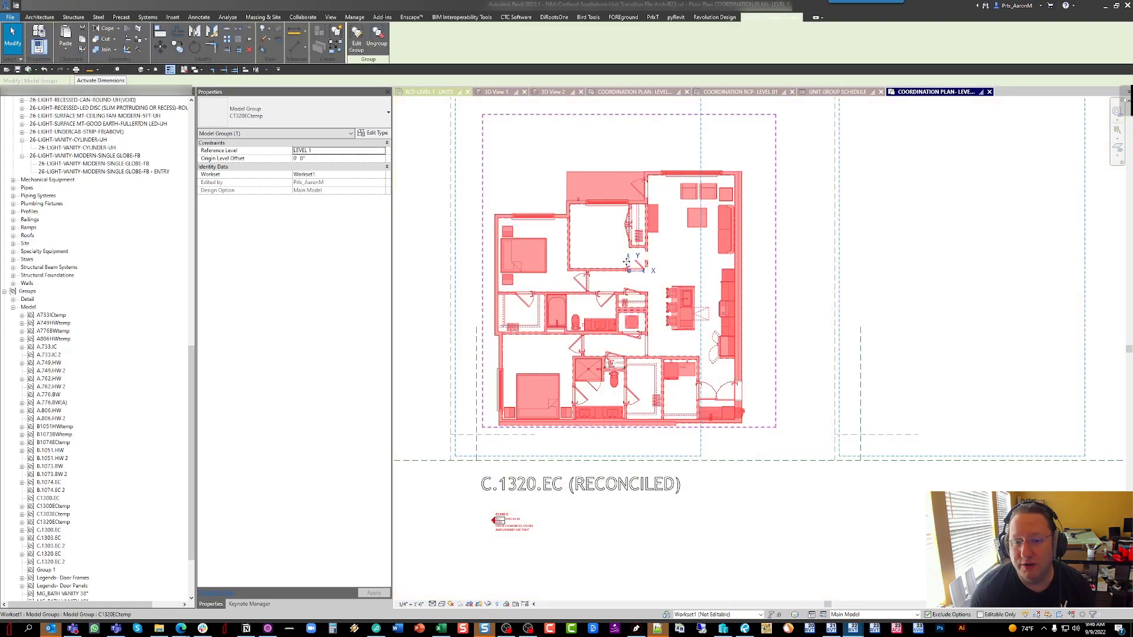
# Inspect which elements belong to the nested C.1320.EC group inside the reconciled unit
pyautogui.press('Escape')
pyautogui.press('Tab')
pyautogui.click(647, 245)
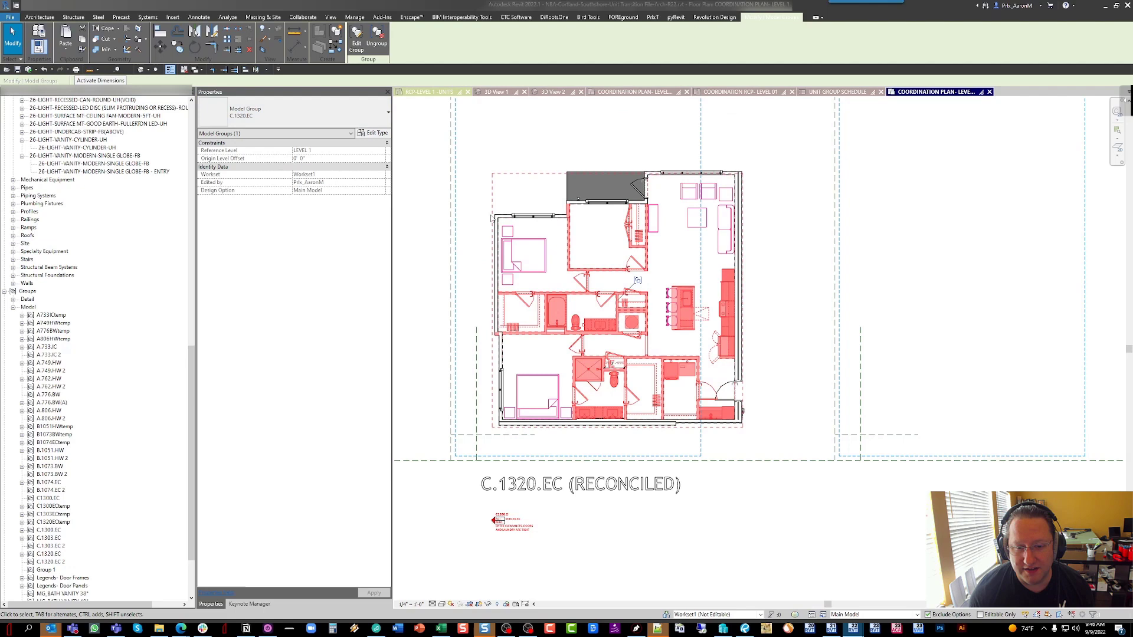
pyautogui.press('Escape')
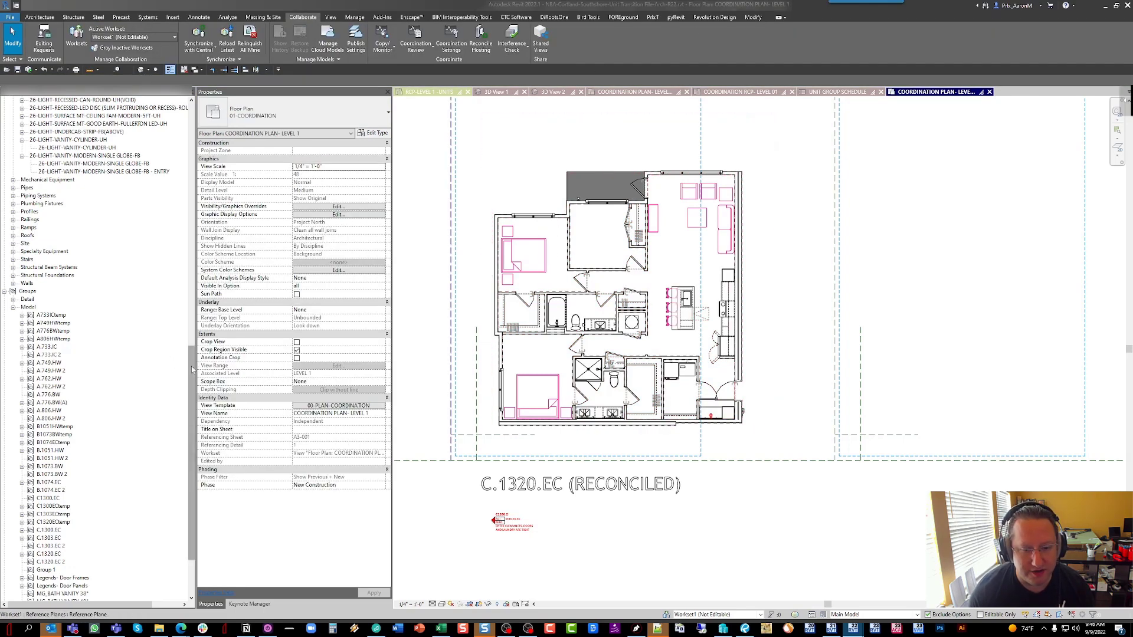
# Save the C1320ECtemp model group to the _BIM folder under its group name, replacing the existing C1320ECtemp.rvt file
pyautogui.moveTo(191, 367); pyautogui.dragTo(191, 405)
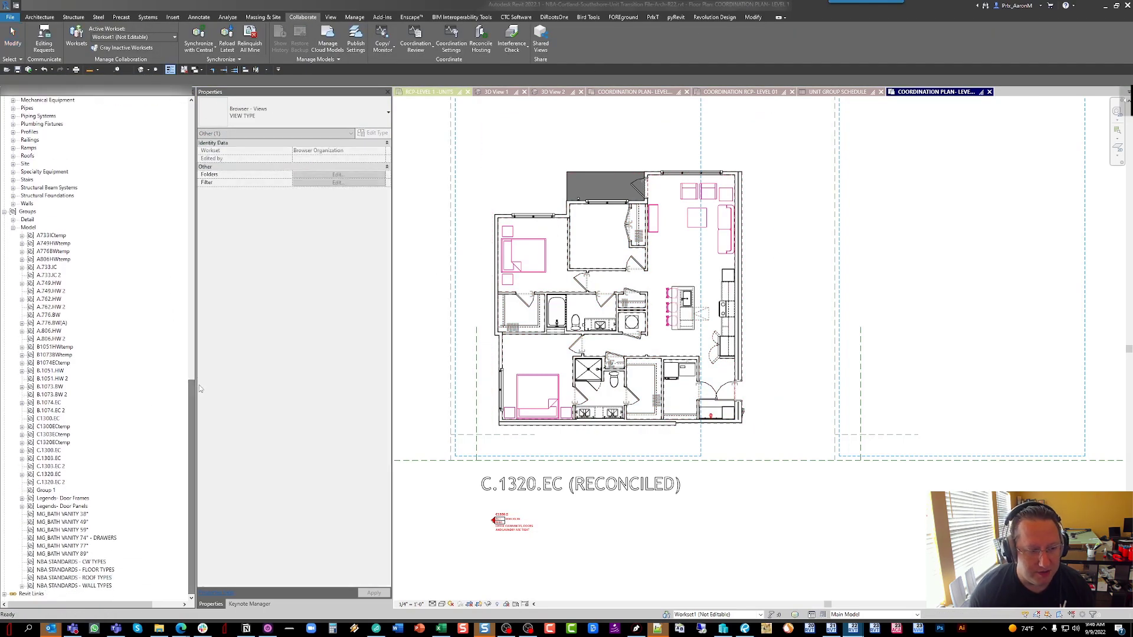
pyautogui.click(60, 443)
pyautogui.rightClick(59, 443)
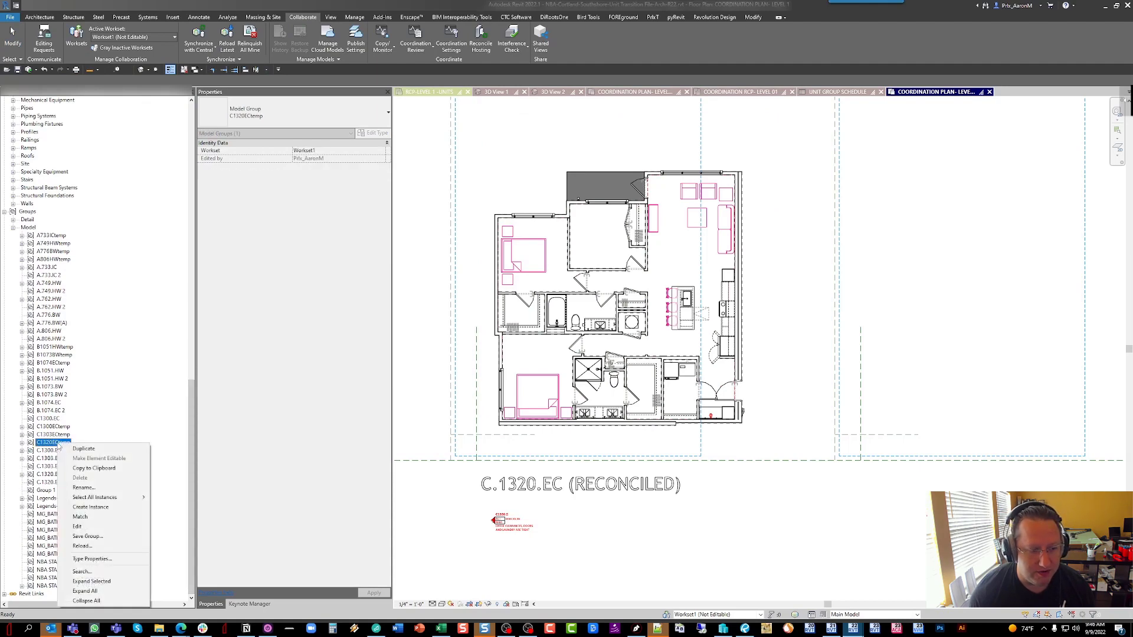
pyautogui.click(87, 536)
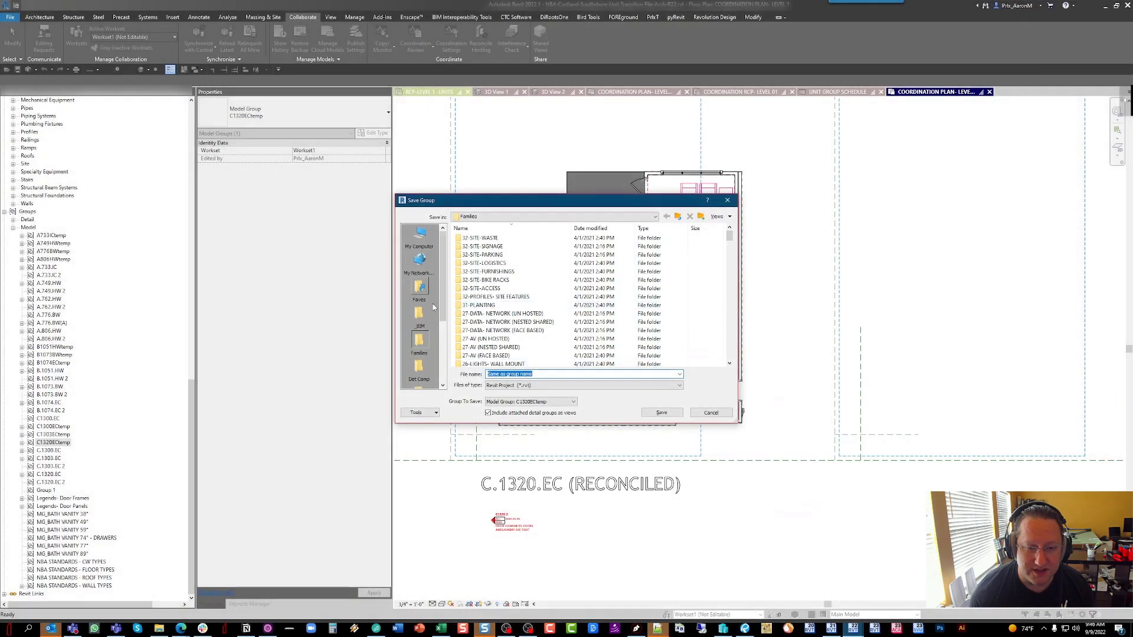
pyautogui.click(419, 317)
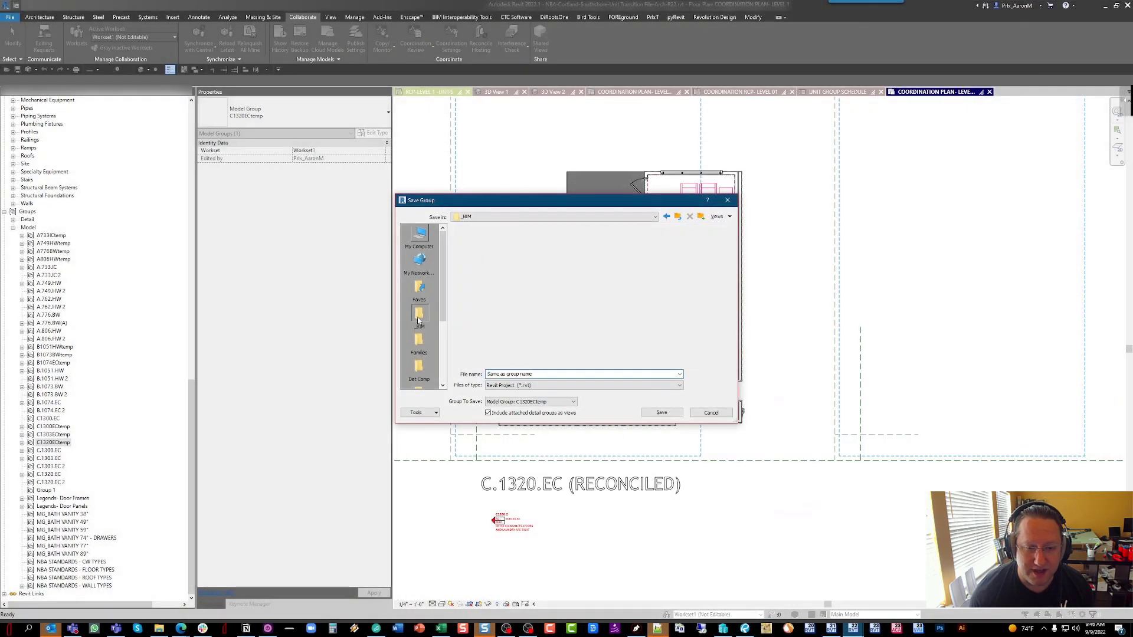
pyautogui.click(661, 413)
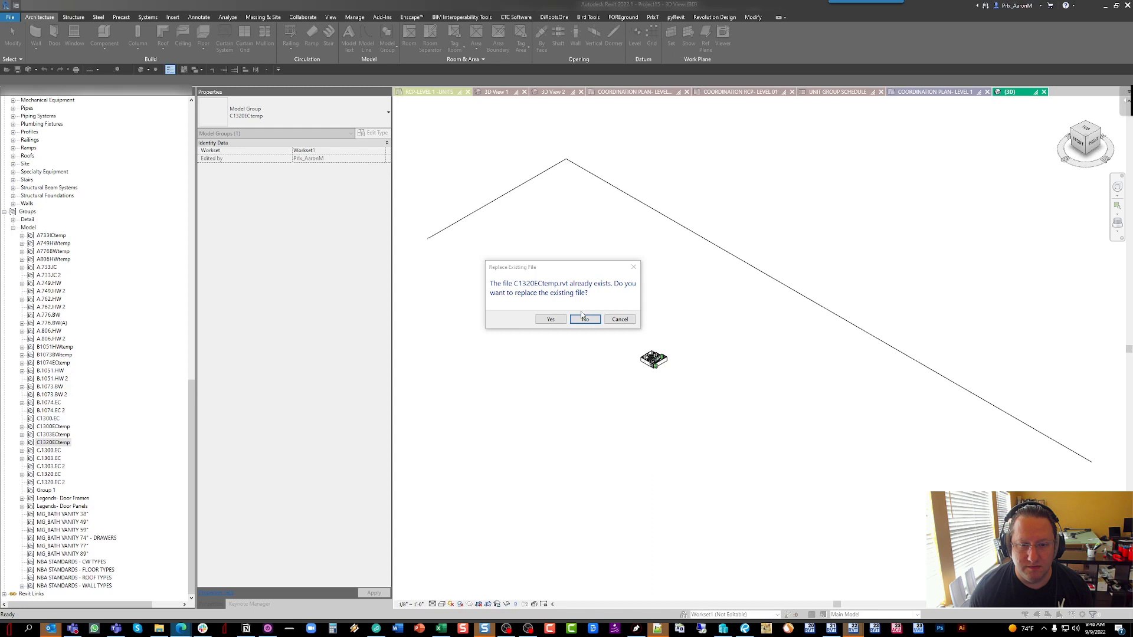
pyautogui.click(552, 320)
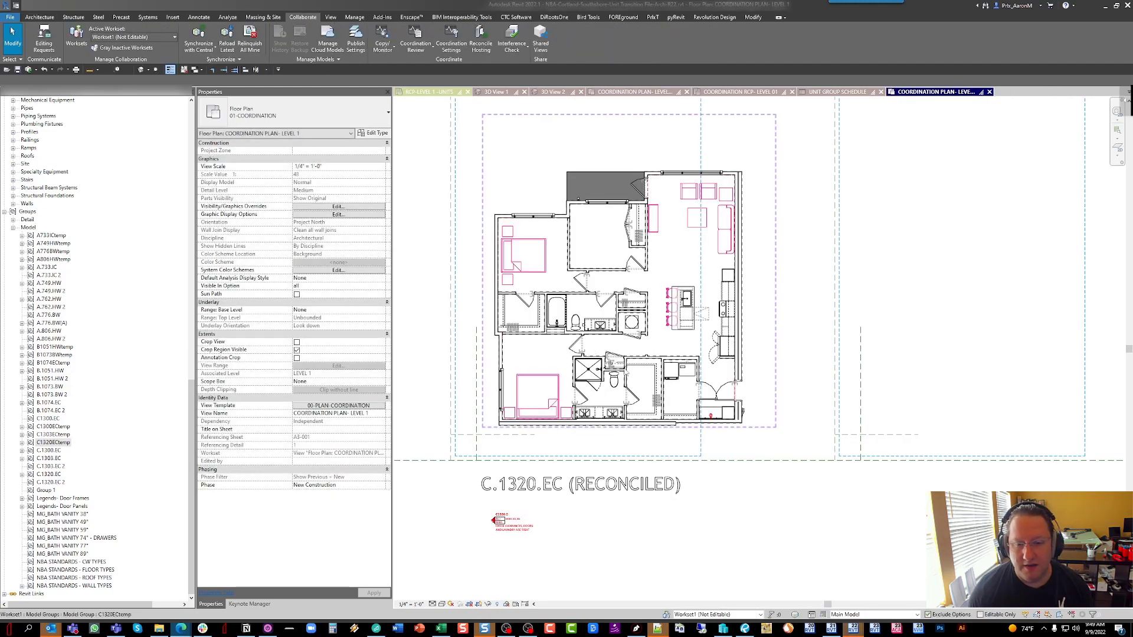
# Open the C1320ECtemp group for editing, inspect the nested C.1320.EC group's origin near the unit entry, and cancel the edit
pyautogui.click(639, 364)
pyautogui.press('Escape')
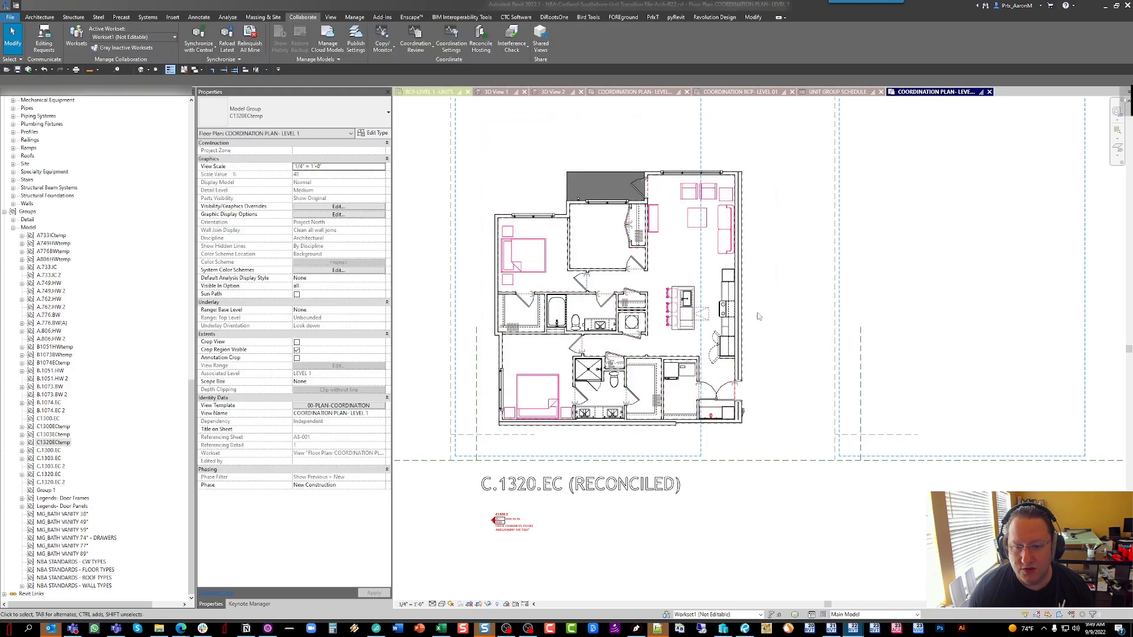
pyautogui.click(734, 311)
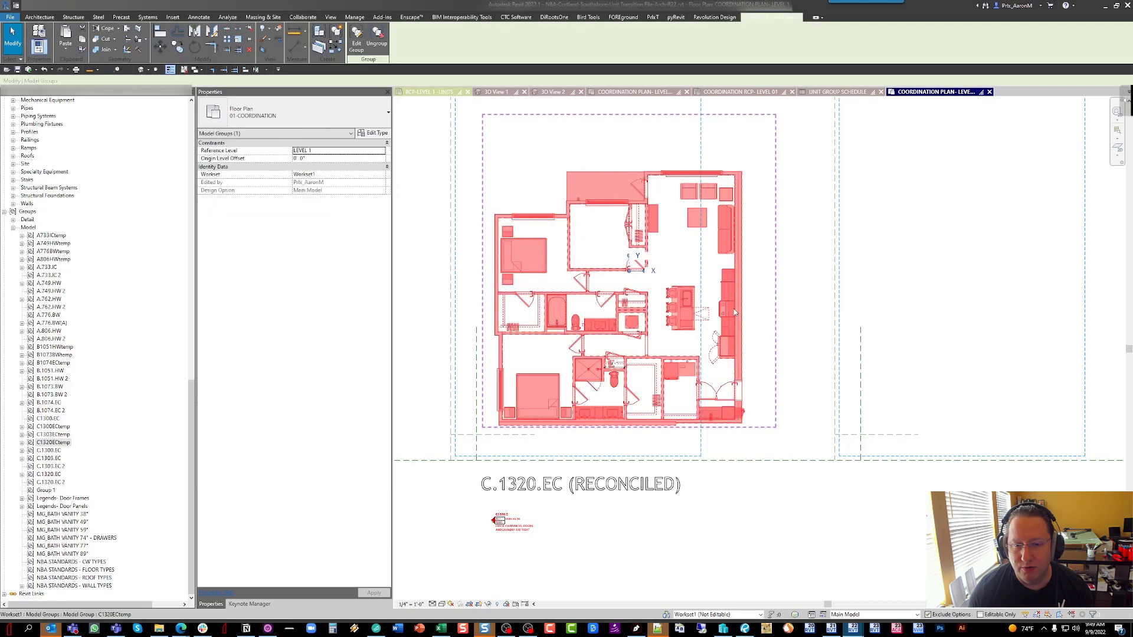
pyautogui.click(357, 37)
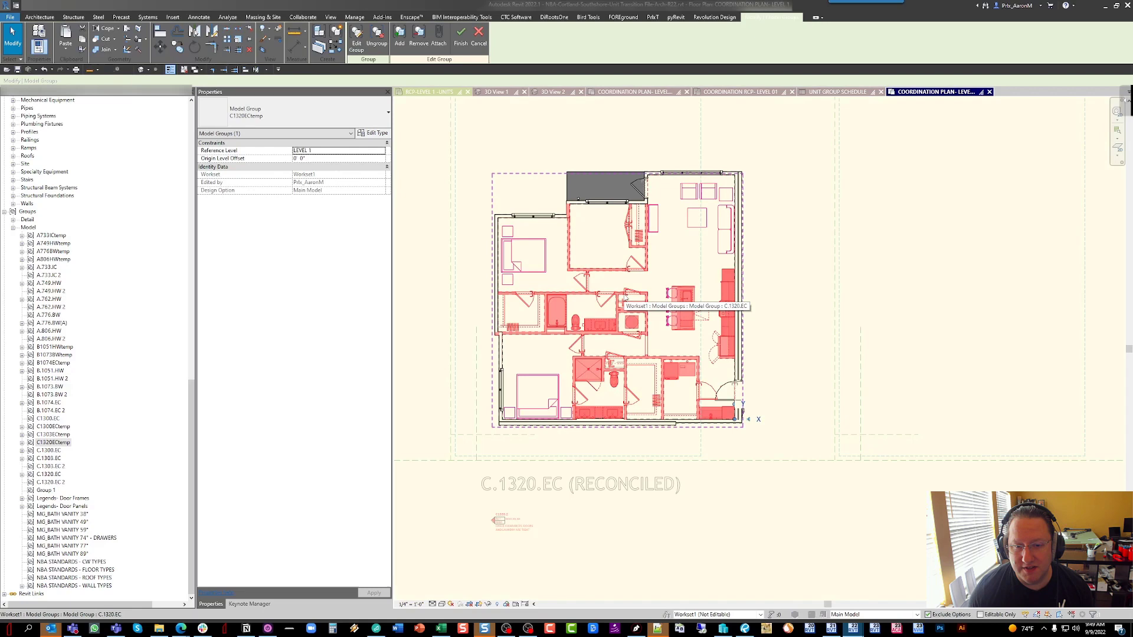
pyautogui.scroll(4, 739, 423)
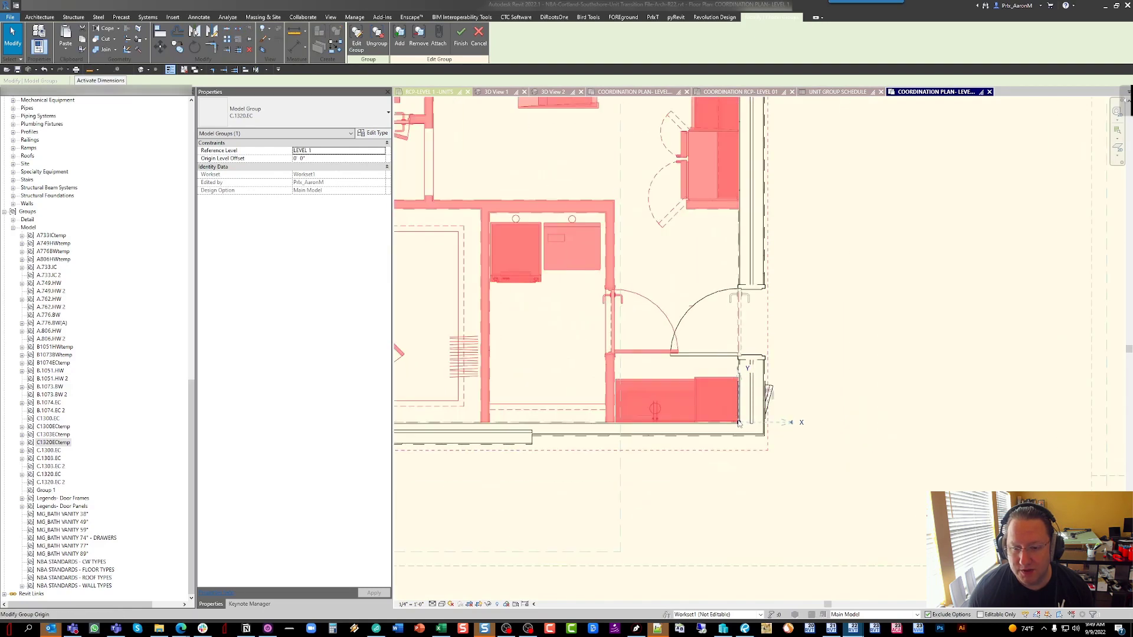
pyautogui.scroll(3, 739, 424)
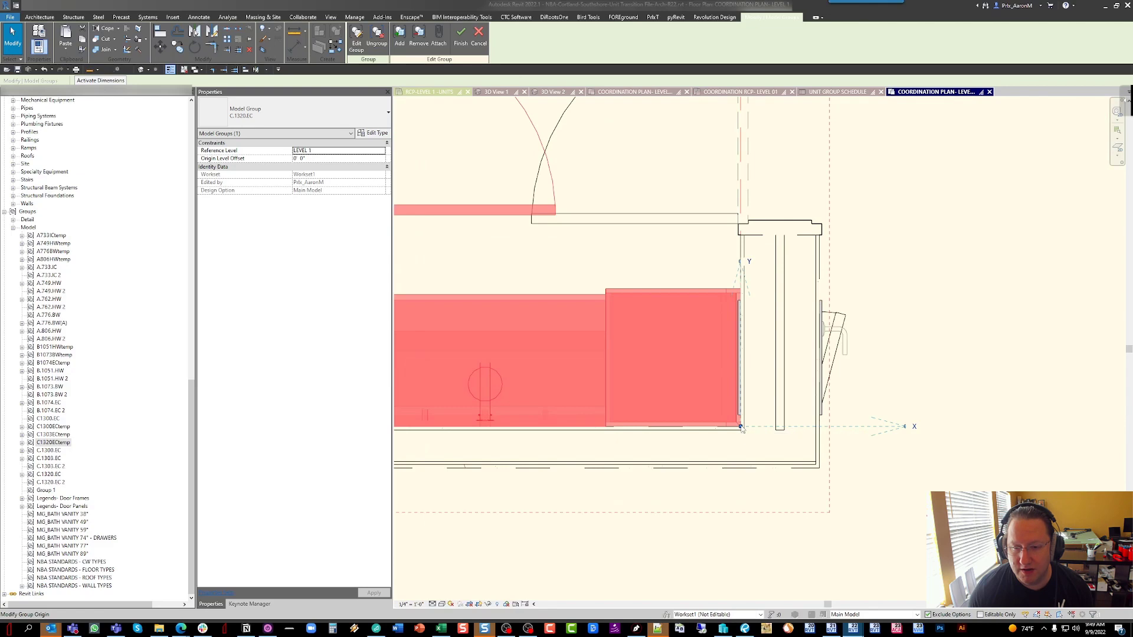
pyautogui.scroll(-3, 741, 427)
pyautogui.scroll(-3, 738, 348)
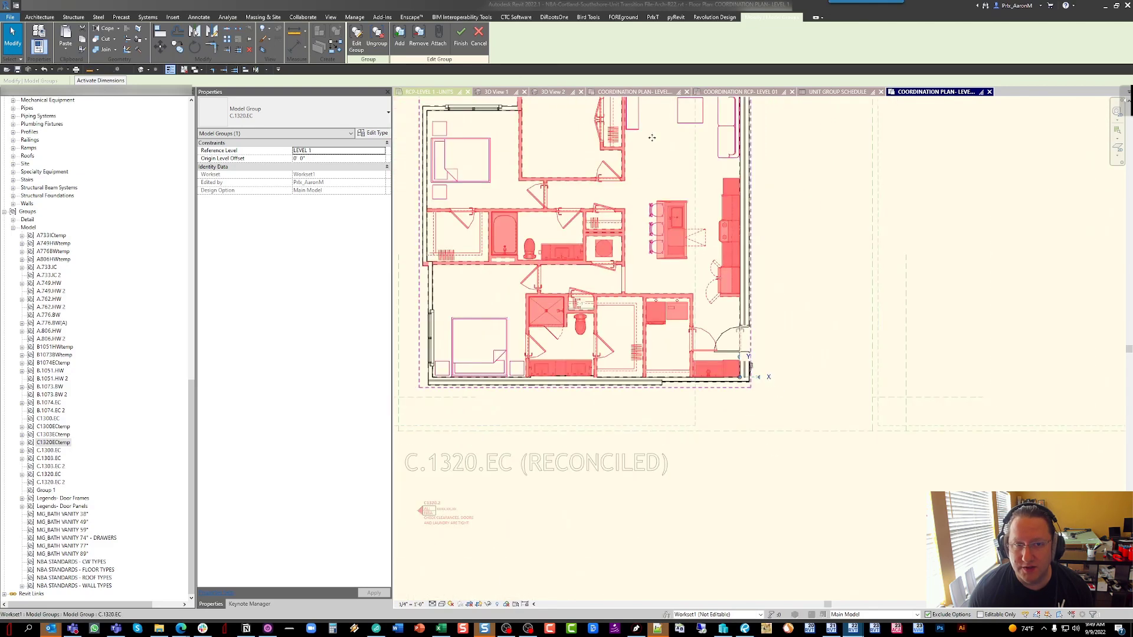
pyautogui.click(484, 39)
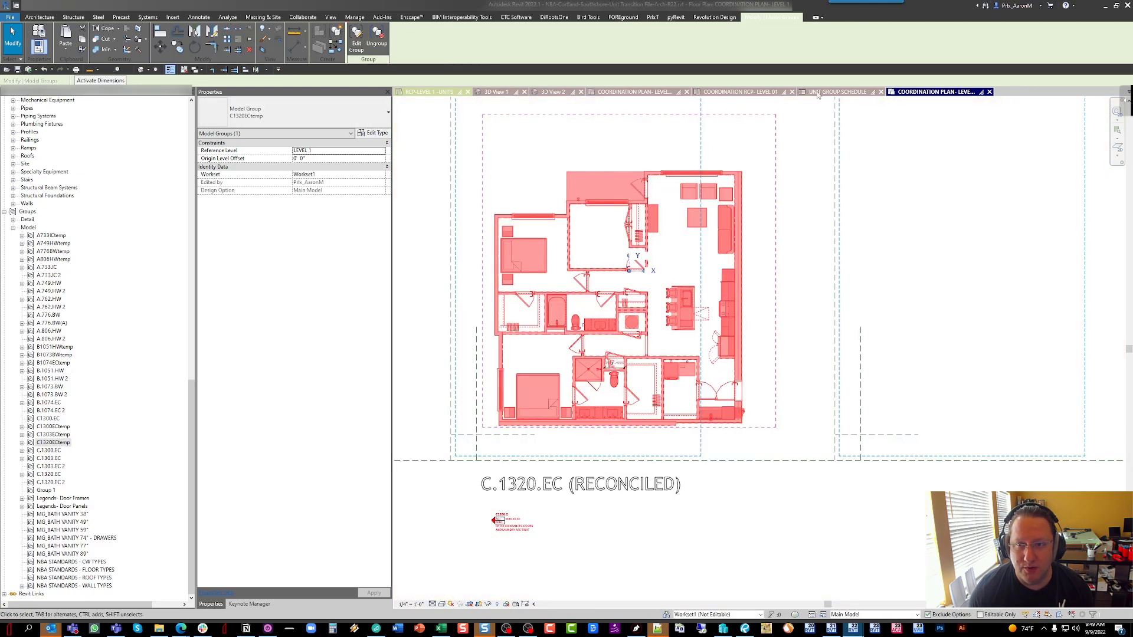
# Switch to the COORDINATION PLAN- LEVEL 01 (UNITS) view of the Arch model and bring up its C.1320.EC (RECONCILED) cell
pyautogui.click(657, 92)
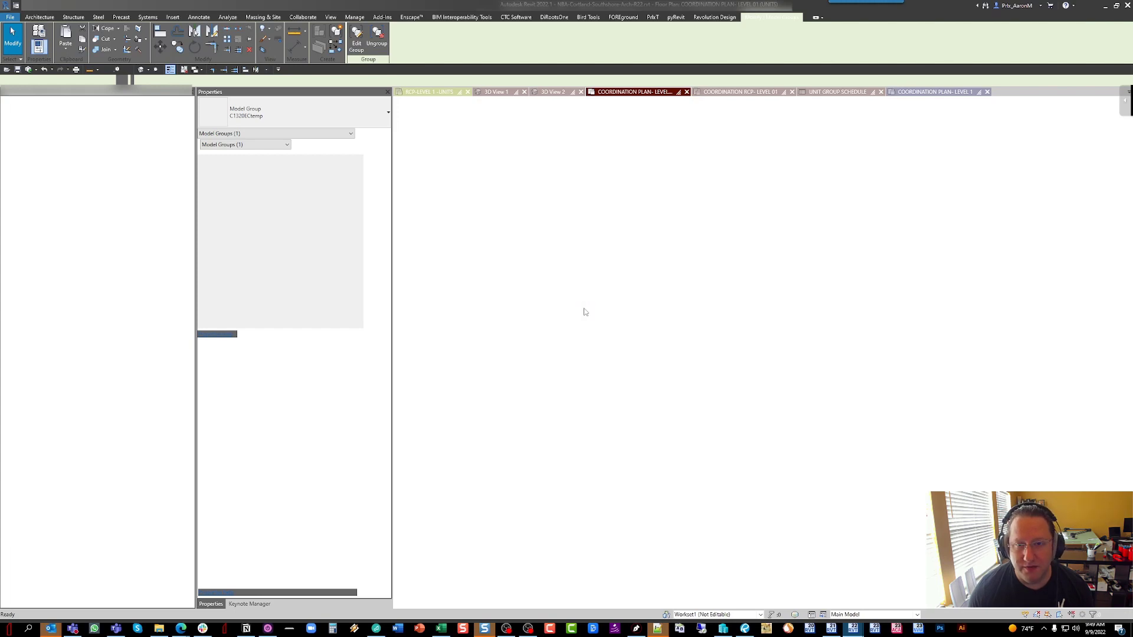
pyautogui.moveTo(681, 398); pyautogui.dragTo(604, 349, button='middle')
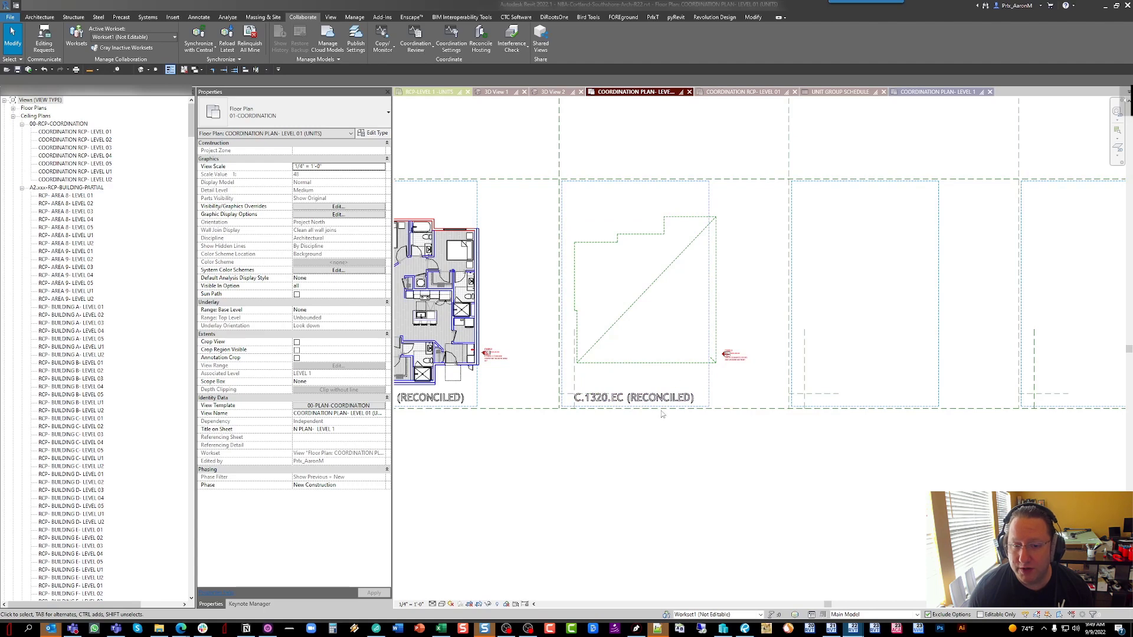
pyautogui.moveTo(619, 370); pyautogui.dragTo(685, 361, button='middle')
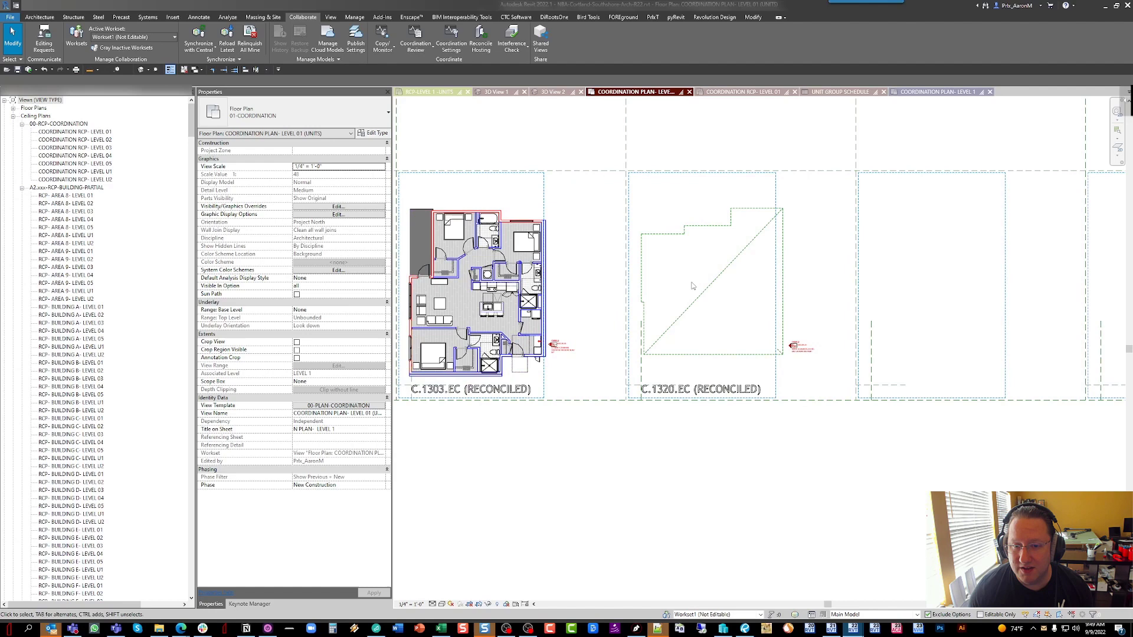
pyautogui.moveTo(718, 302); pyautogui.dragTo(648, 298, button='middle')
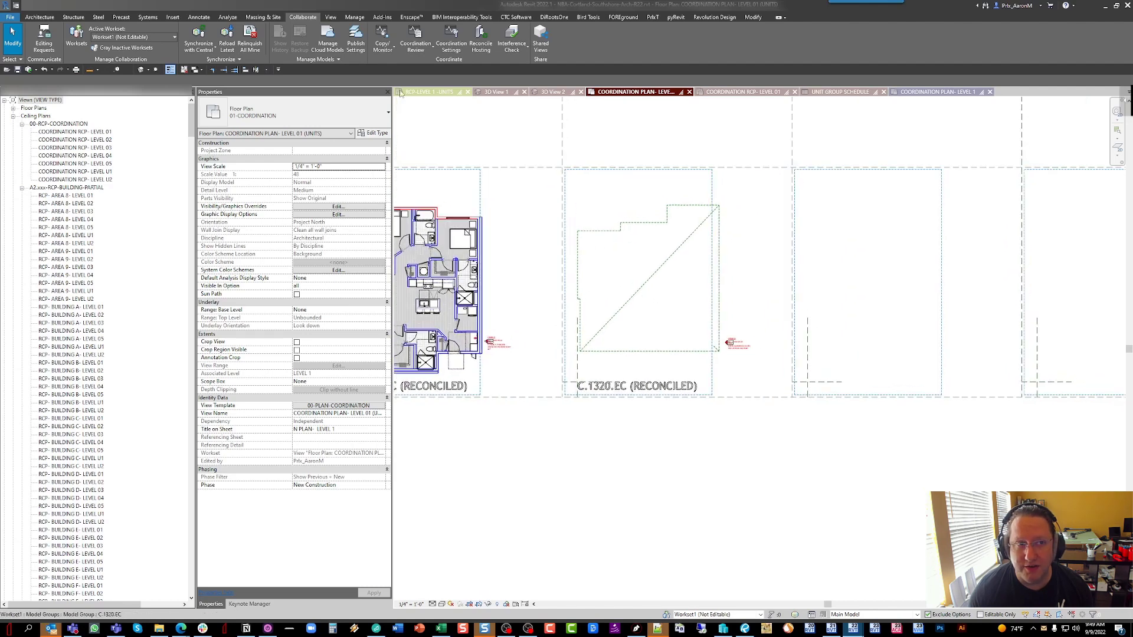
pyautogui.click(173, 17)
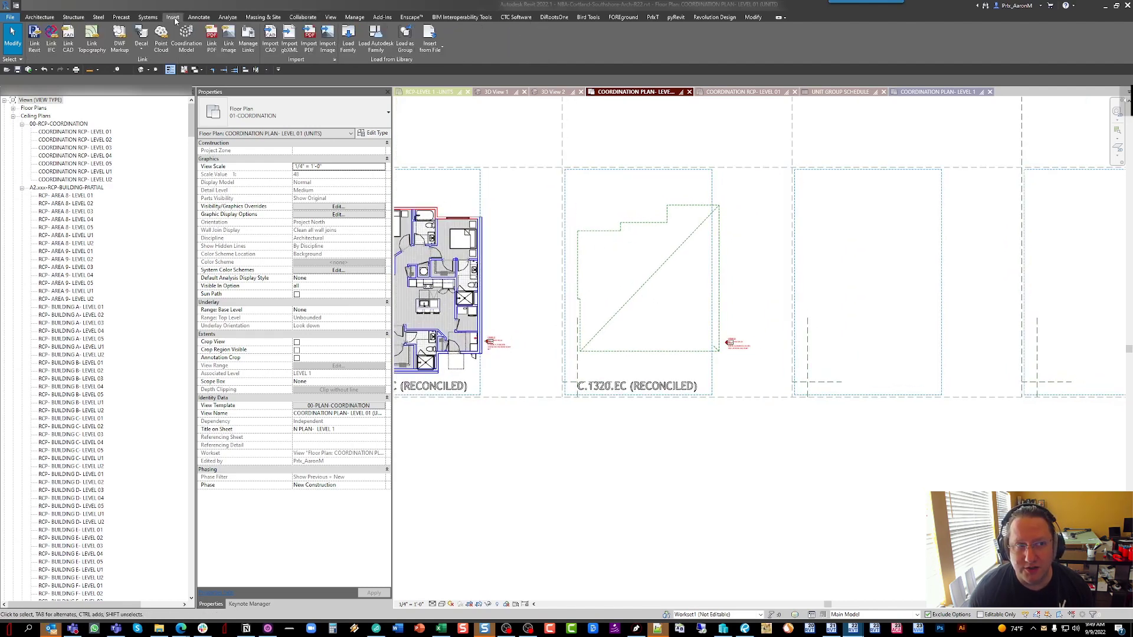
pyautogui.click(405, 38)
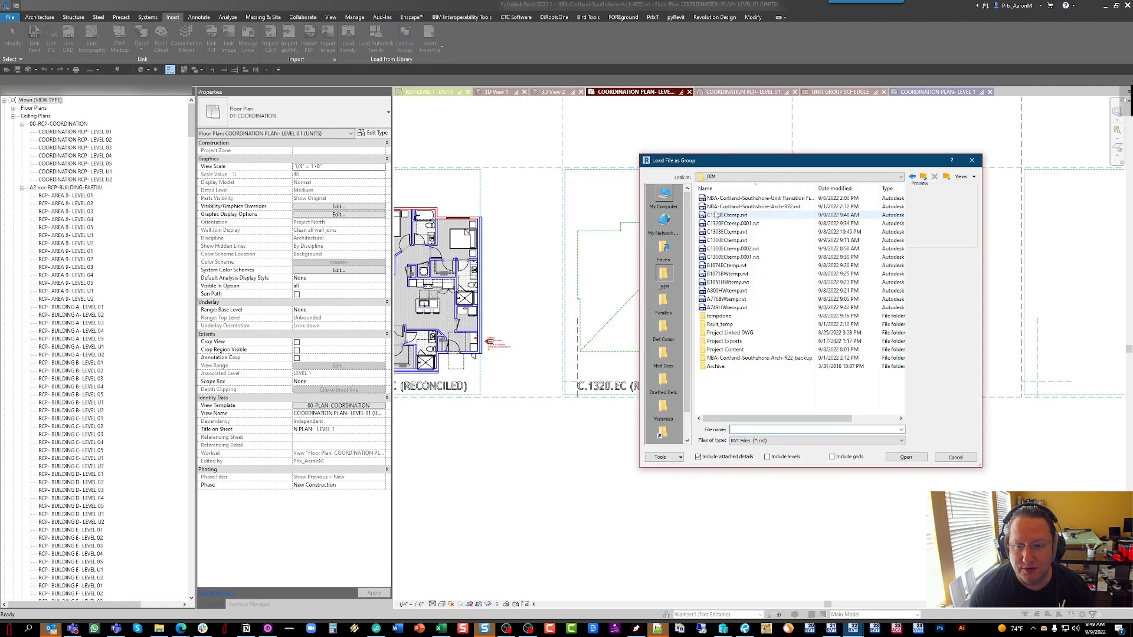
pyautogui.click(731, 215)
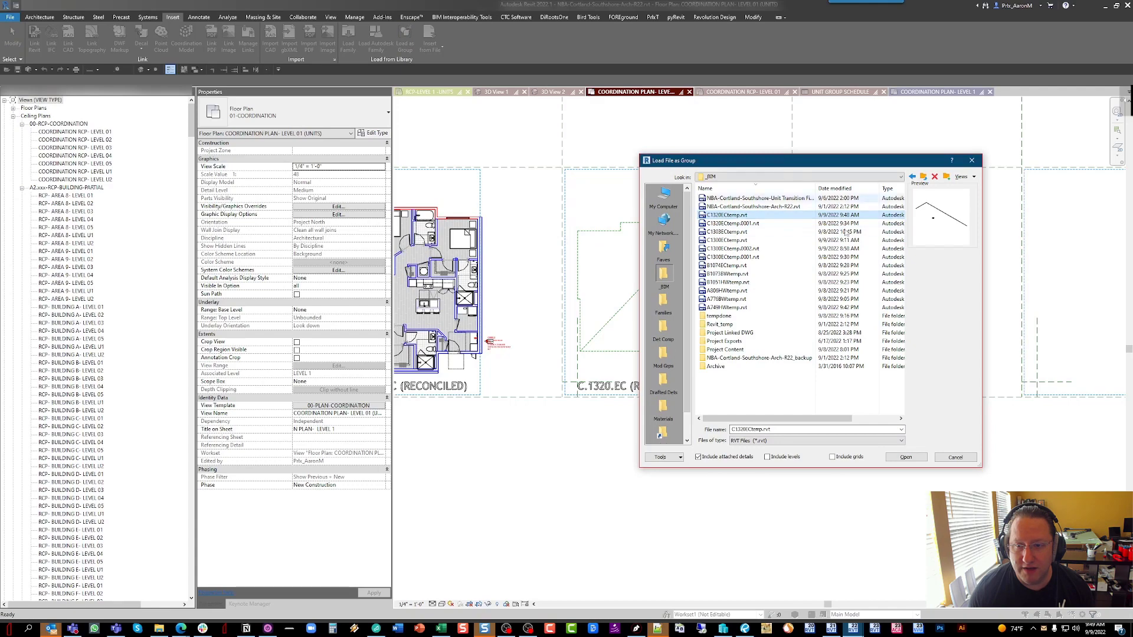
pyautogui.moveTo(829, 160); pyautogui.dragTo(678, 143)
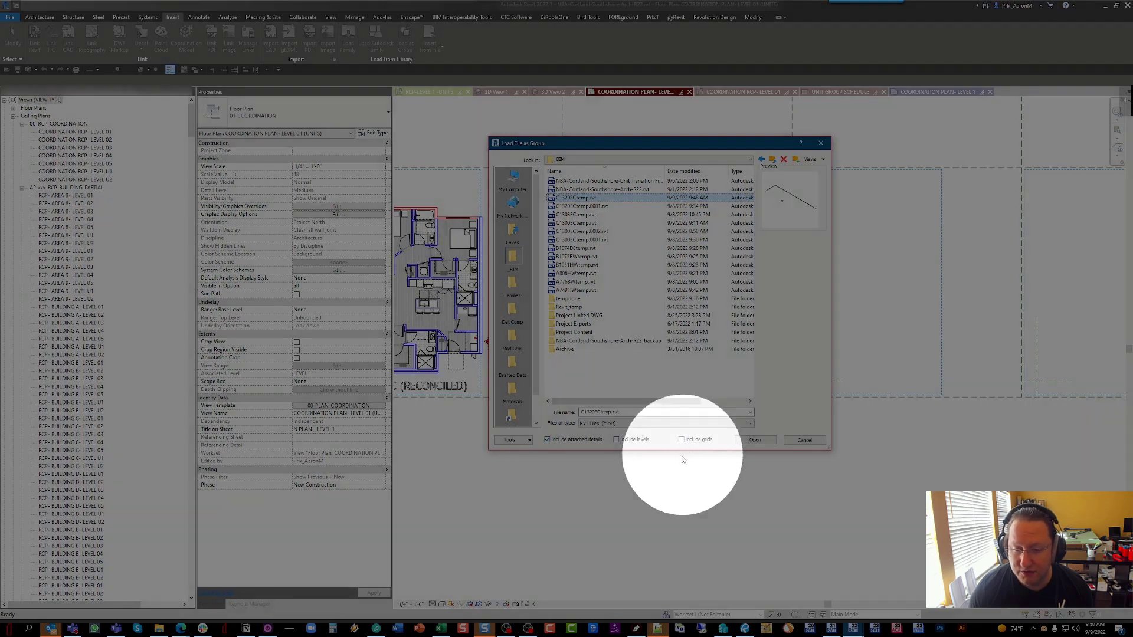
pyautogui.press('Escape')
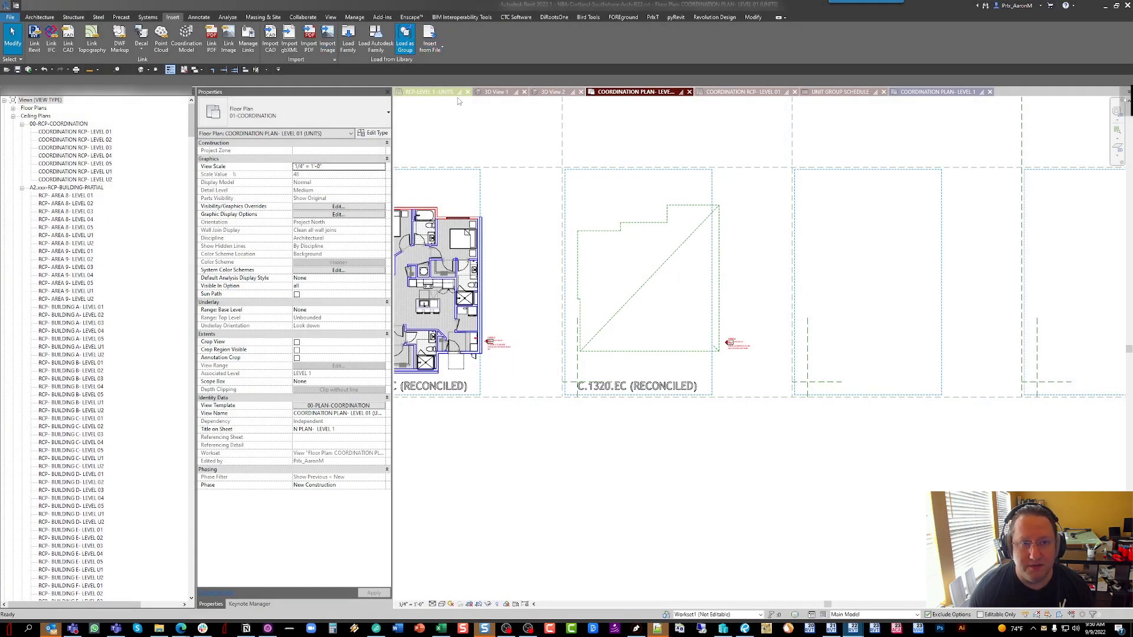
# Load C1320ECtemp.rvt from the _BIM folder as a group with attached details, accepting its large size and the project's duplicate types
pyautogui.press('Return')
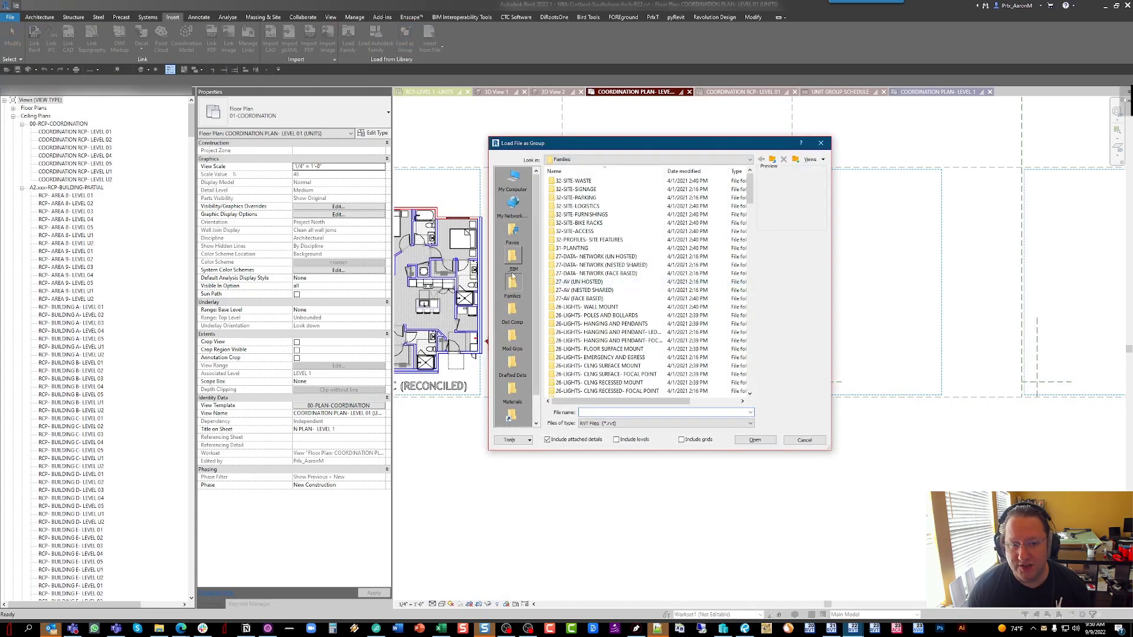
pyautogui.click(513, 275)
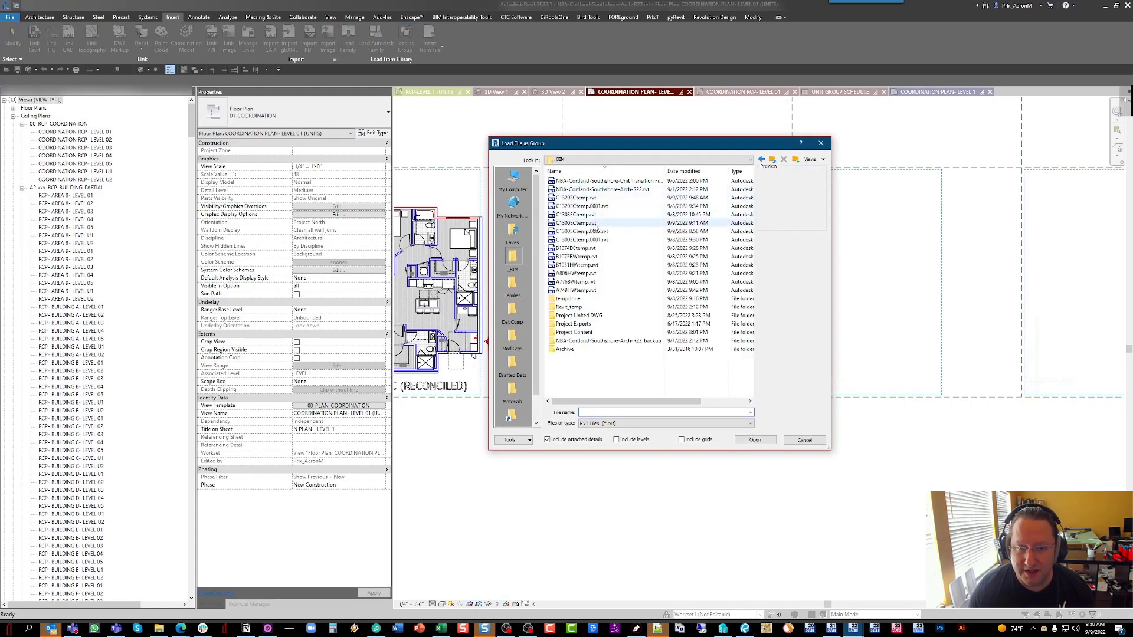
pyautogui.click(575, 198)
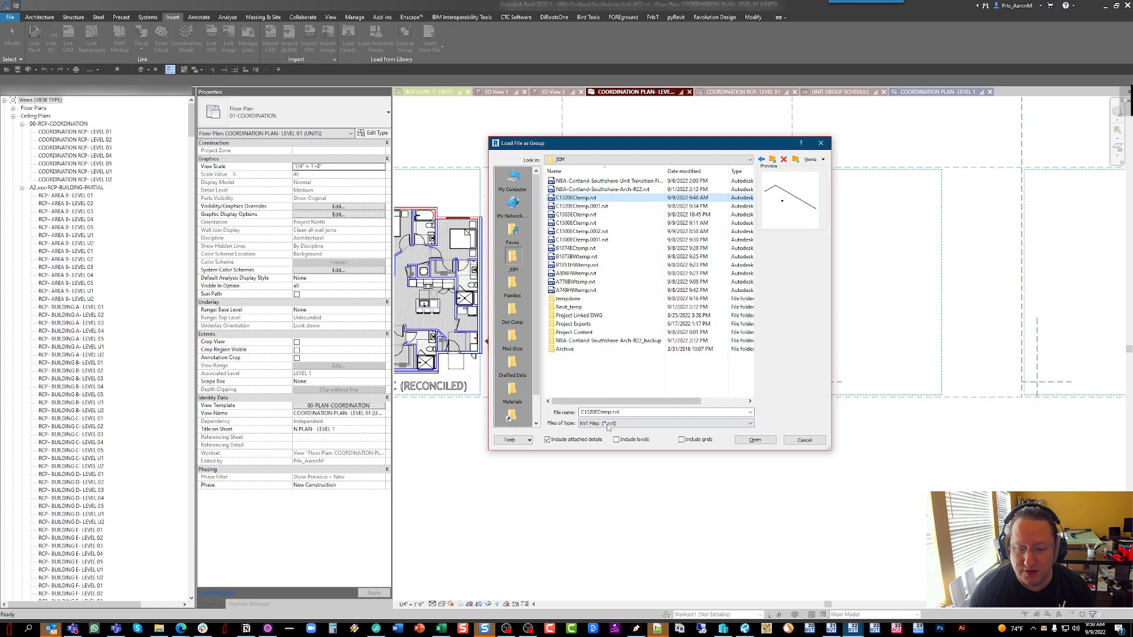
pyautogui.click(754, 442)
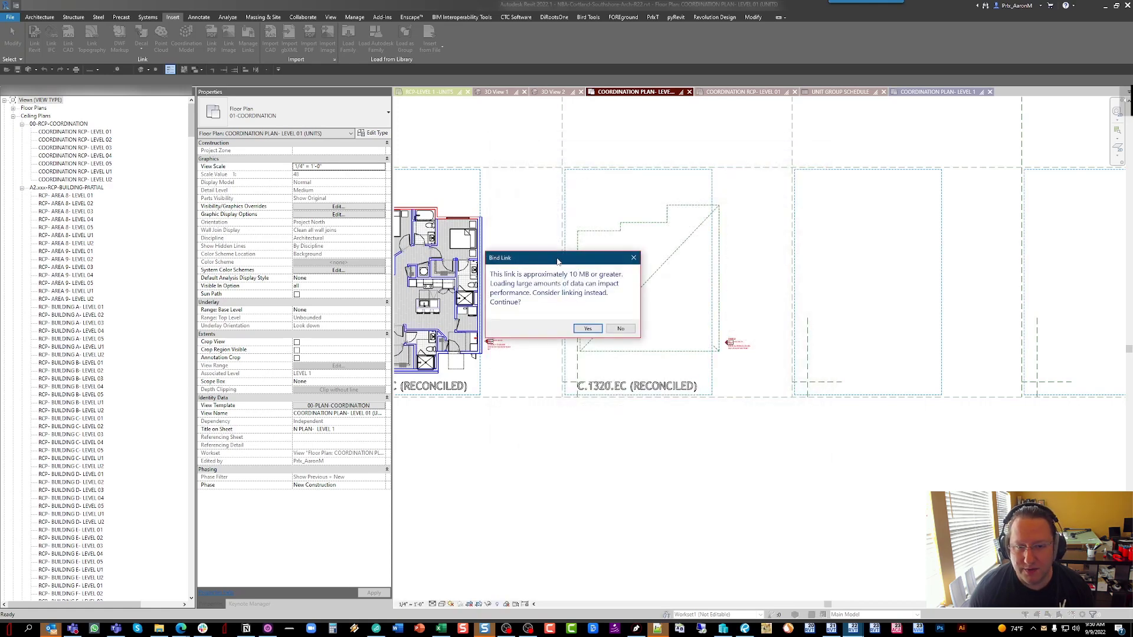
pyautogui.moveTo(557, 261); pyautogui.dragTo(652, 282)
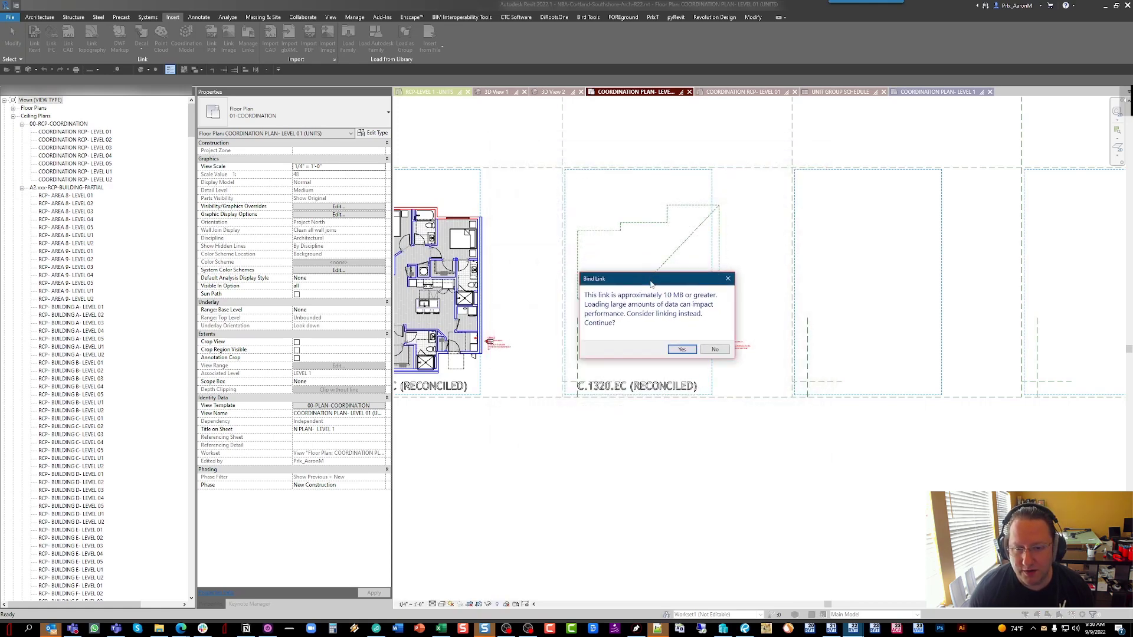
pyautogui.click(682, 349)
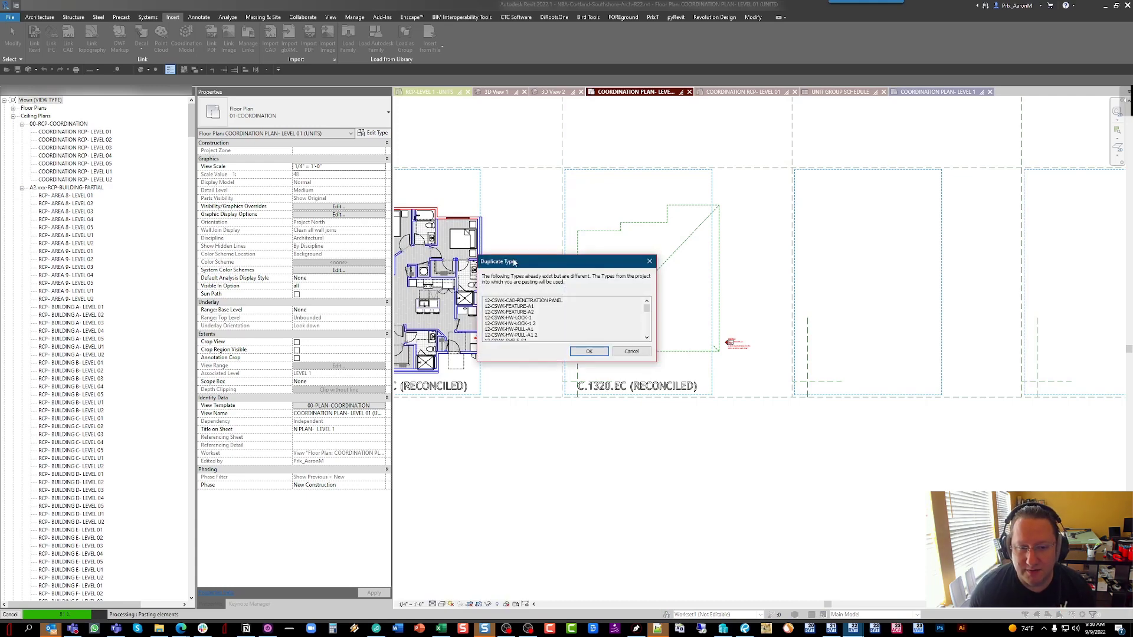
pyautogui.moveTo(512, 260); pyautogui.dragTo(584, 241)
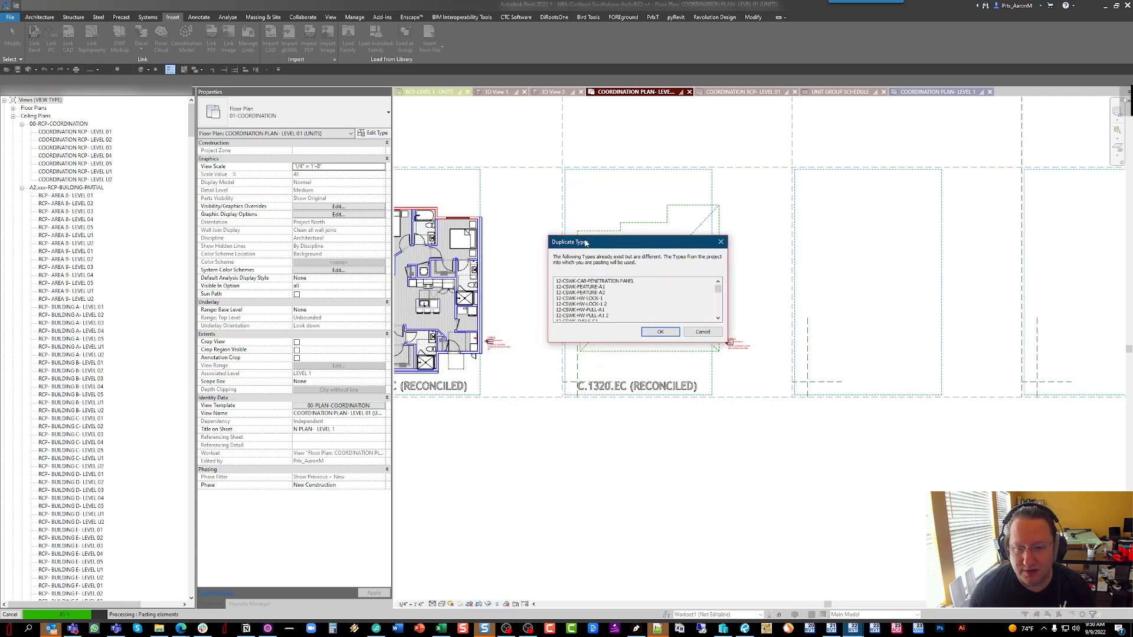
pyautogui.click(657, 330)
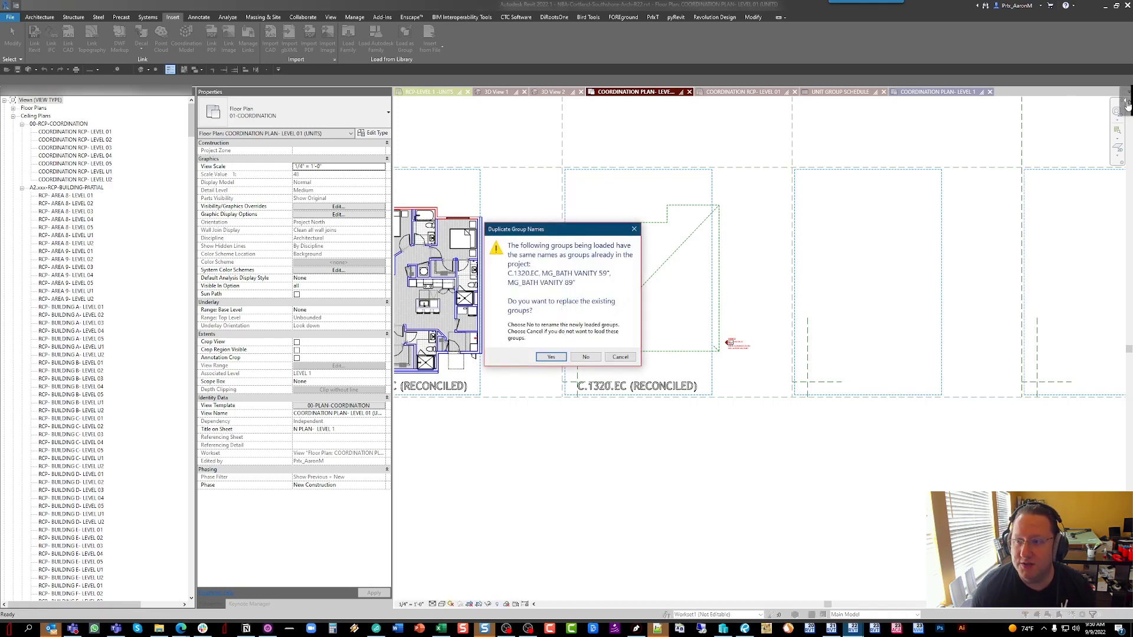
pyautogui.click(1124, 100)
pyautogui.click(1056, 105)
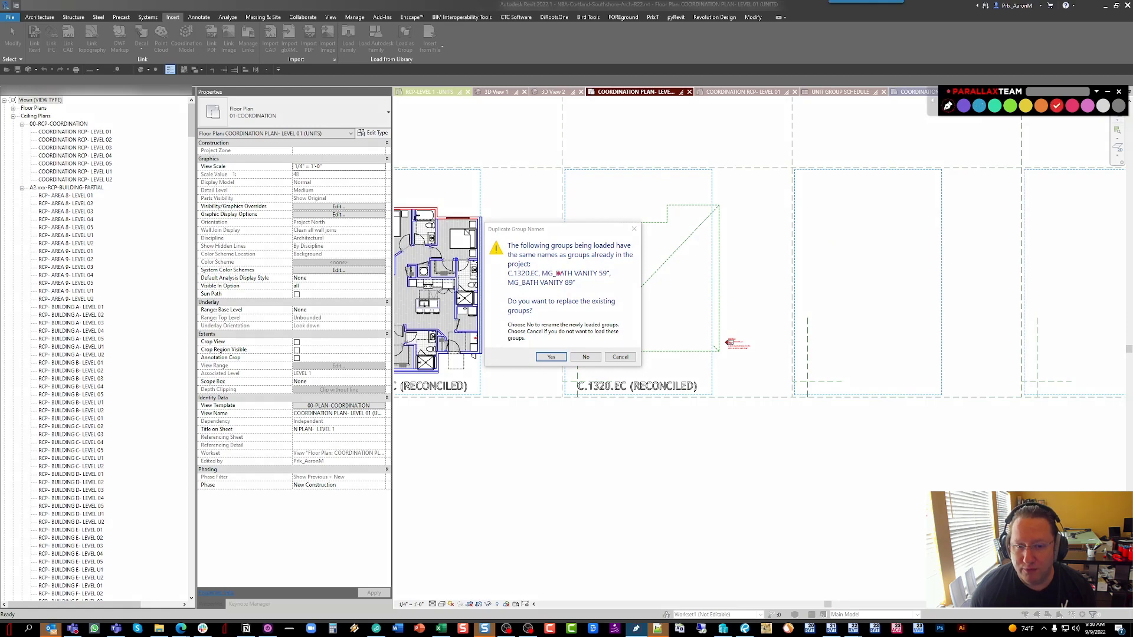
pyautogui.moveTo(605, 261)
pyautogui.mouseDown()
pyautogui.moveTo(492, 264)
pyautogui.moveTo(494, 292)
pyautogui.moveTo(604, 288)
pyautogui.moveTo(610, 263)
pyautogui.moveTo(525, 262)
pyautogui.moveTo(538, 213)
pyautogui.mouseUp()
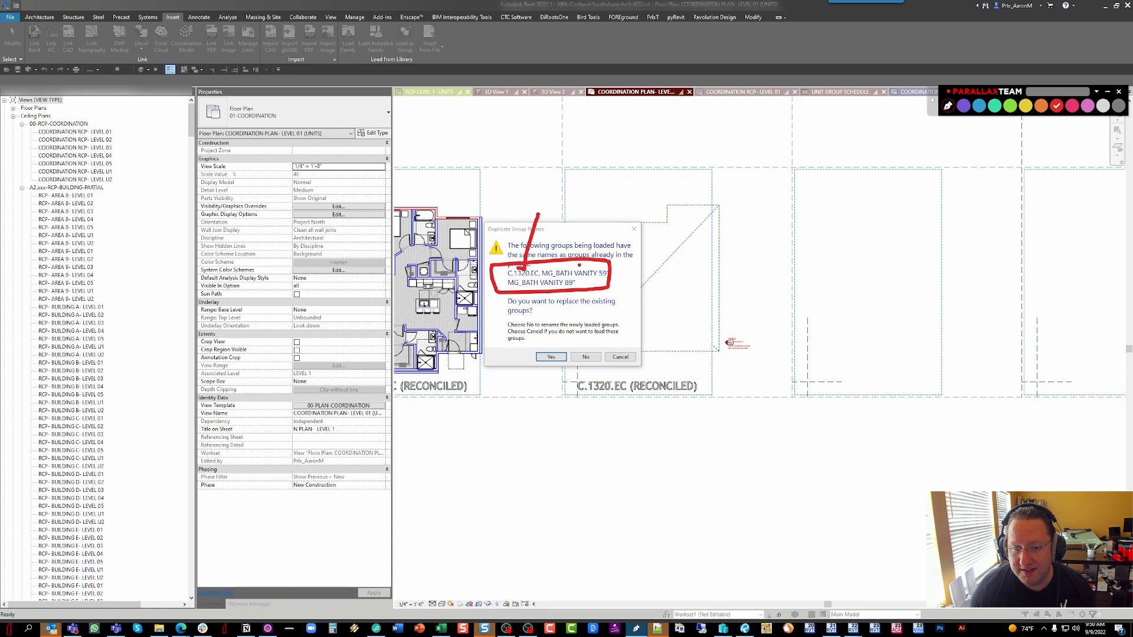
pyautogui.moveTo(575, 263); pyautogui.dragTo(581, 267)
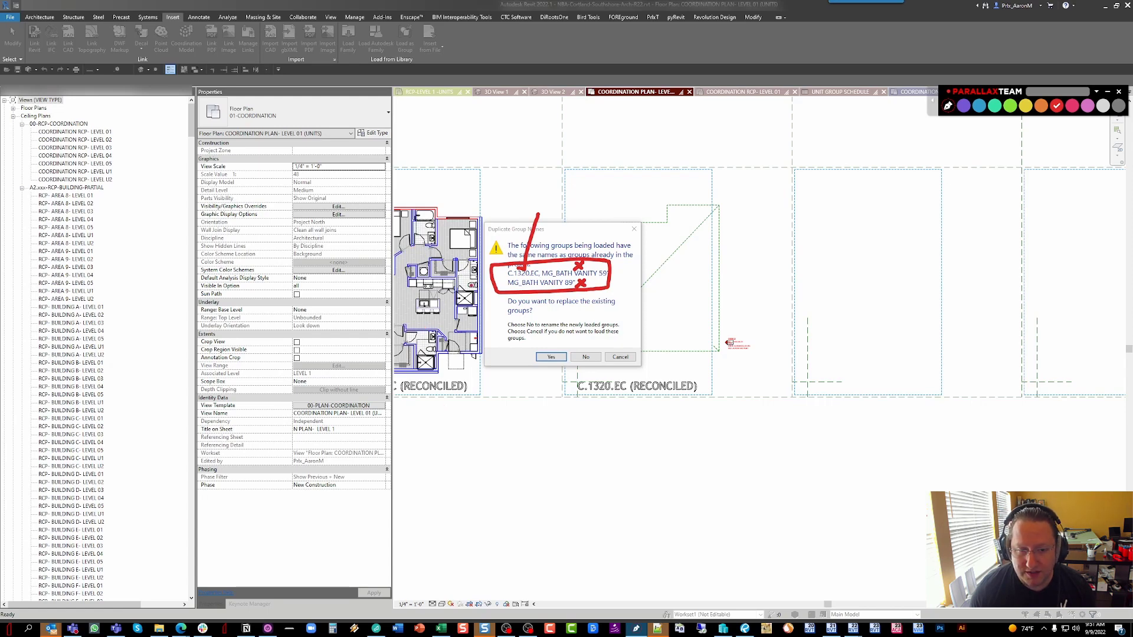
pyautogui.moveTo(469, 279)
pyautogui.mouseDown()
pyautogui.moveTo(464, 271)
pyautogui.moveTo(488, 256)
pyautogui.moveTo(479, 285)
pyautogui.moveTo(466, 277)
pyautogui.mouseUp()
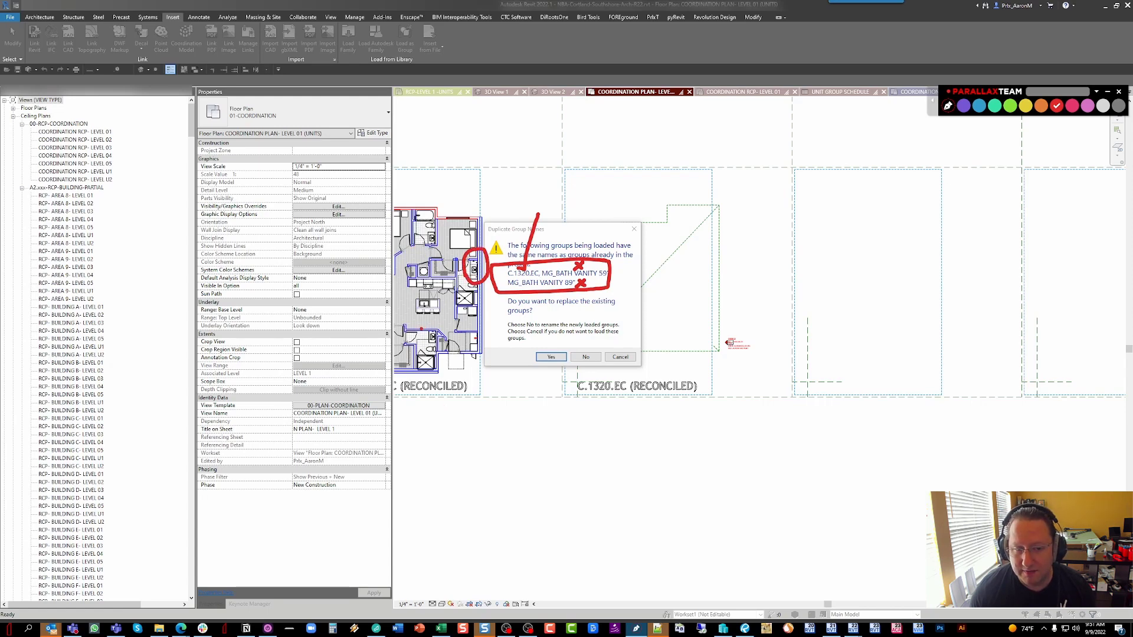
pyautogui.moveTo(421, 329)
pyautogui.mouseDown()
pyautogui.moveTo(440, 334)
pyautogui.moveTo(426, 349)
pyautogui.moveTo(428, 326)
pyautogui.mouseUp()
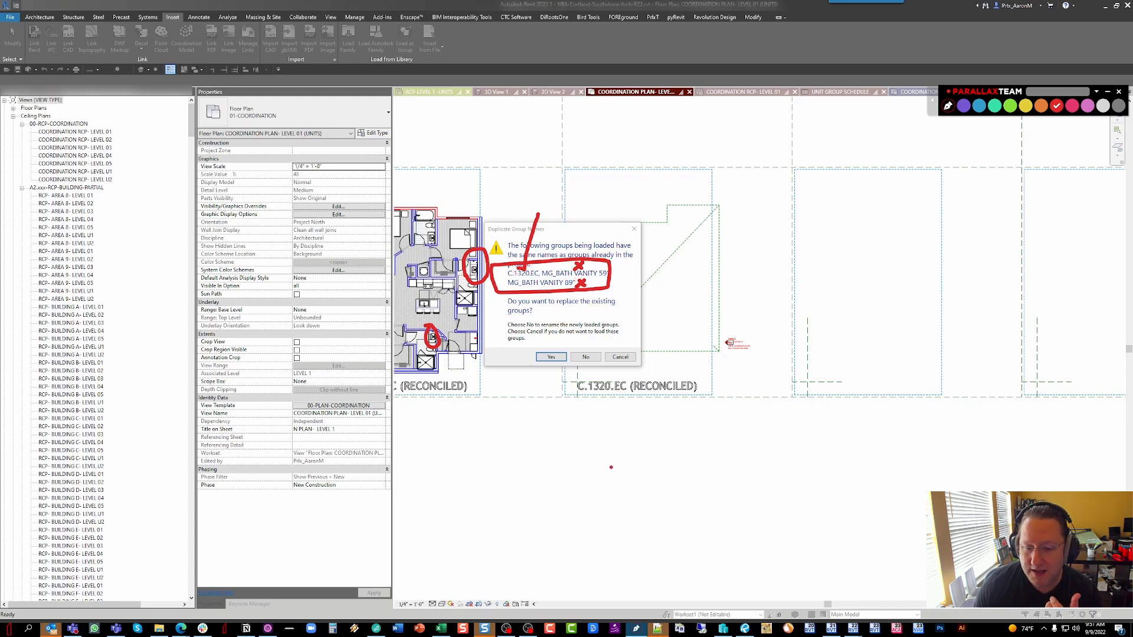
pyautogui.moveTo(598, 453)
pyautogui.mouseDown()
pyautogui.moveTo(589, 467)
pyautogui.moveTo(600, 454)
pyautogui.mouseUp()
pyautogui.moveTo(640, 452)
pyautogui.mouseDown()
pyautogui.moveTo(631, 456)
pyautogui.moveTo(688, 466)
pyautogui.moveTo(691, 451)
pyautogui.mouseUp()
pyautogui.click(652, 466)
pyautogui.moveTo(715, 449)
pyautogui.mouseDown()
pyautogui.moveTo(715, 459)
pyautogui.moveTo(777, 460)
pyautogui.moveTo(786, 440)
pyautogui.moveTo(844, 455)
pyautogui.moveTo(833, 432)
pyautogui.mouseUp()
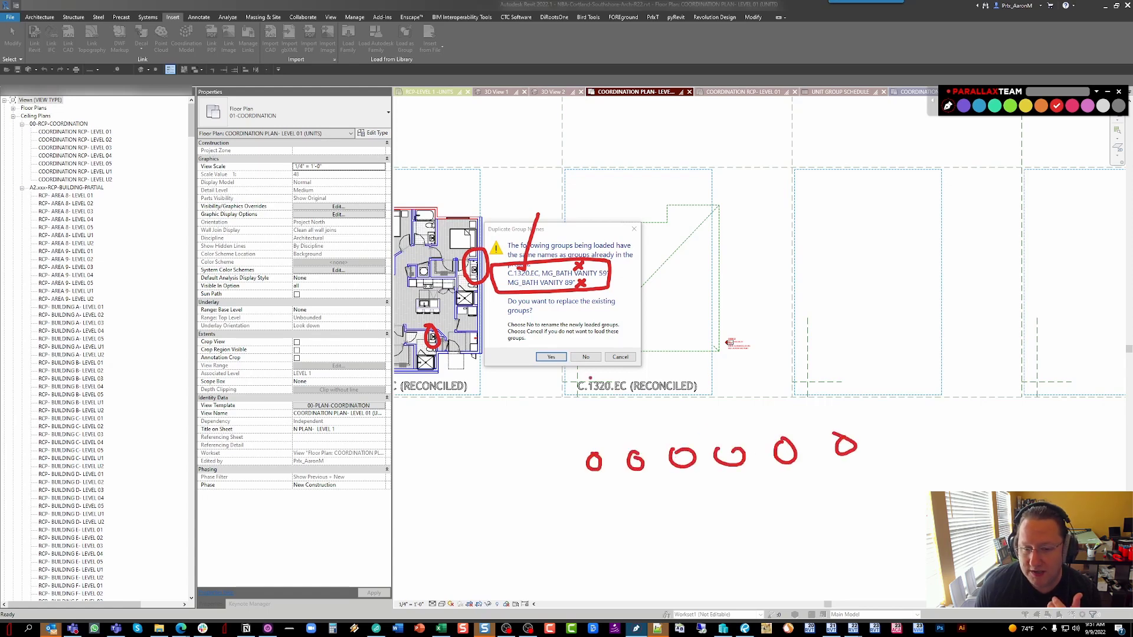
pyautogui.moveTo(908, 435)
pyautogui.mouseDown()
pyautogui.moveTo(914, 452)
pyautogui.moveTo(929, 434)
pyautogui.moveTo(972, 436)
pyautogui.moveTo(961, 423)
pyautogui.mouseUp()
pyautogui.moveTo(583, 423)
pyautogui.mouseDown()
pyautogui.moveTo(592, 446)
pyautogui.moveTo(572, 438)
pyautogui.mouseUp()
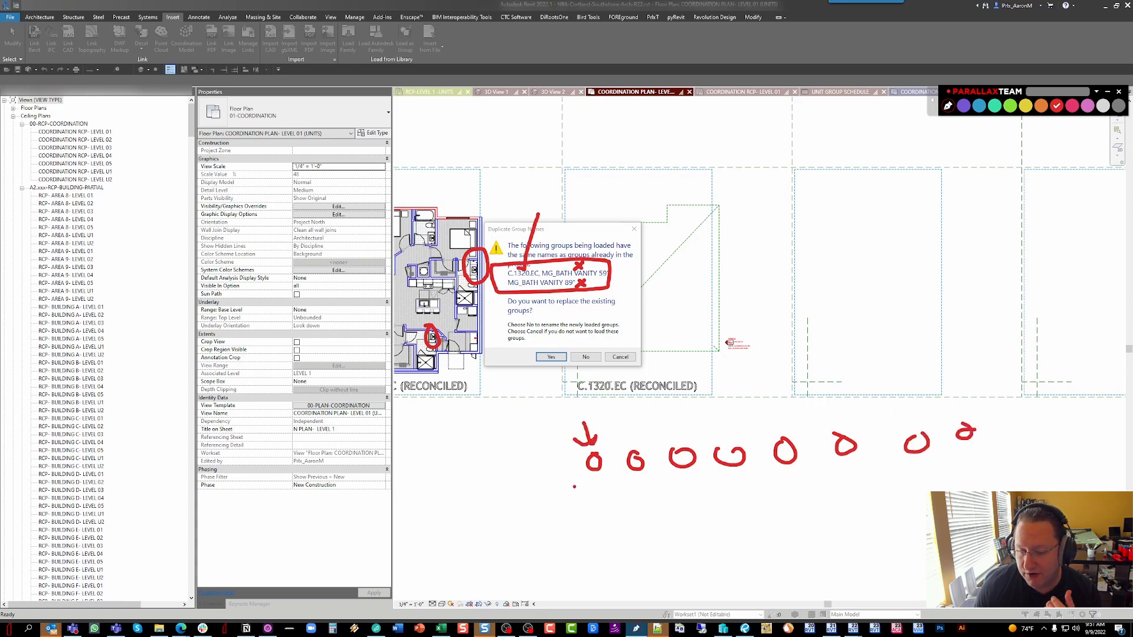
pyautogui.moveTo(628, 413)
pyautogui.mouseDown()
pyautogui.moveTo(629, 440)
pyautogui.moveTo(637, 433)
pyautogui.moveTo(617, 437)
pyautogui.mouseUp()
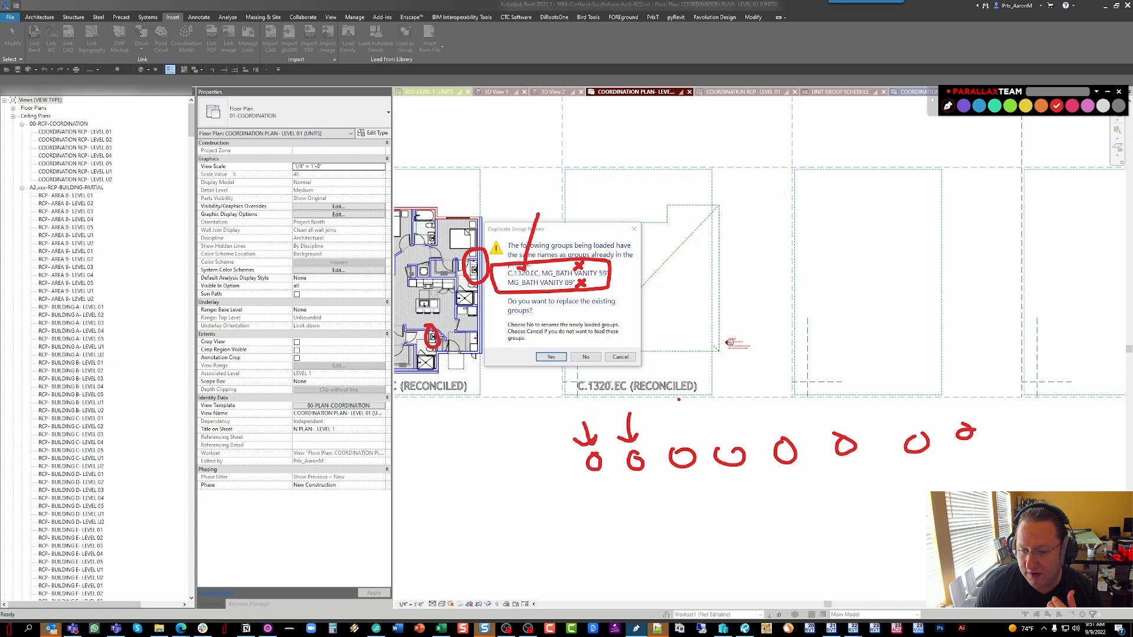
pyautogui.moveTo(680, 394)
pyautogui.mouseDown()
pyautogui.moveTo(680, 436)
pyautogui.moveTo(696, 429)
pyautogui.moveTo(673, 418)
pyautogui.mouseUp()
pyautogui.moveTo(730, 366)
pyautogui.mouseDown()
pyautogui.moveTo(733, 437)
pyautogui.moveTo(743, 423)
pyautogui.mouseUp()
pyautogui.moveTo(733, 435); pyautogui.dragTo(720, 424)
pyautogui.moveTo(964, 308)
pyautogui.mouseDown()
pyautogui.moveTo(962, 398)
pyautogui.moveTo(973, 405)
pyautogui.moveTo(936, 390)
pyautogui.mouseUp()
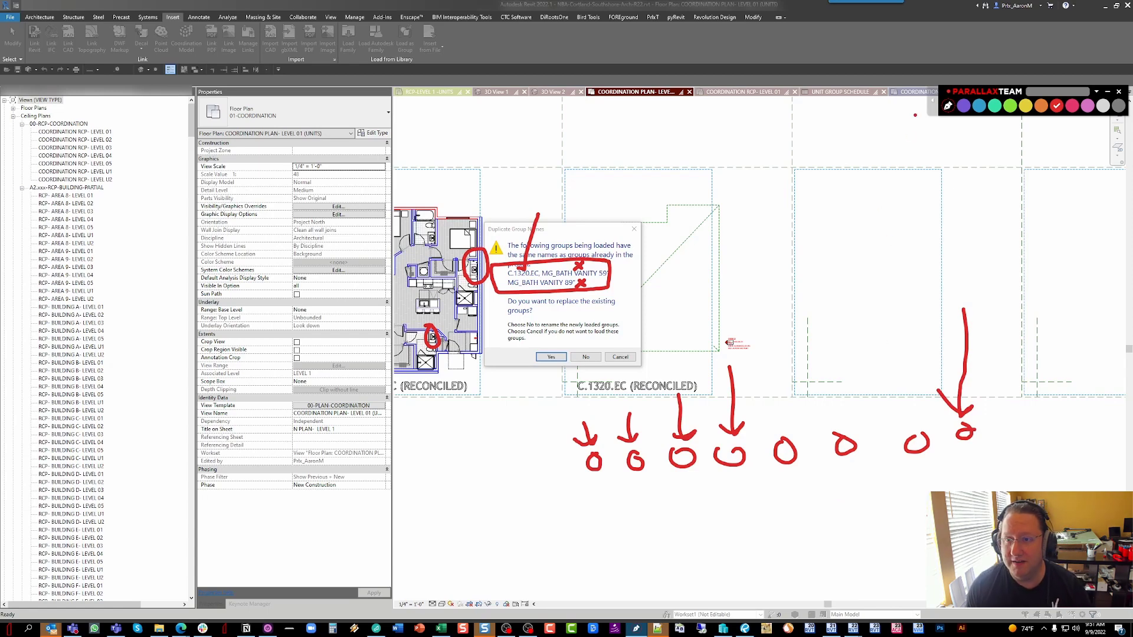
pyautogui.click(947, 108)
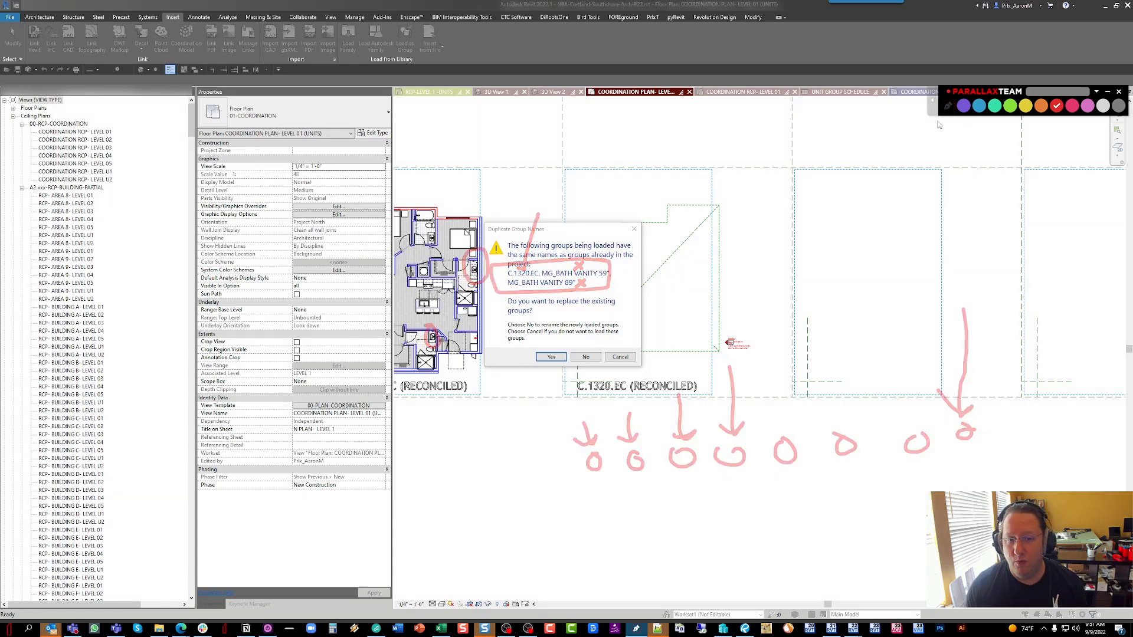
pyautogui.click(1054, 108)
pyautogui.moveTo(542, 276); pyautogui.dragTo(614, 275)
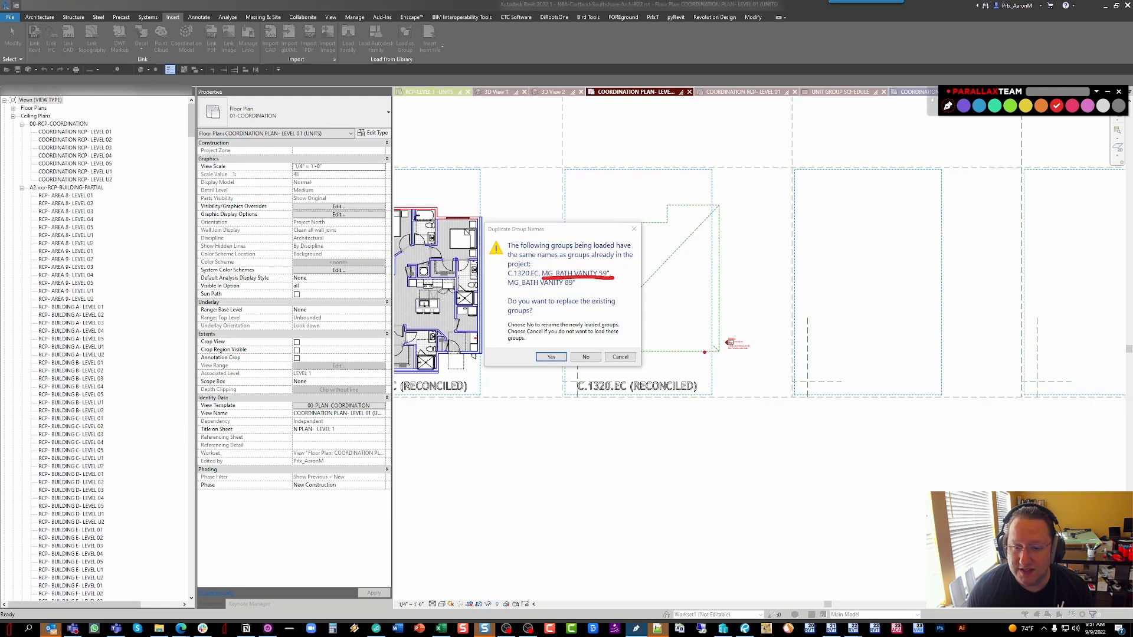
pyautogui.moveTo(795, 263)
pyautogui.mouseDown()
pyautogui.moveTo(731, 299)
pyautogui.moveTo(748, 313)
pyautogui.mouseUp()
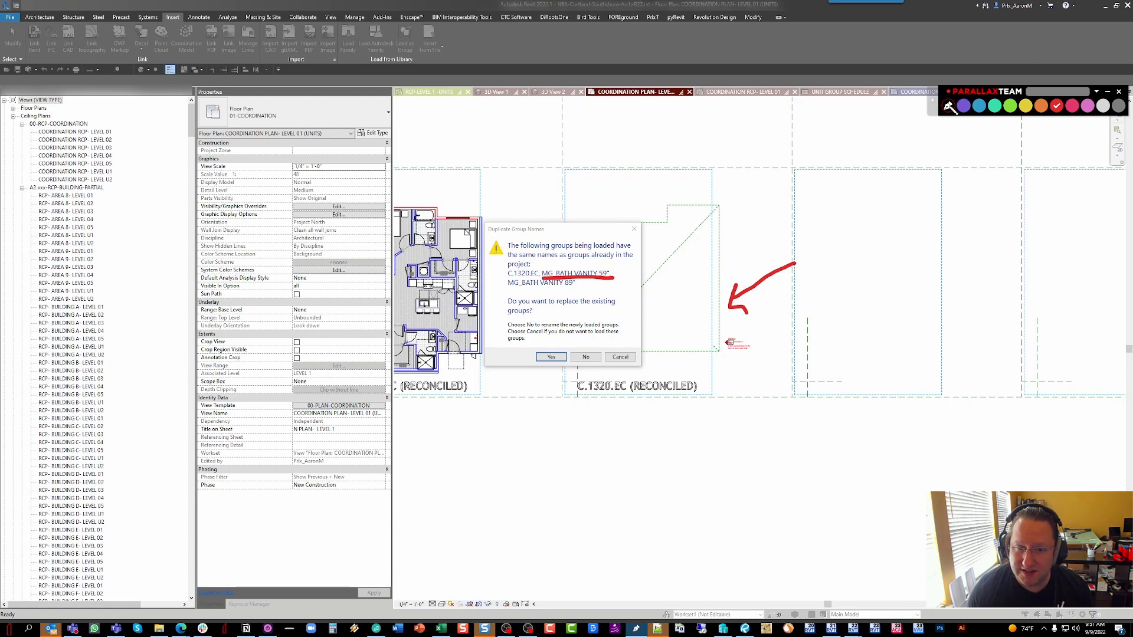
pyautogui.click(948, 105)
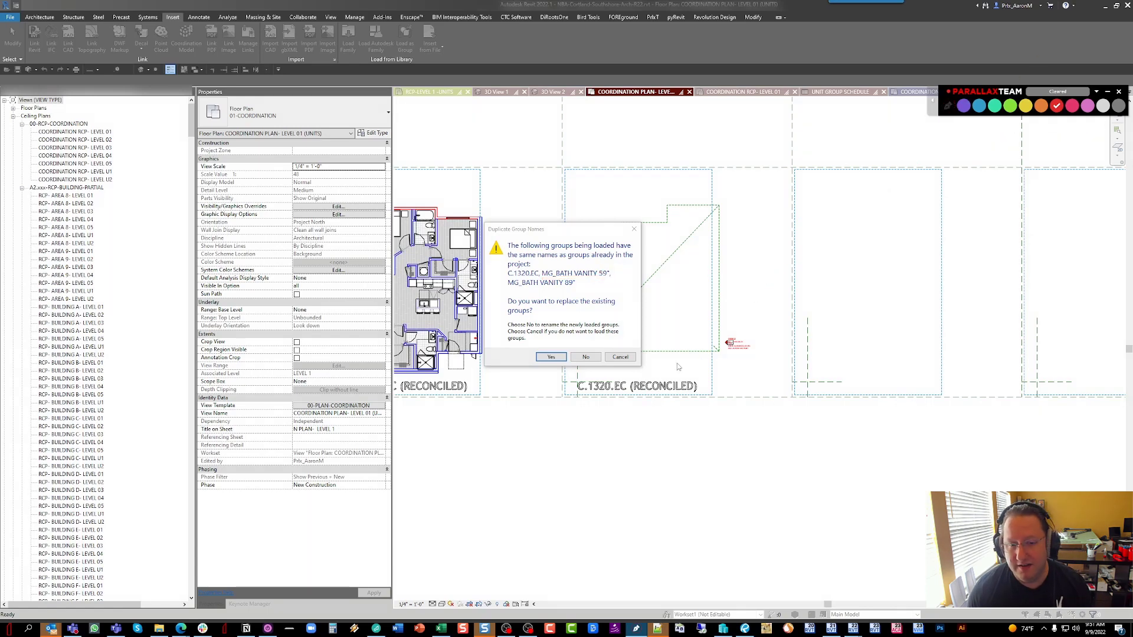
# Replace the existing C.1320.EC and MG_BATH VANITY 59" and 89" groups with the loaded ones, and dismiss the save reminder
pyautogui.click(552, 358)
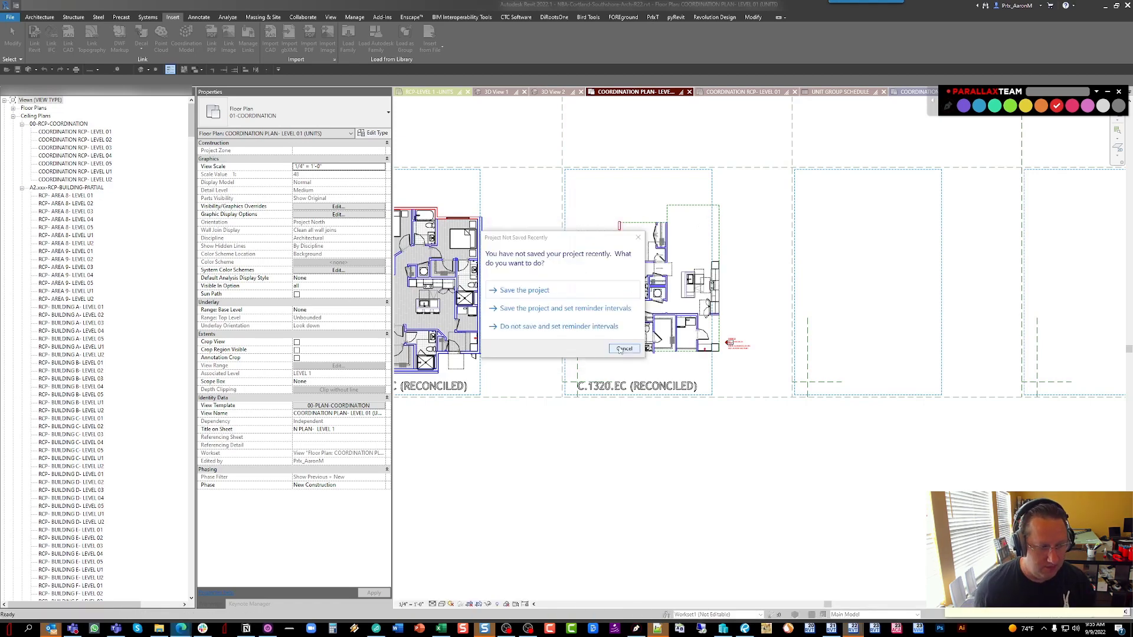
pyautogui.click(662, 347)
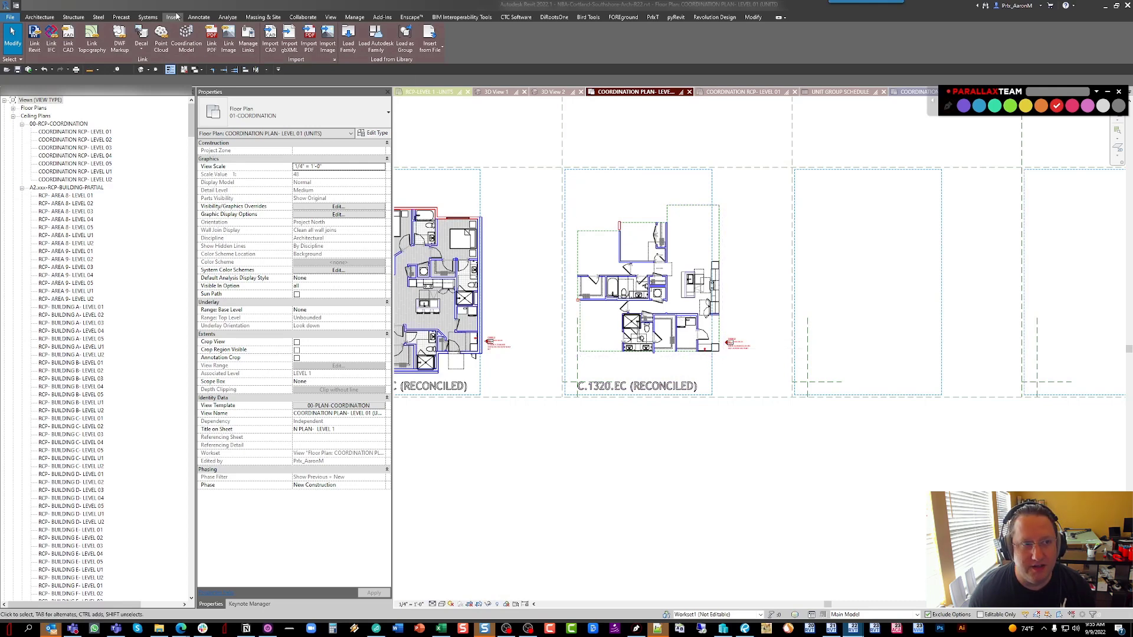
# Draw a short diagonal 01 CENTERLINE detail line outward from the C.1320.EC unit's lower-right corner beside the entry casework
pyautogui.click(198, 17)
pyautogui.click(226, 37)
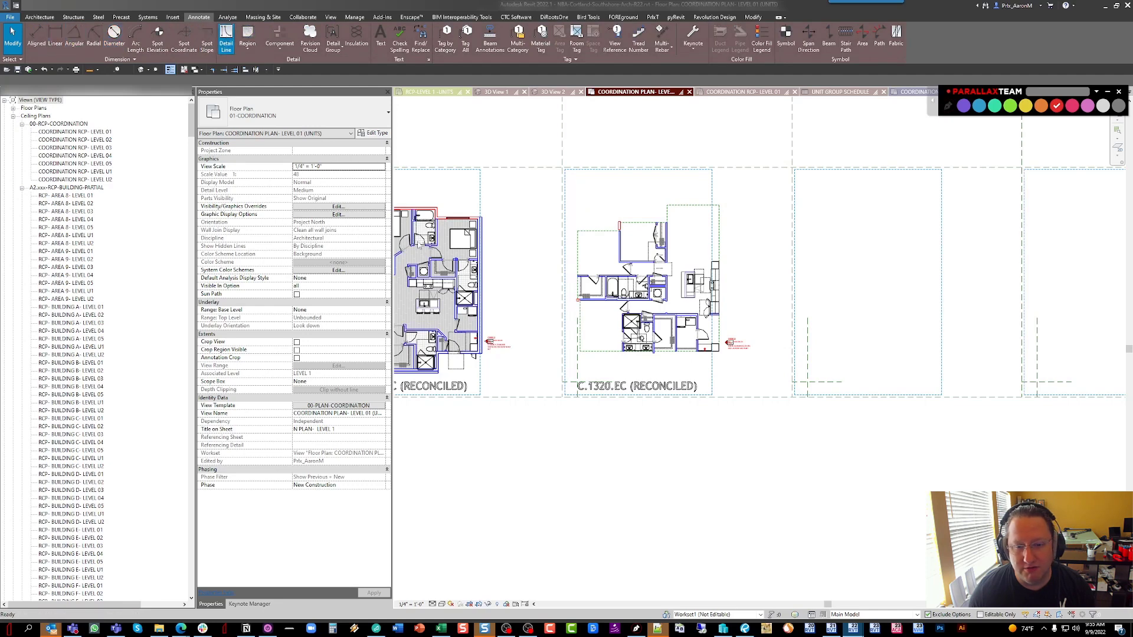
pyautogui.scroll(4, 718, 352)
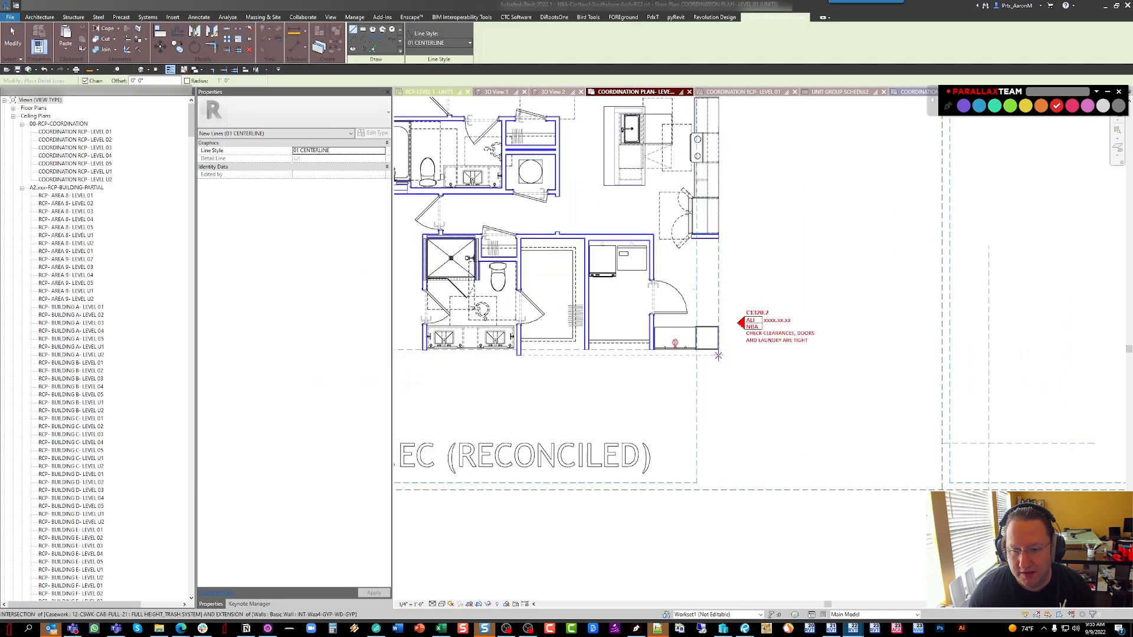
pyautogui.scroll(3, 719, 352)
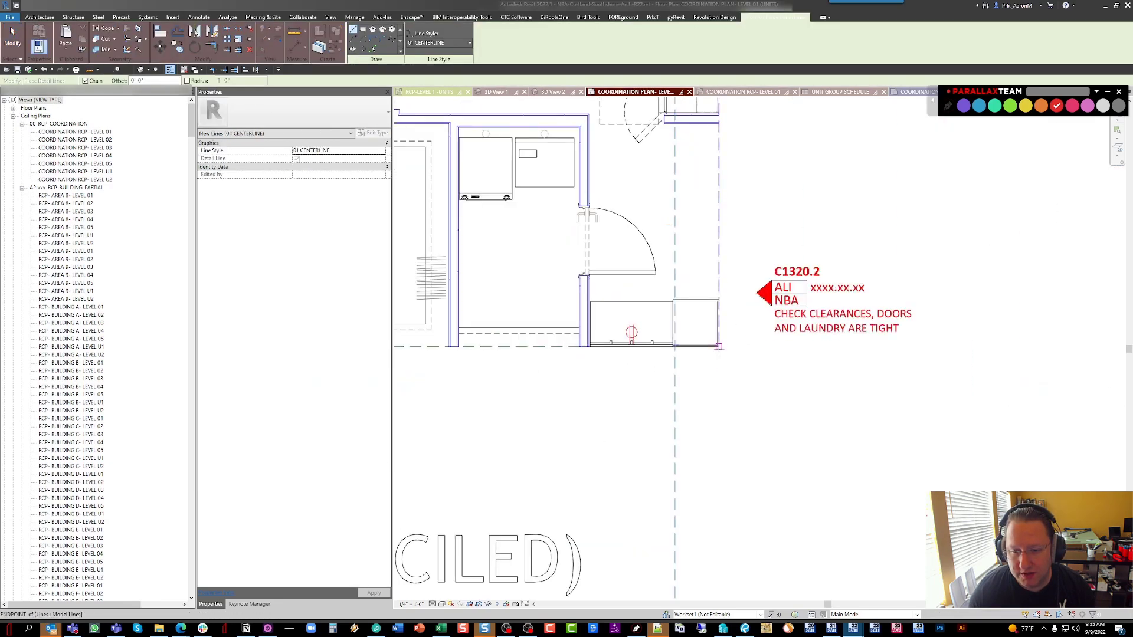
pyautogui.scroll(4, 718, 348)
pyautogui.click(719, 346)
pyautogui.scroll(-4, 742, 371)
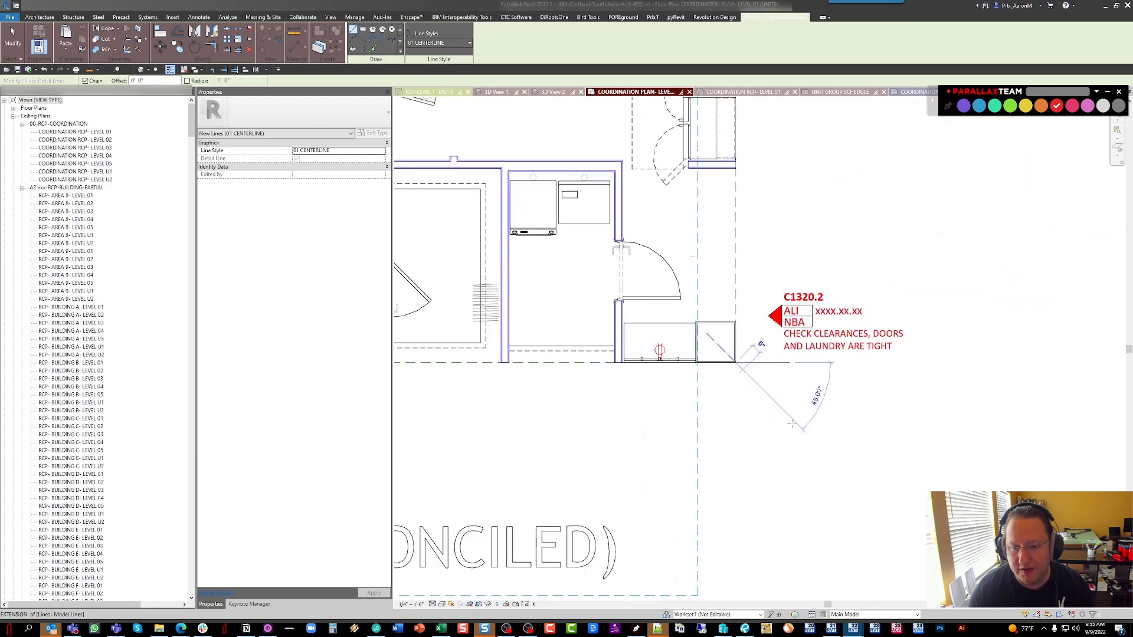
pyautogui.scroll(-6, 700, 405)
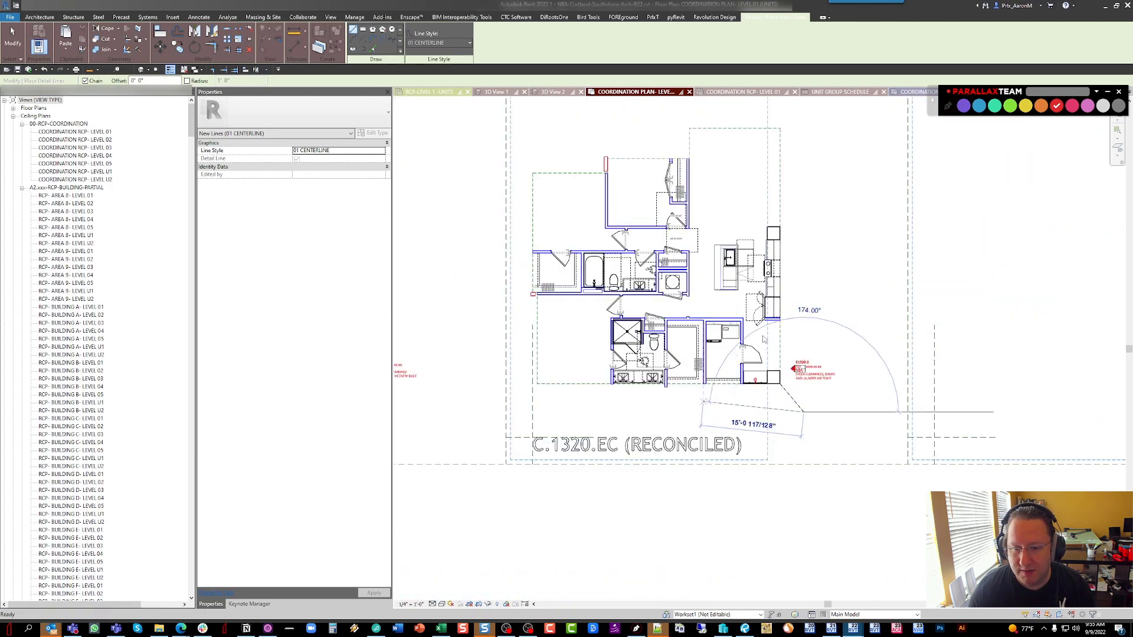
pyautogui.press('Escape')
pyautogui.press('Escape')
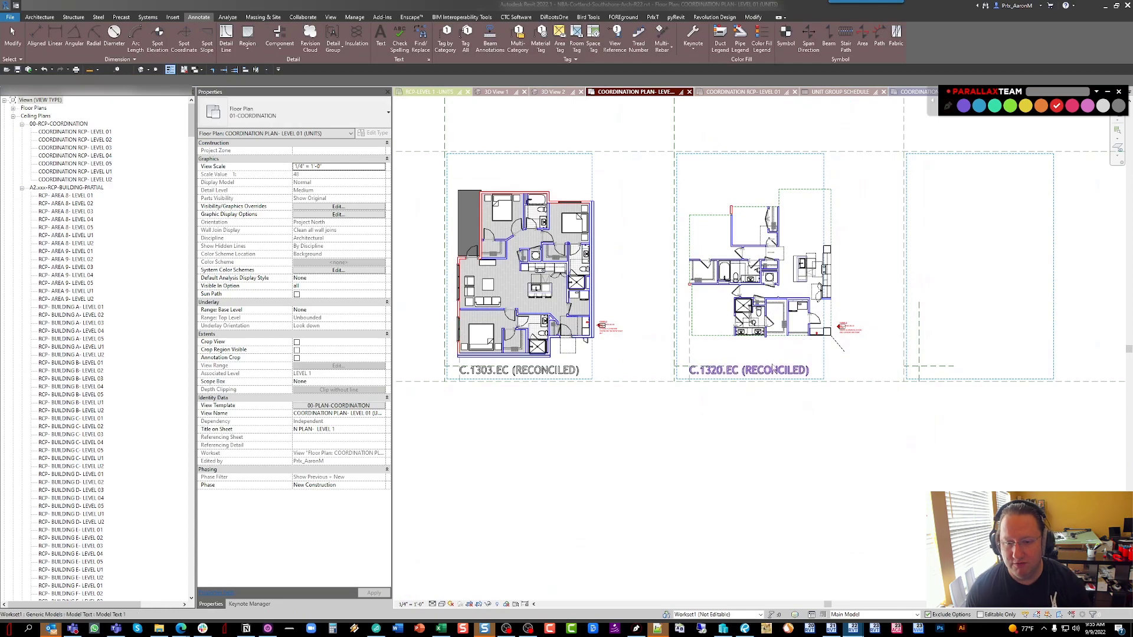
# Delete the incomplete unit model group from the C.1320.EC (RECONCILED) cell, keeping the diagonal marker line
pyautogui.moveTo(771, 312); pyautogui.dragTo(727, 293, button='middle')
pyautogui.click(727, 293)
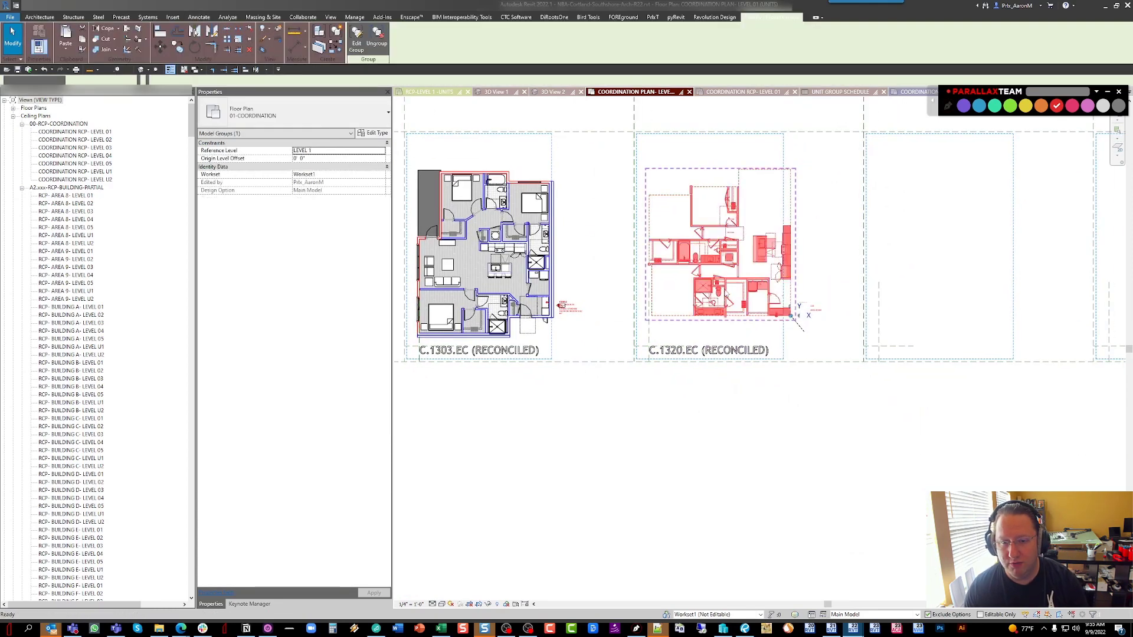
pyautogui.press('Delete')
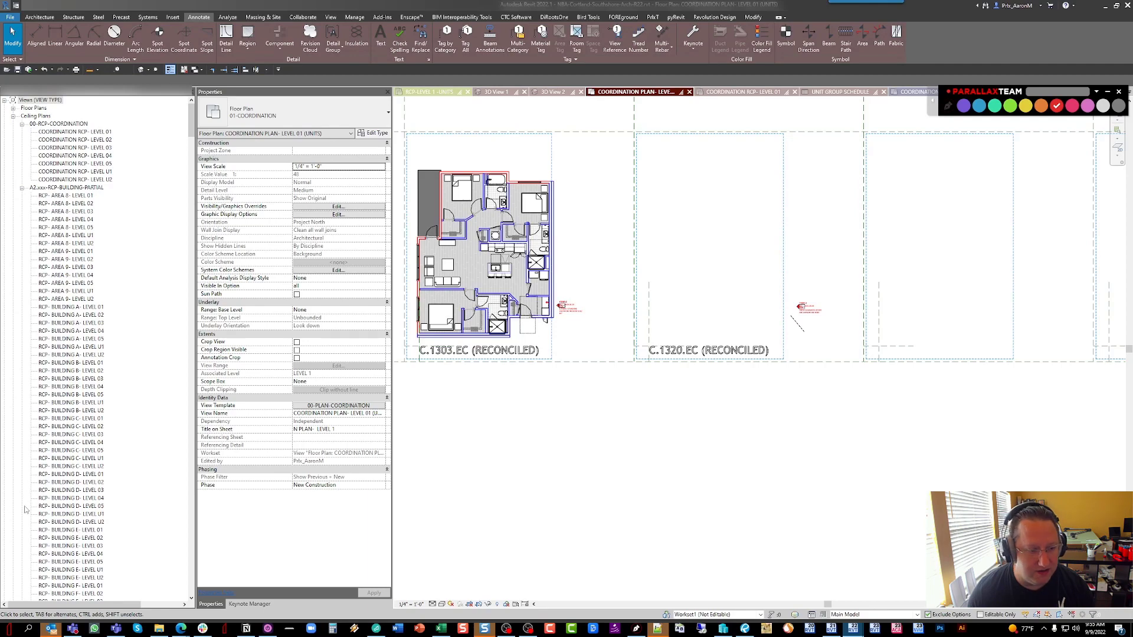
# Place an instance of the C1320ECtemp model group in the empty area below the C.1320.EC (RECONCILED) cell
pyautogui.moveTo(191, 130); pyautogui.dragTo(172, 588)
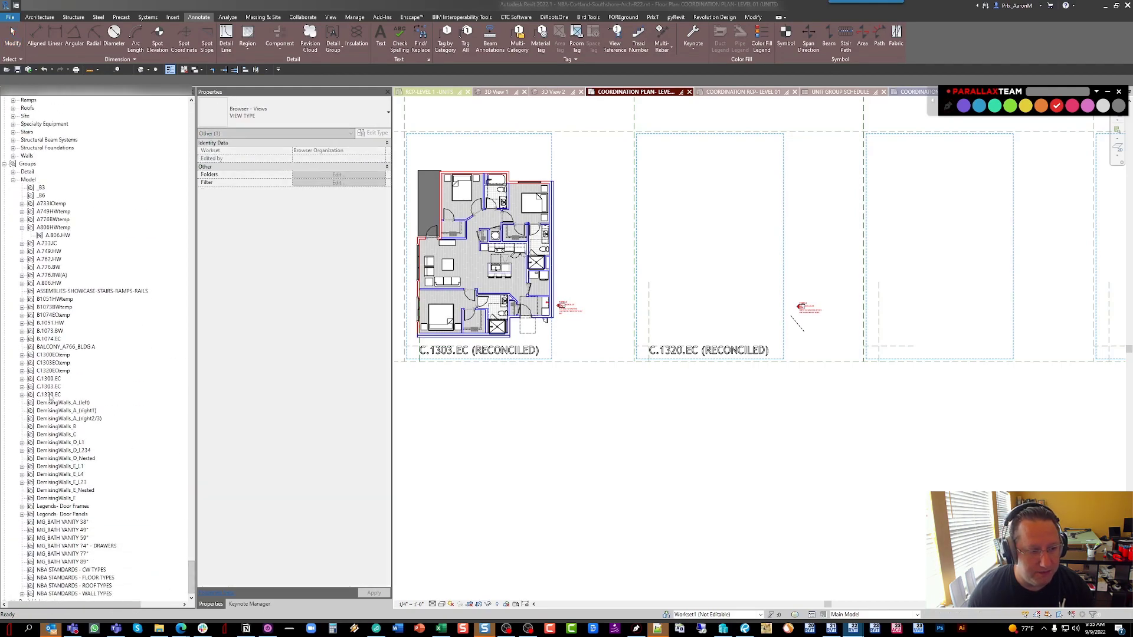
pyautogui.rightClick(57, 372)
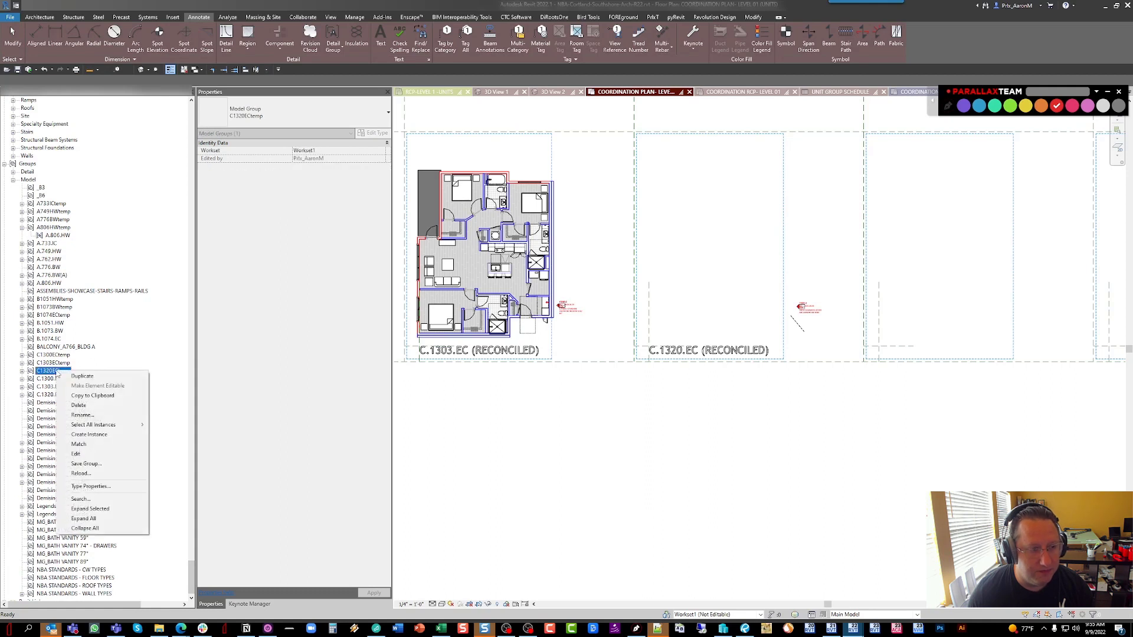
pyautogui.click(87, 435)
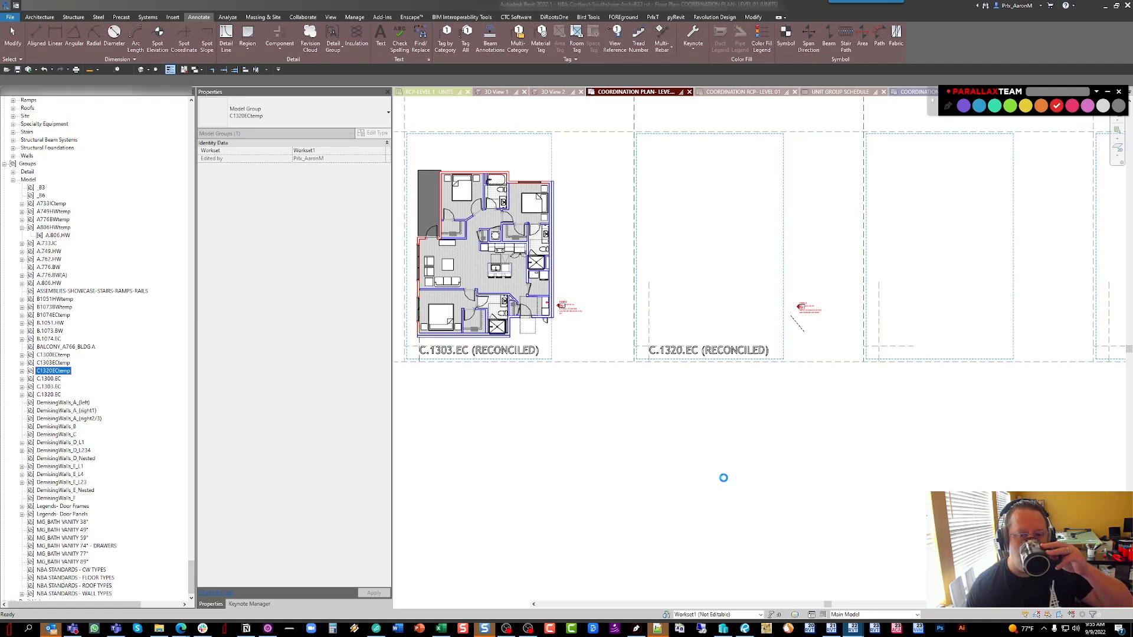
pyautogui.click(723, 479)
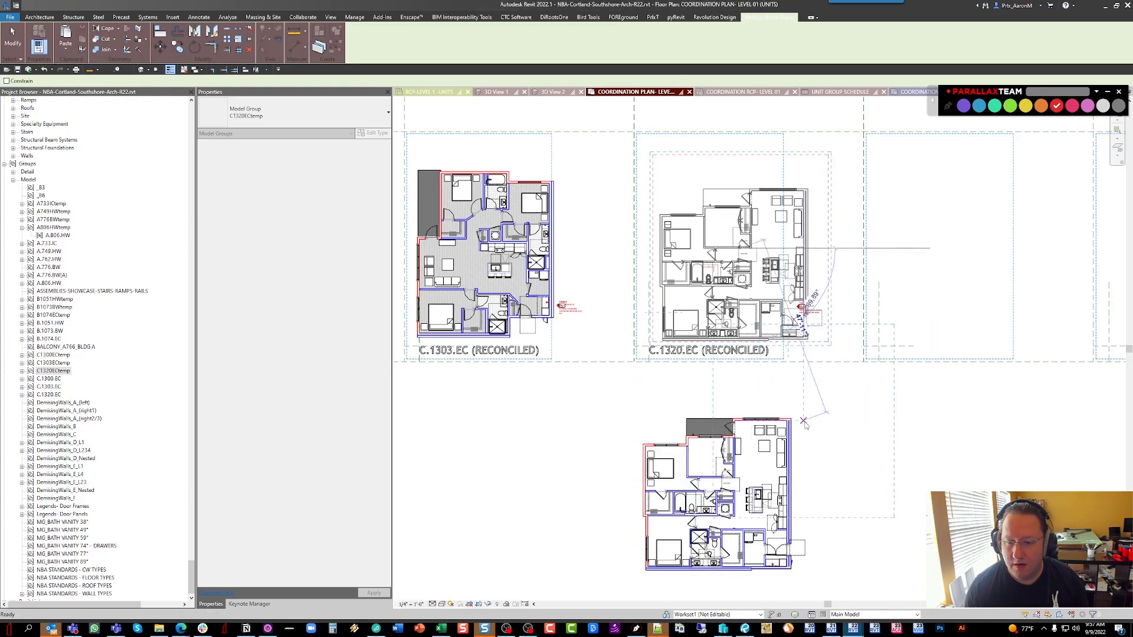
# Move the placed C1320ECtemp group from its lower-right inside wall corner to the upper endpoint of the marker line in the C.1320.EC (RECONCILED) cell
pyautogui.press('Escape')
pyautogui.moveTo(857, 501); pyautogui.dragTo(812, 443, button='middle')
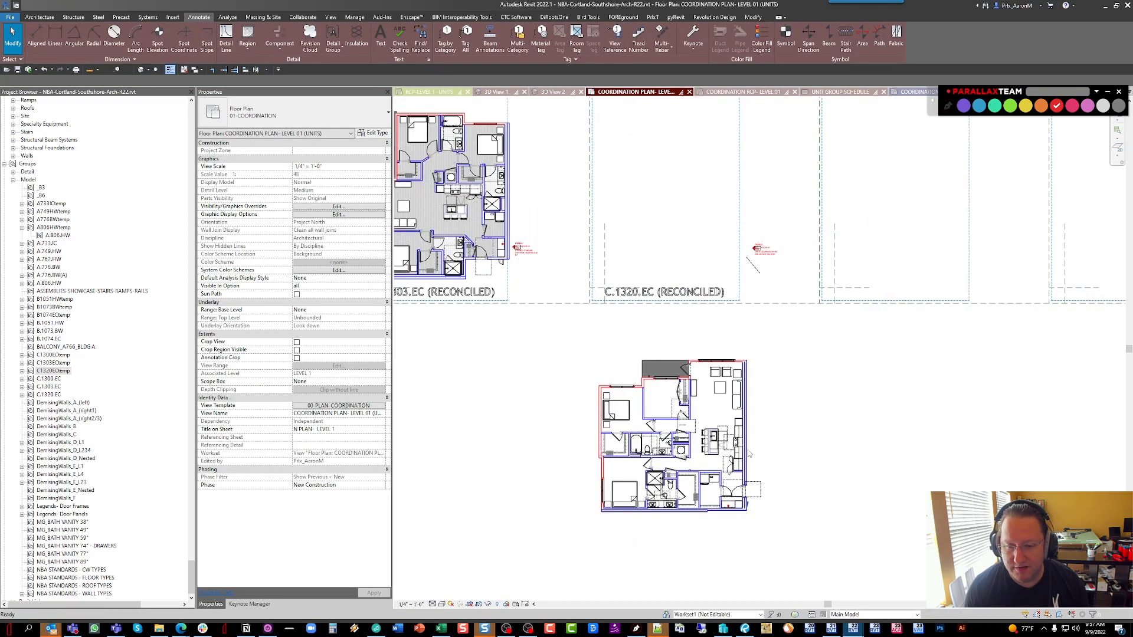
pyautogui.click(742, 511)
pyautogui.scroll(4, 742, 512)
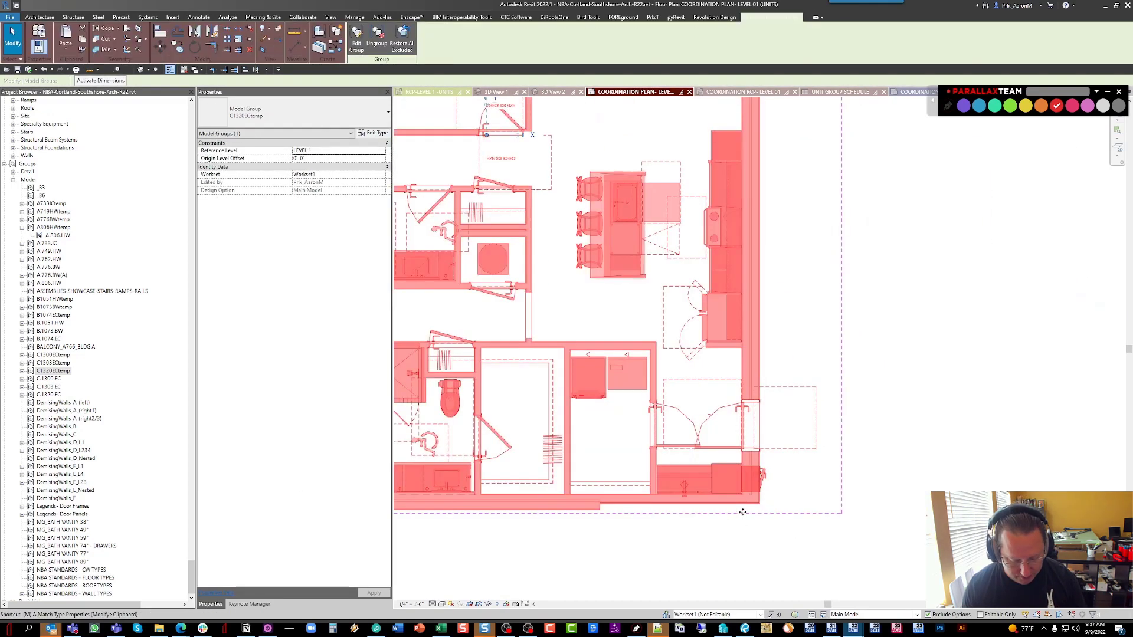
pyautogui.press('v')
pyautogui.scroll(6, 743, 512)
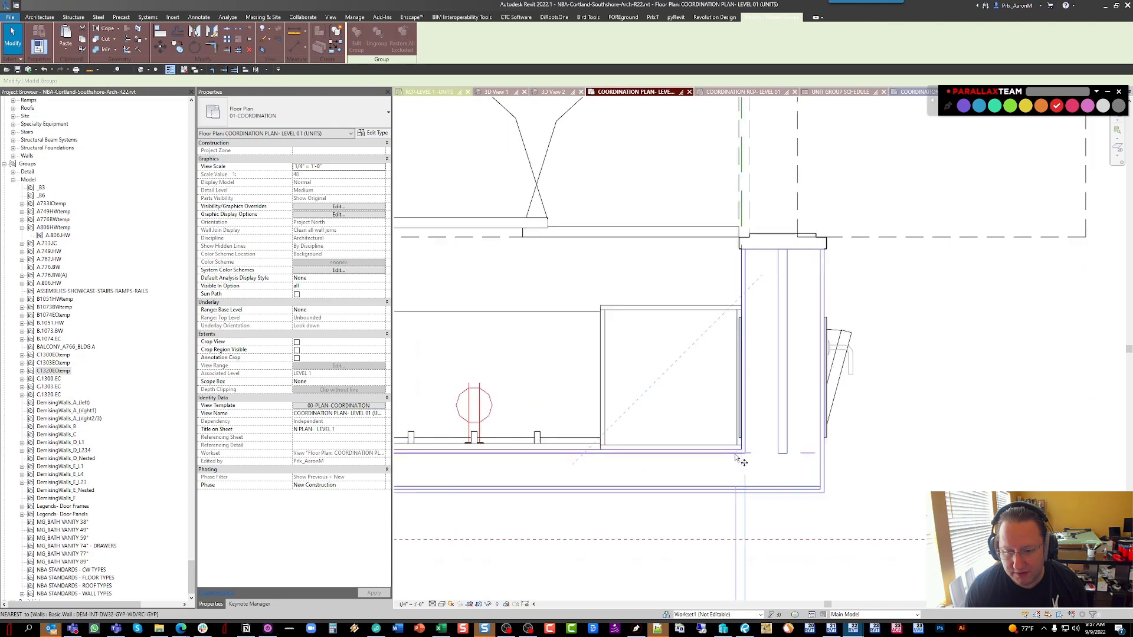
pyautogui.press('r')
pyautogui.press('o')
pyautogui.scroll(-5, 738, 453)
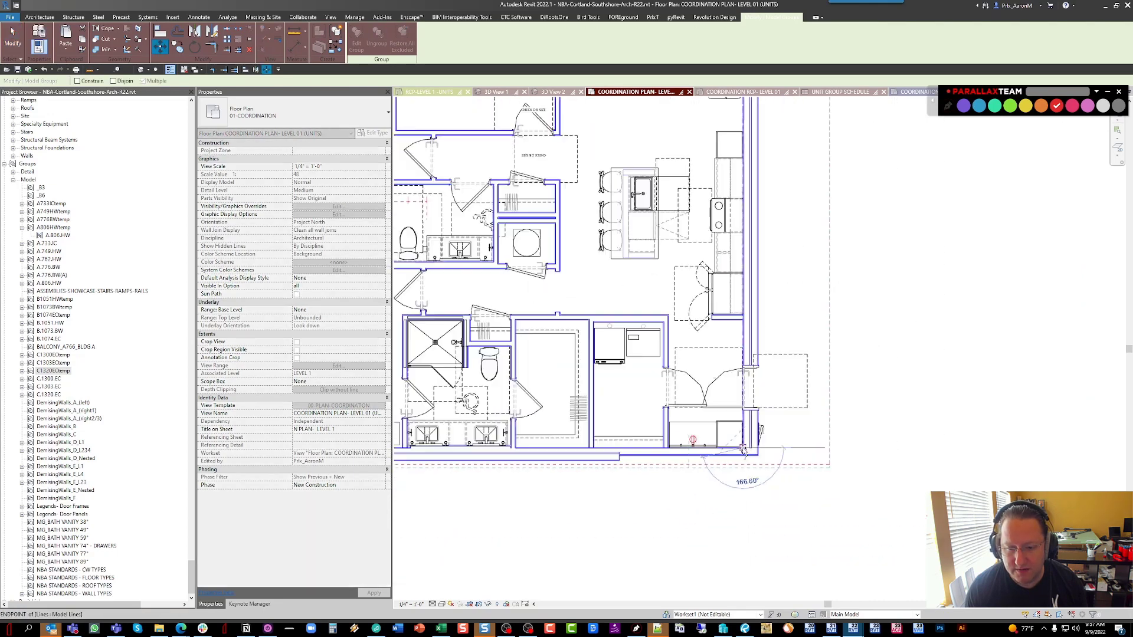
pyautogui.scroll(-2, 742, 451)
pyautogui.scroll(-4, 694, 352)
pyautogui.scroll(4, 685, 175)
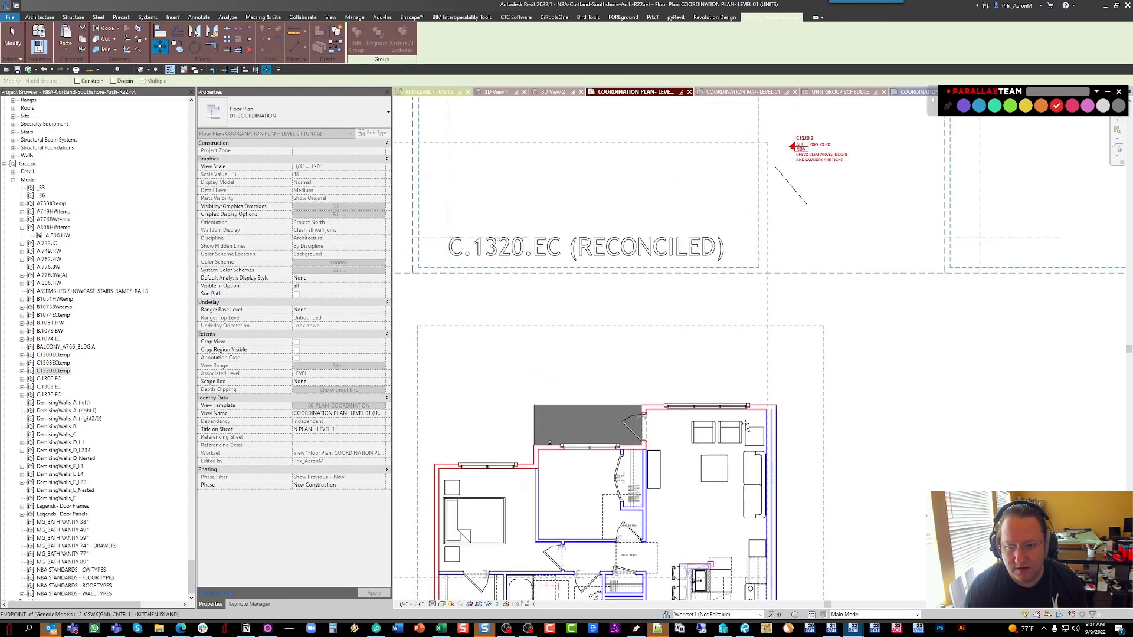
pyautogui.click(775, 167)
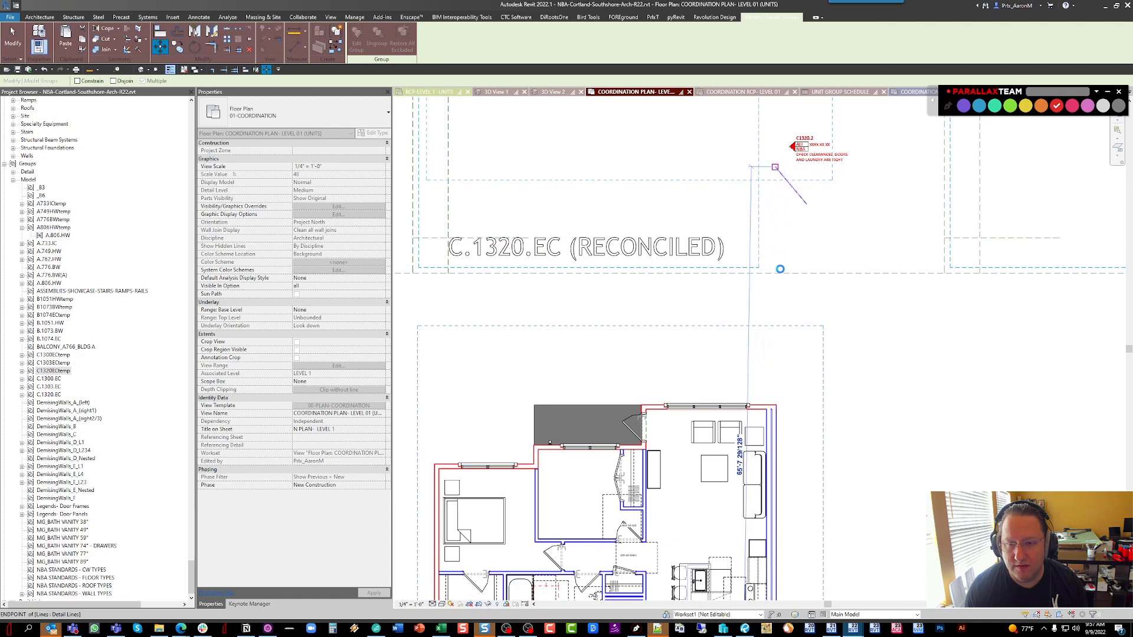
pyautogui.moveTo(779, 269); pyautogui.dragTo(808, 256)
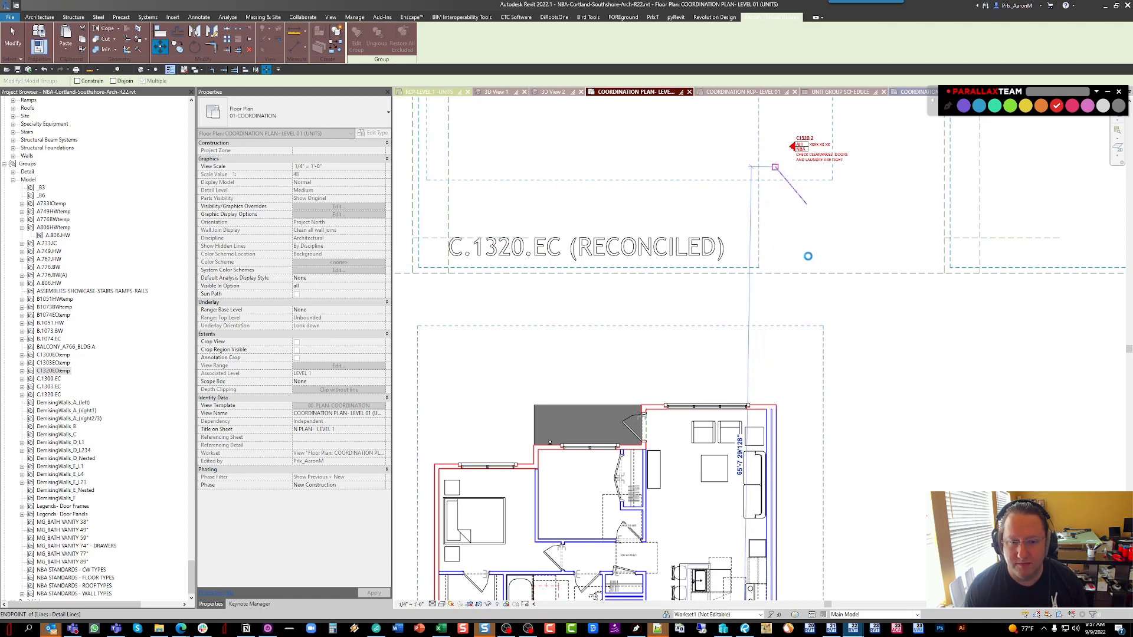
pyautogui.scroll(-1, 802, 280)
pyautogui.moveTo(798, 301); pyautogui.dragTo(807, 443, button='middle')
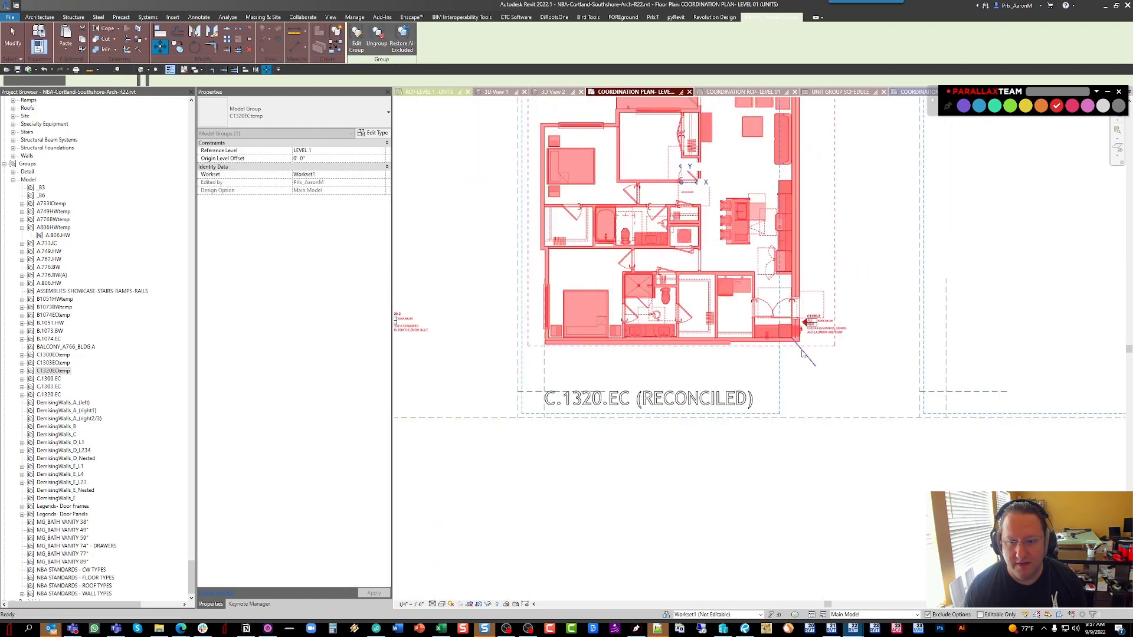
pyautogui.press('Escape')
# Ungroup the C1320ECtemp model group in the C.1320.EC (RECONCILED) cell
pyautogui.scroll(-2, 800, 331)
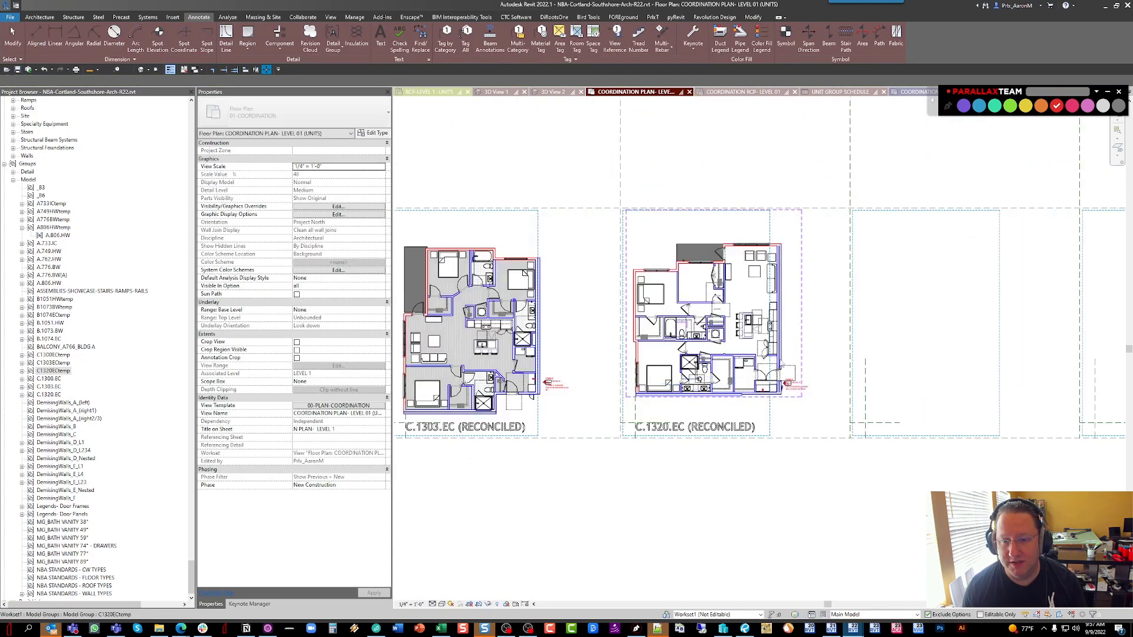
pyautogui.click(783, 299)
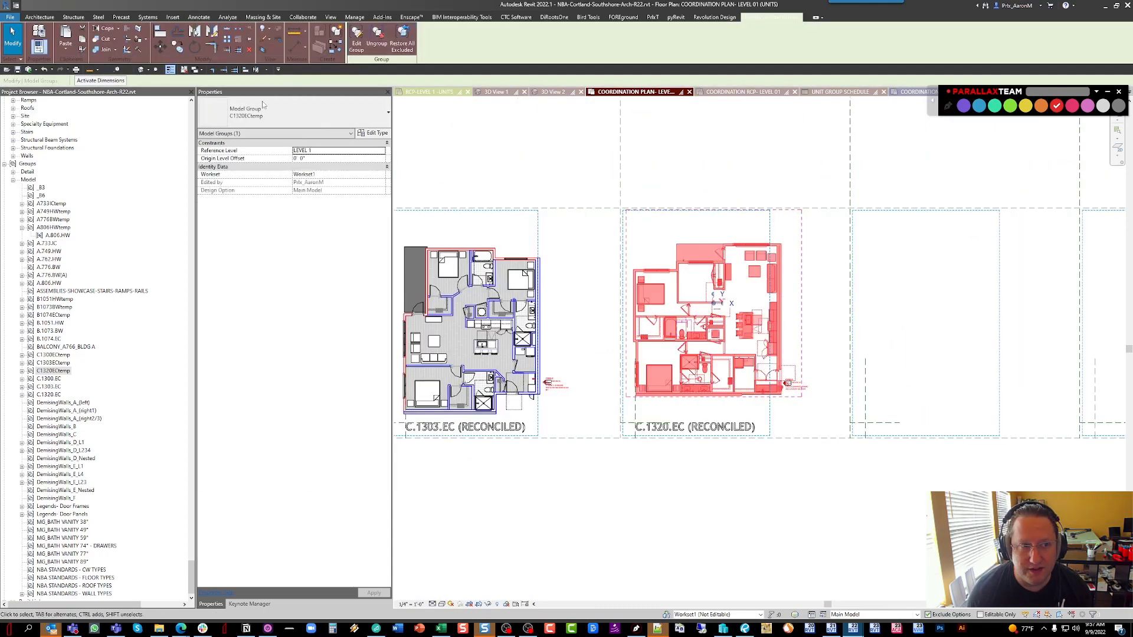
pyautogui.click(377, 37)
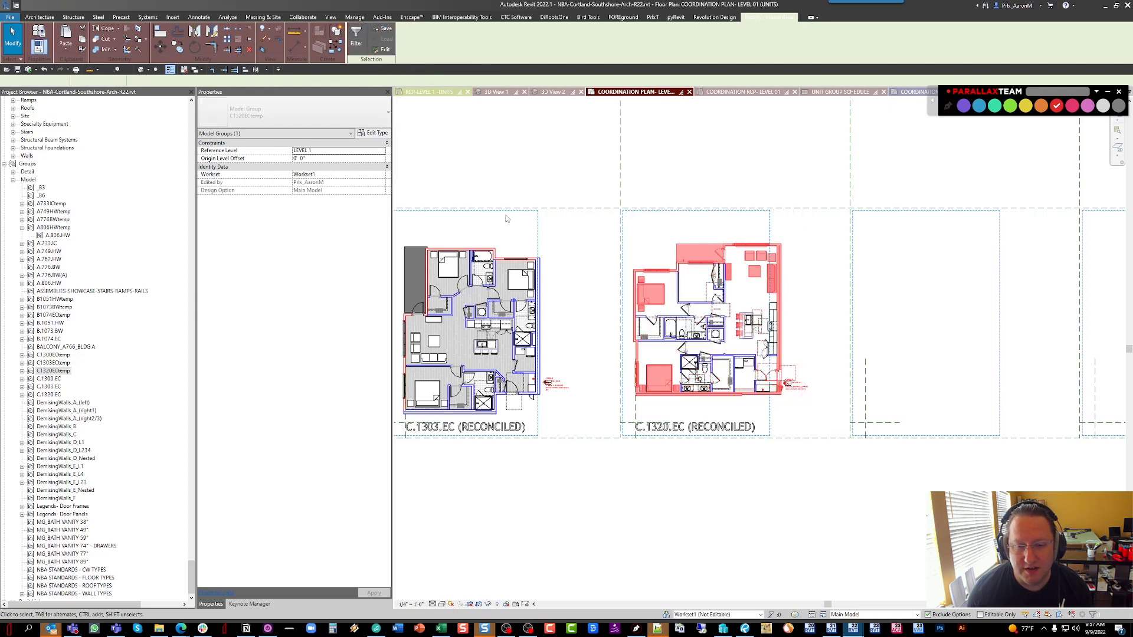
# Restore all excluded members of the nested C.1320.EC model group in the reconciled cell
pyautogui.click(718, 307)
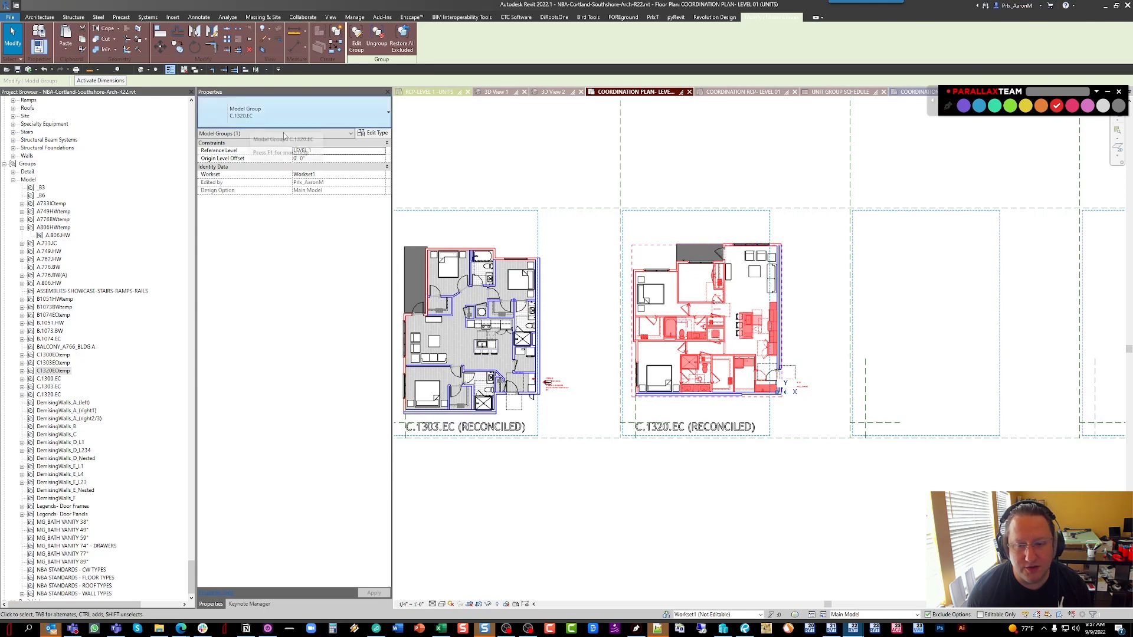
pyautogui.scroll(4, 766, 381)
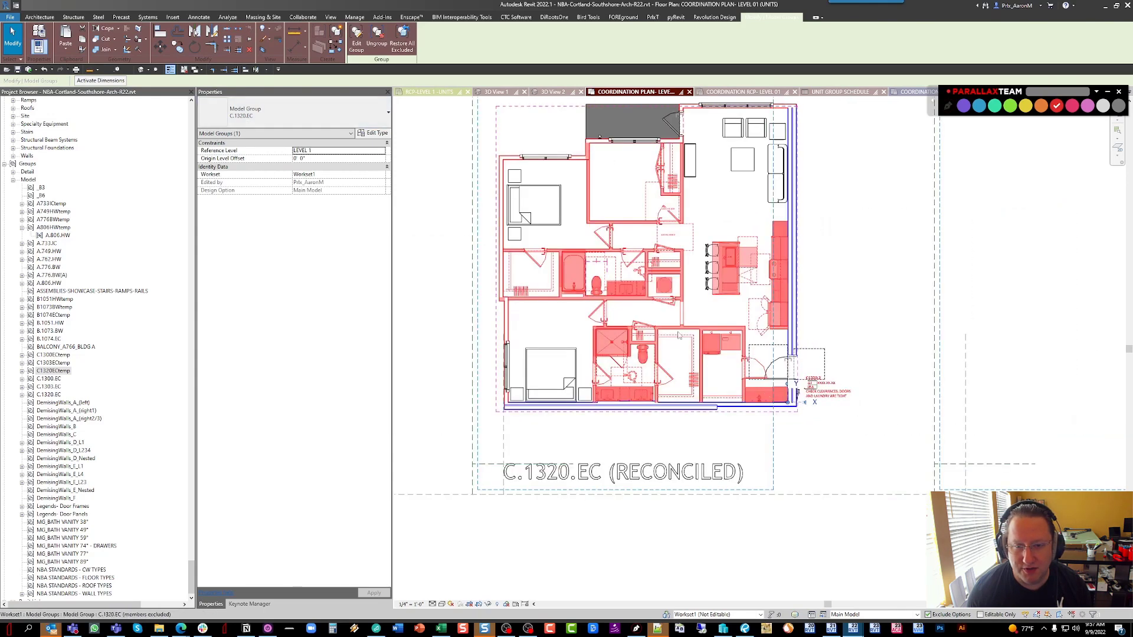
pyautogui.scroll(2, 608, 273)
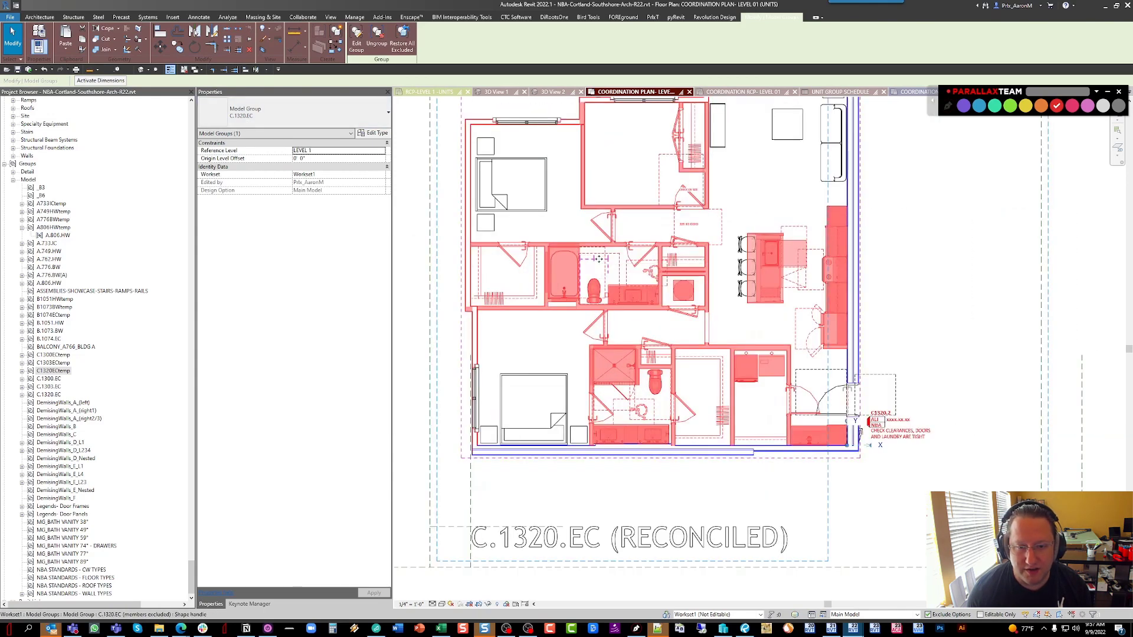
pyautogui.press('Escape')
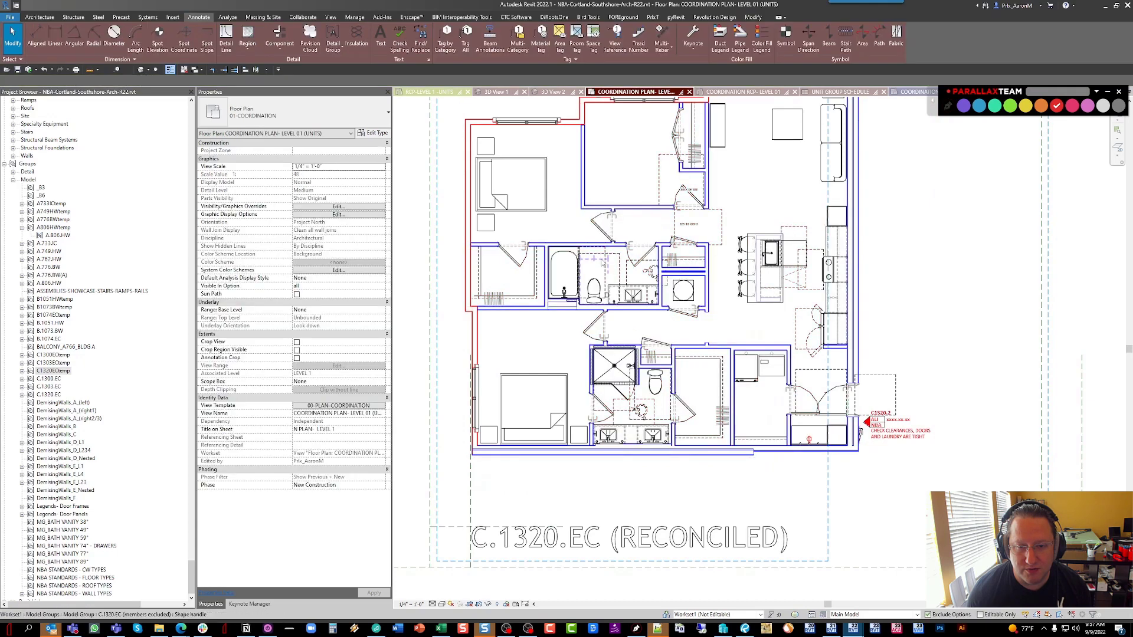
pyautogui.click(609, 258)
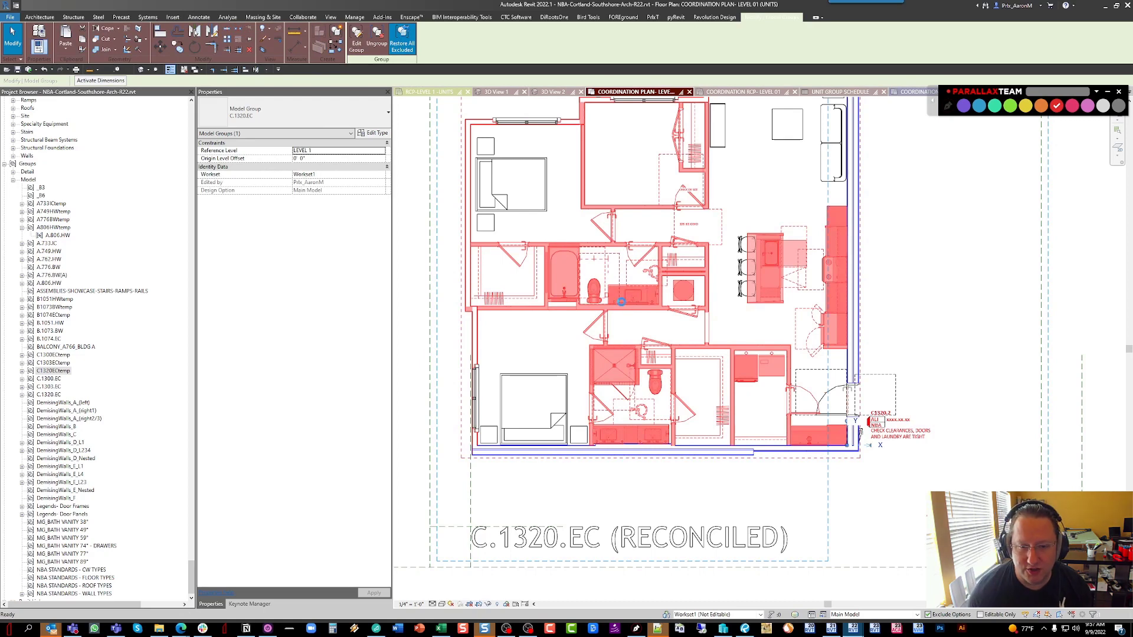
pyautogui.click(621, 302)
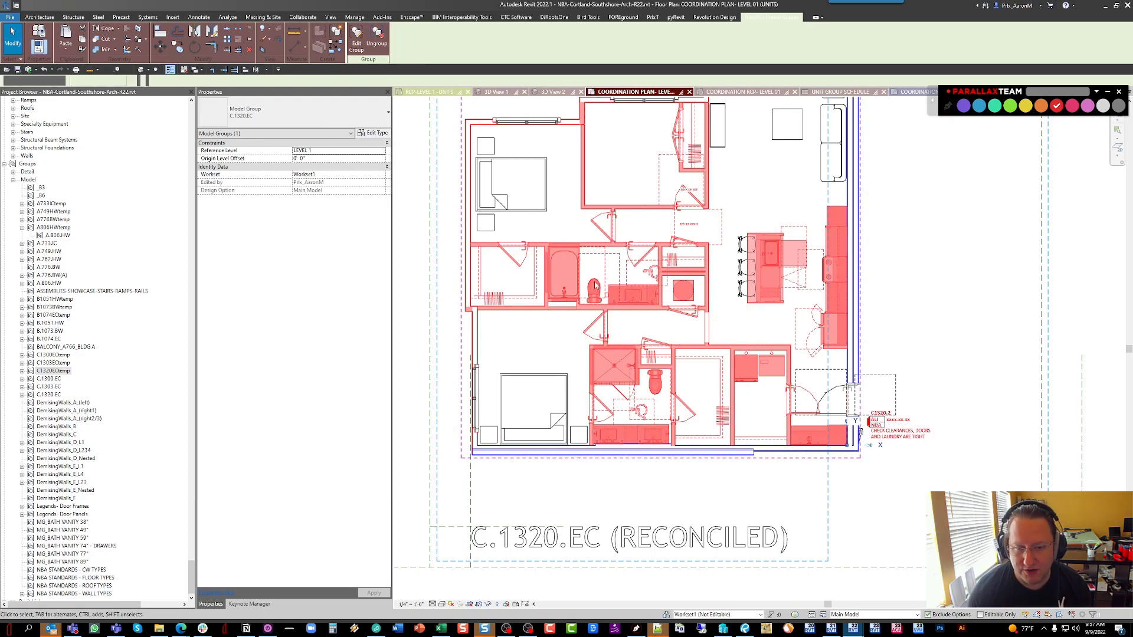
pyautogui.press('Escape')
pyautogui.scroll(-2, 713, 370)
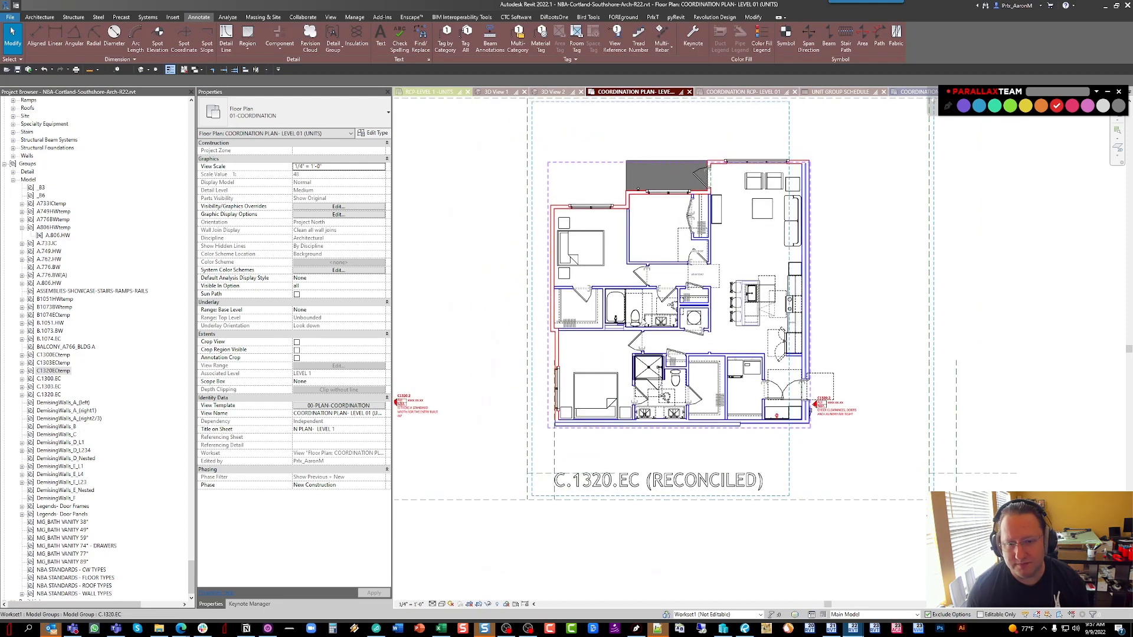
# Select all instances of the C.1320.EC model group in the entire project
pyautogui.click(620, 291)
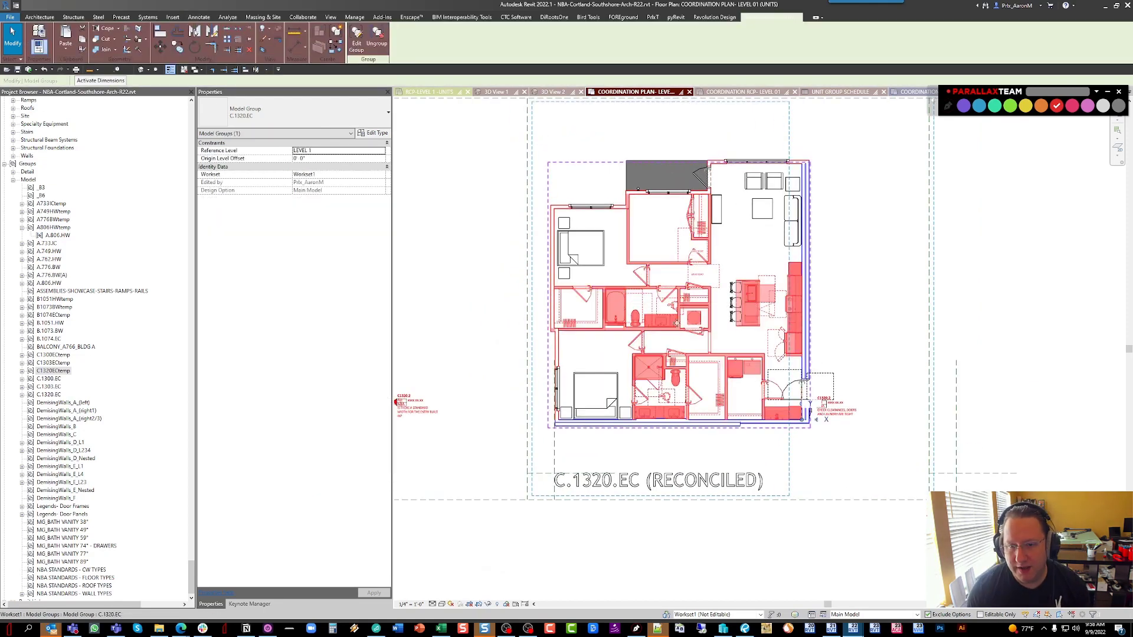
pyautogui.moveTo(690, 256); pyautogui.dragTo(697, 269, button='middle')
pyautogui.press('Escape')
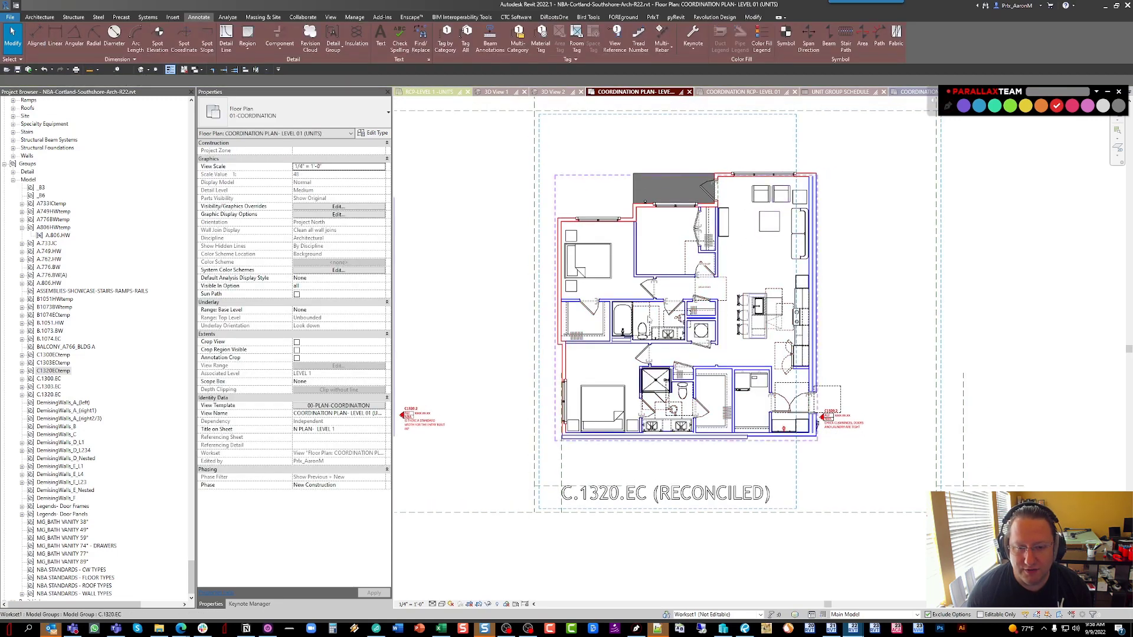
pyautogui.click(636, 273)
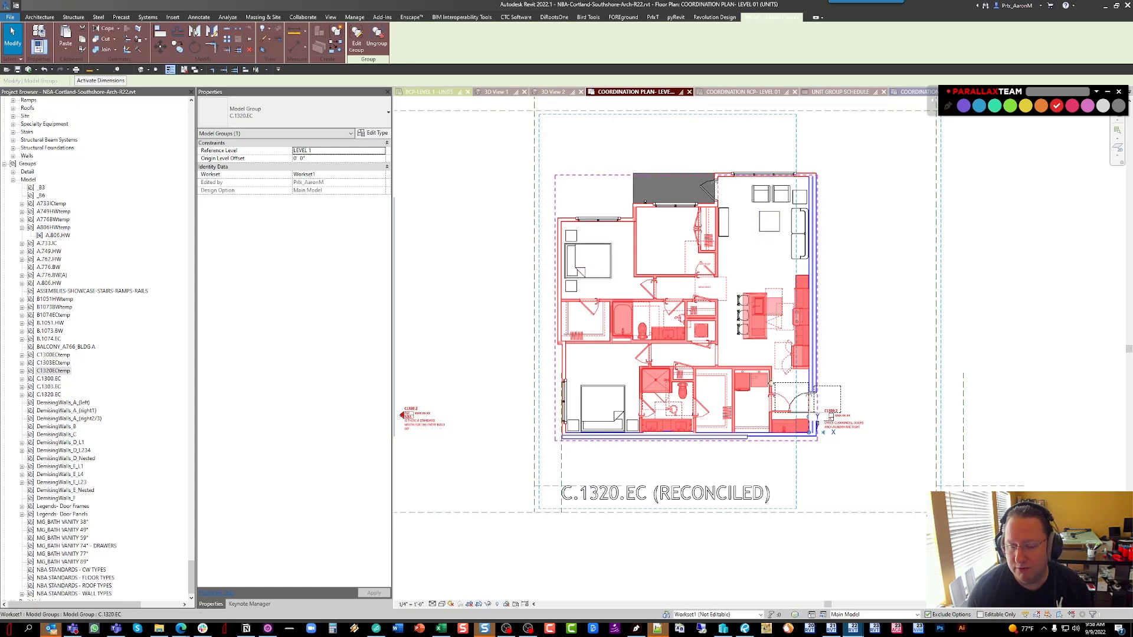
pyautogui.rightClick(708, 314)
pyautogui.moveTo(755, 403)
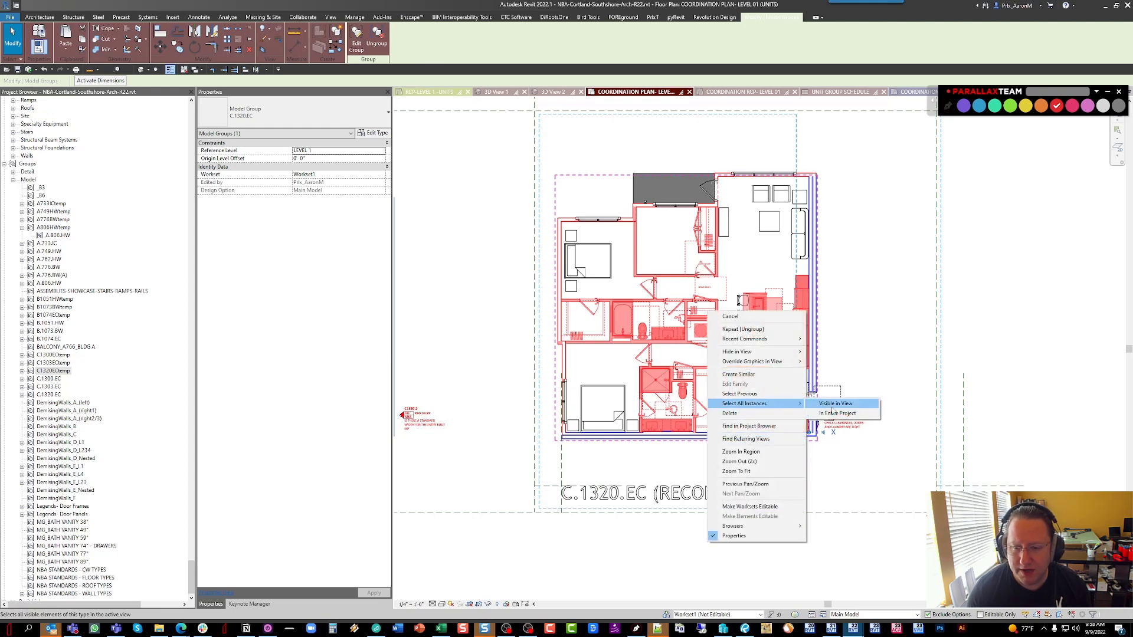
pyautogui.click(841, 413)
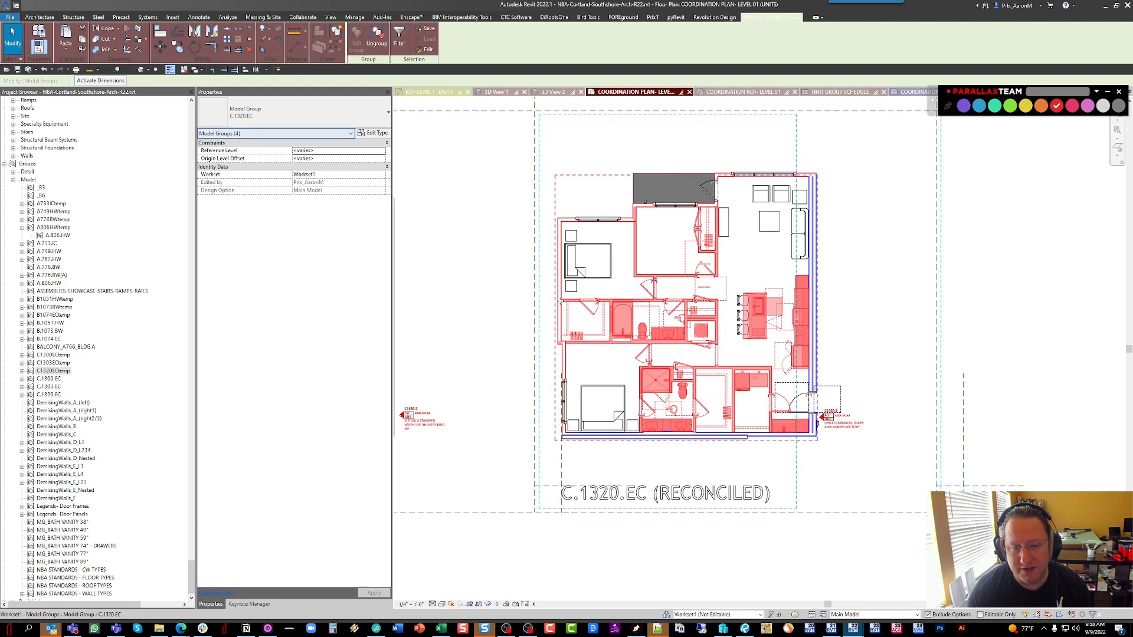
# Examine the selected C.1320.EC instance at the end of the BLDG C plan against its surrounding units and walls
pyautogui.scroll(-4, 561, 301)
pyautogui.moveTo(561, 301); pyautogui.dragTo(1001, 358, button='middle')
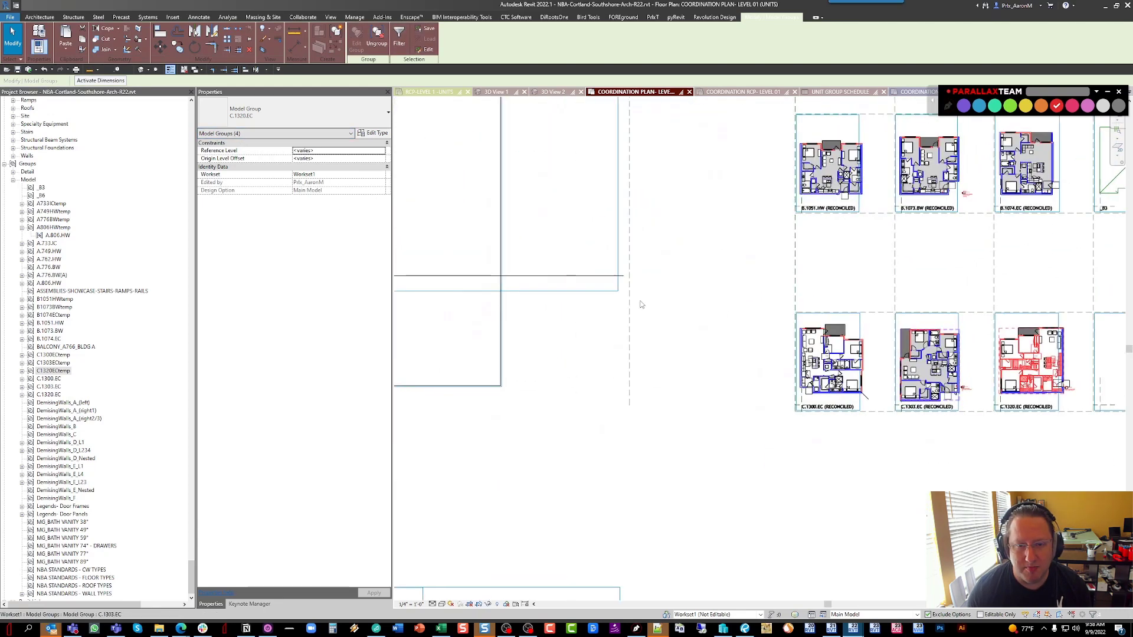
pyautogui.scroll(-2, 530, 295)
pyautogui.moveTo(460, 289); pyautogui.dragTo(933, 342, button='middle')
pyautogui.moveTo(713, 317)
pyautogui.mouseDown(button='middle')
pyautogui.moveTo(1106, 339)
pyautogui.moveTo(956, 388)
pyautogui.mouseUp(button='middle')
pyautogui.moveTo(557, 321); pyautogui.dragTo(875, 331, button='middle')
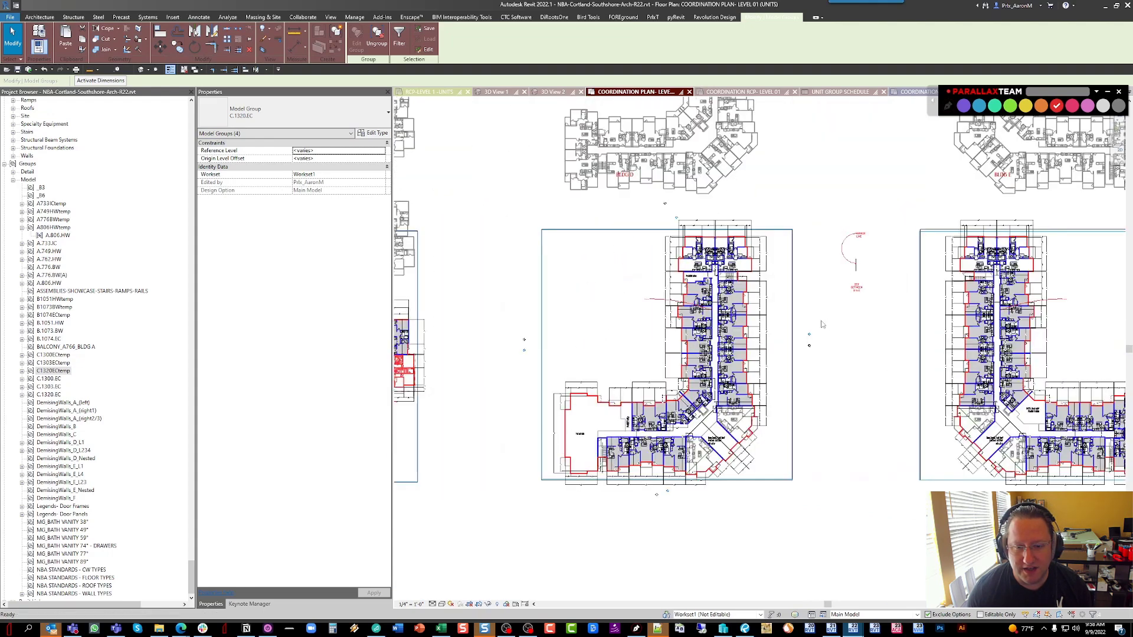
pyautogui.moveTo(652, 324); pyautogui.dragTo(821, 325, button='middle')
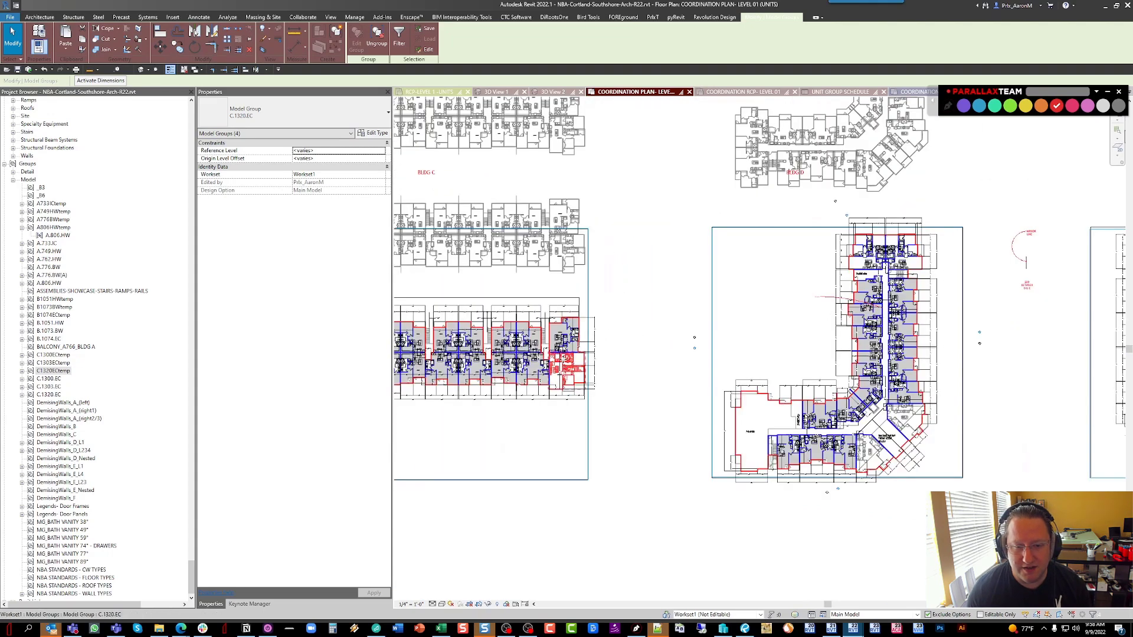
pyautogui.scroll(8, 562, 363)
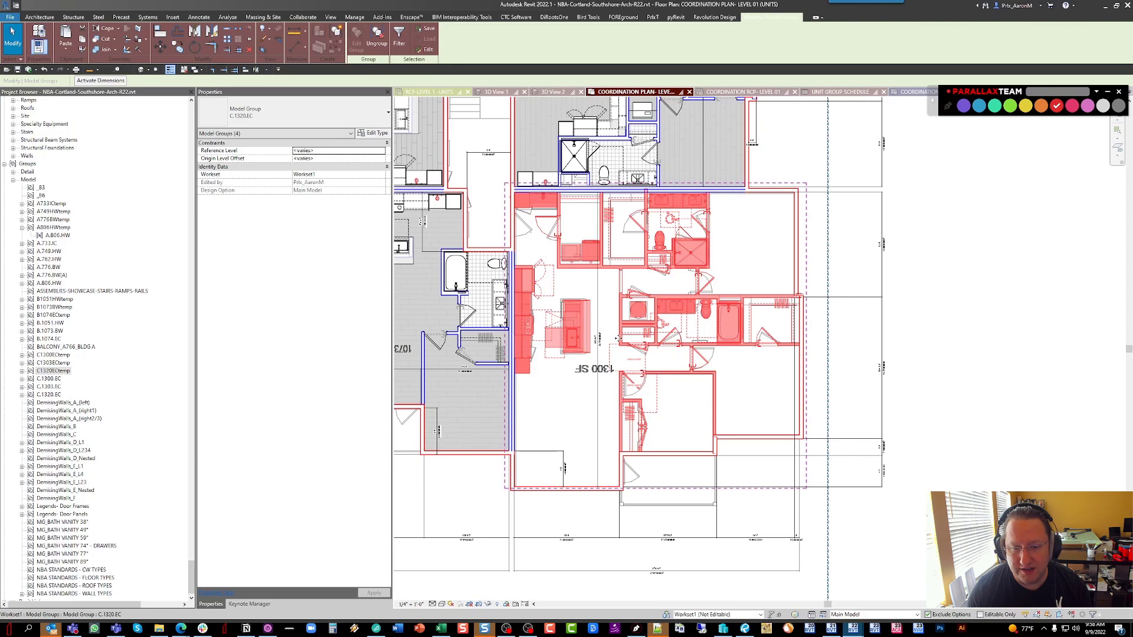
pyautogui.scroll(-5, 618, 338)
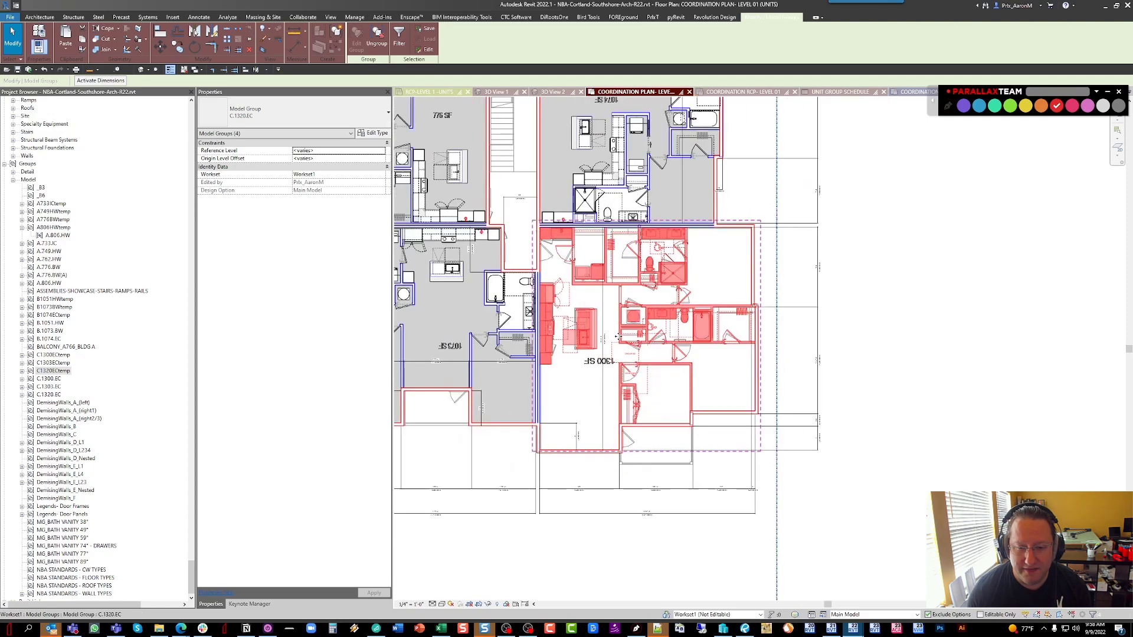
# Look over the other building plans for selected C.1320.EC instances, ending at the grid of reconciled unit cells
pyautogui.scroll(-5, 618, 329)
pyautogui.moveTo(626, 368); pyautogui.dragTo(493, 378, button='middle')
pyautogui.moveTo(765, 353); pyautogui.dragTo(524, 353, button='middle')
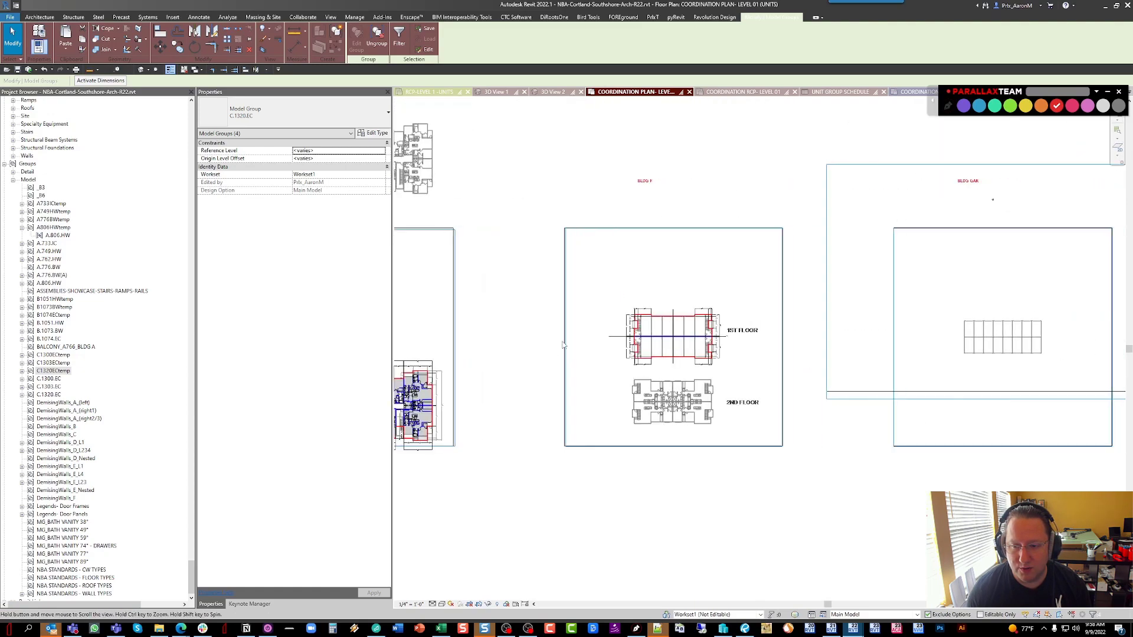
pyautogui.moveTo(777, 326); pyautogui.dragTo(465, 295, button='middle')
pyautogui.scroll(-1, 926, 318)
pyautogui.moveTo(1032, 335); pyautogui.dragTo(766, 331, button='middle')
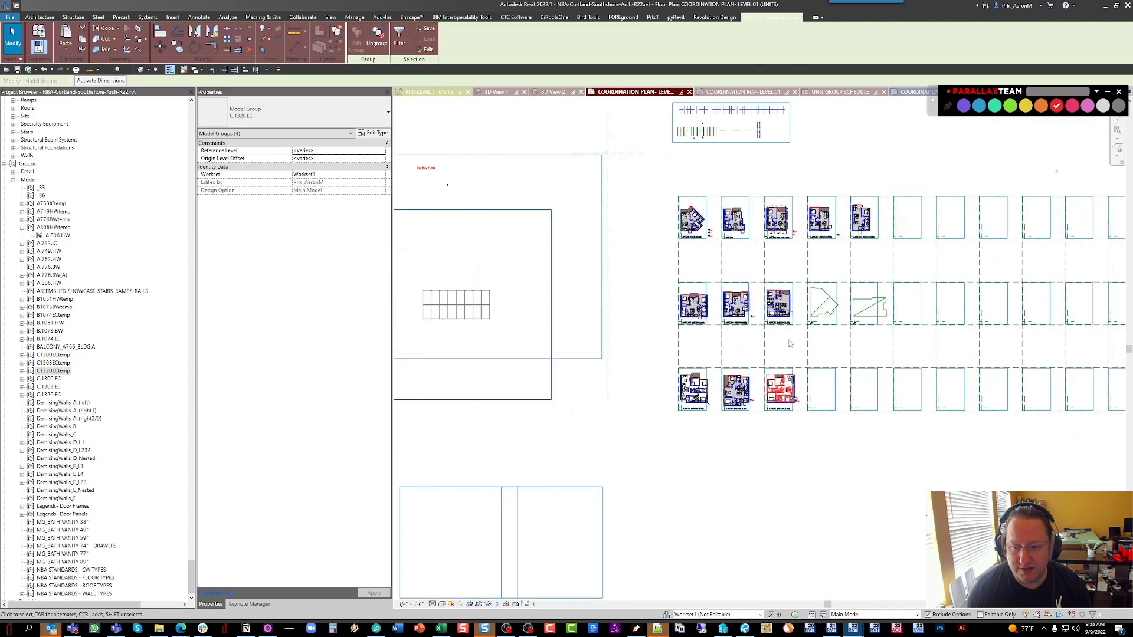
pyautogui.scroll(3, 755, 350)
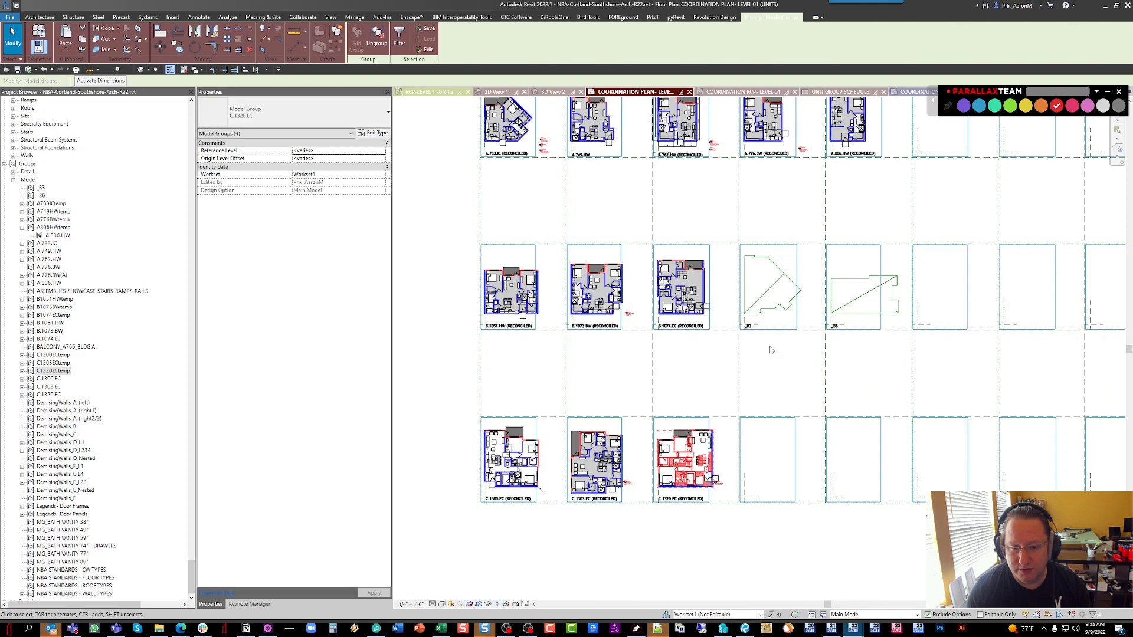
pyautogui.scroll(-1, 767, 387)
pyautogui.moveTo(767, 387); pyautogui.dragTo(758, 423, button='middle')
# Clear the selection of C.1320.EC instances and switch to 3D View 2
pyautogui.click(643, 283)
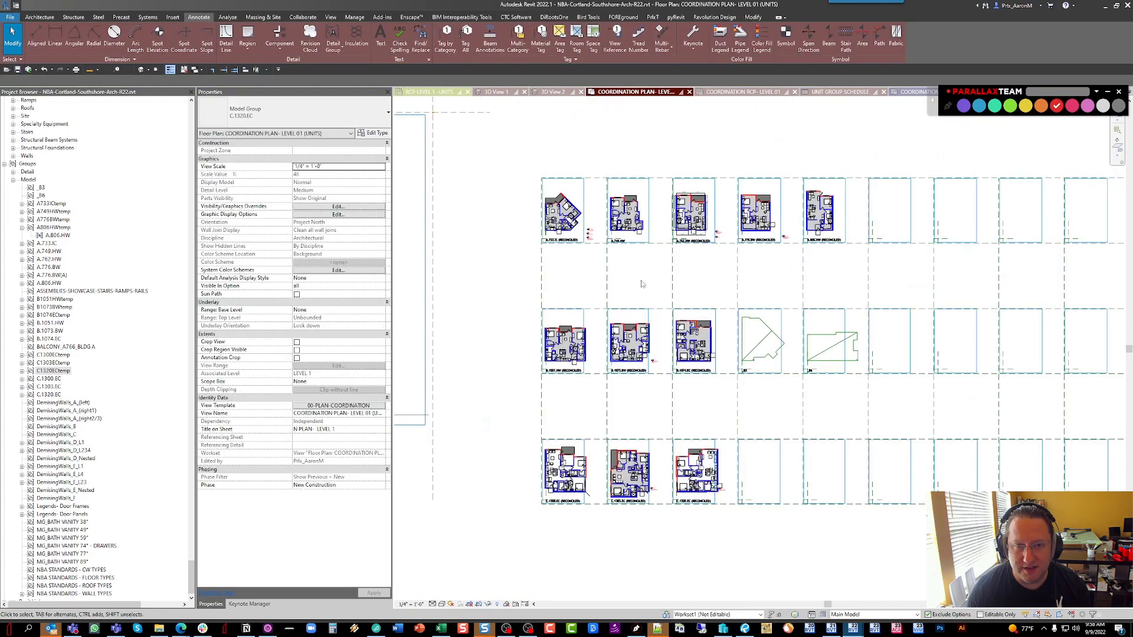
pyautogui.click(553, 92)
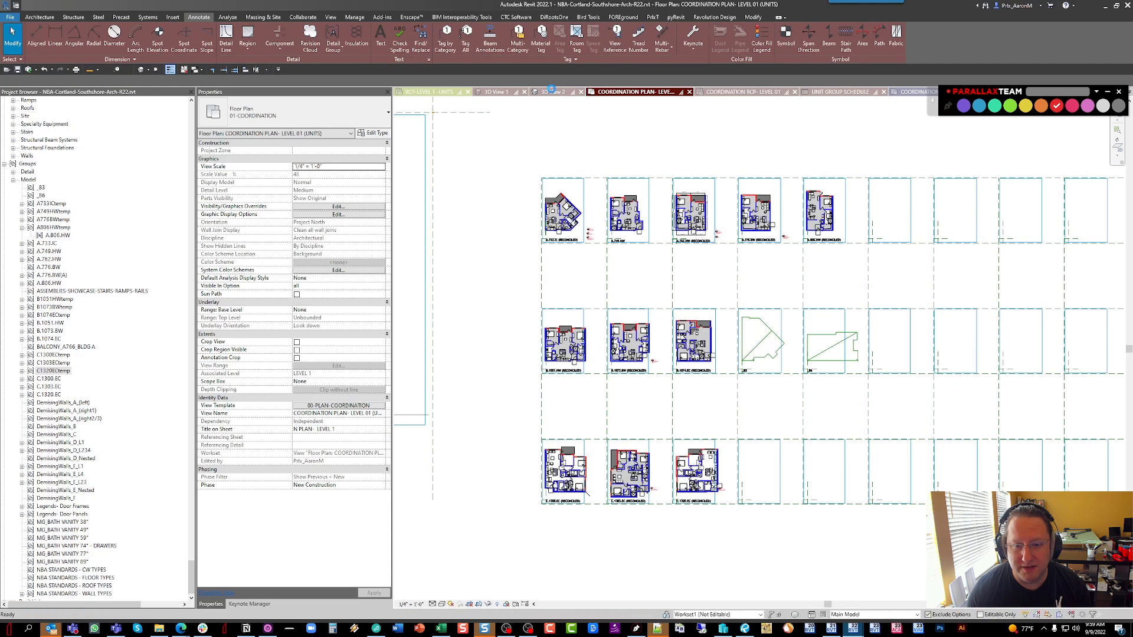